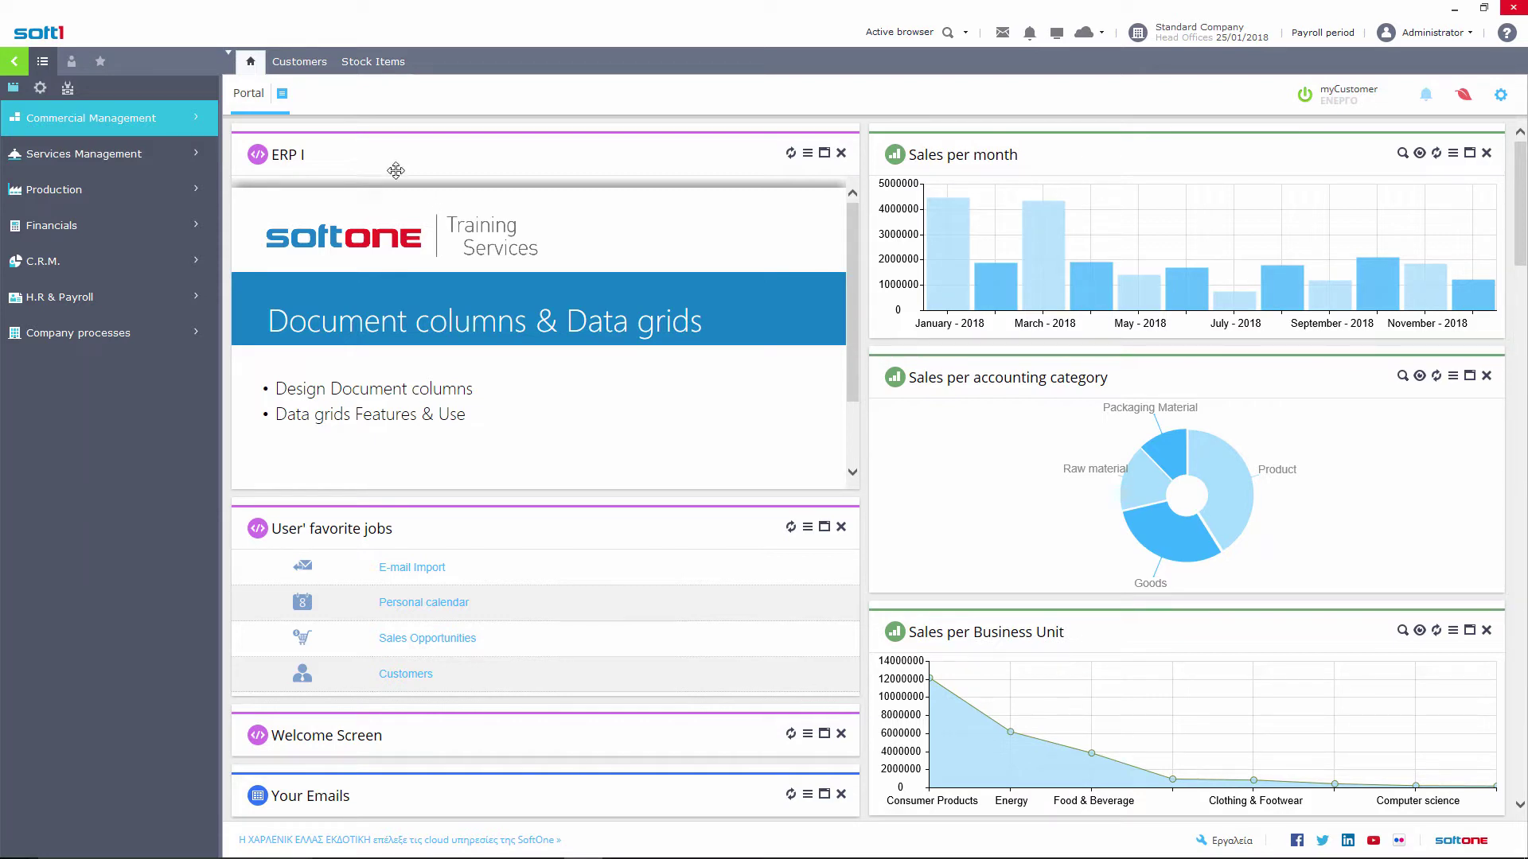
- View the data grids on the open Customers record and the Stock Items page
left_click(301, 63)
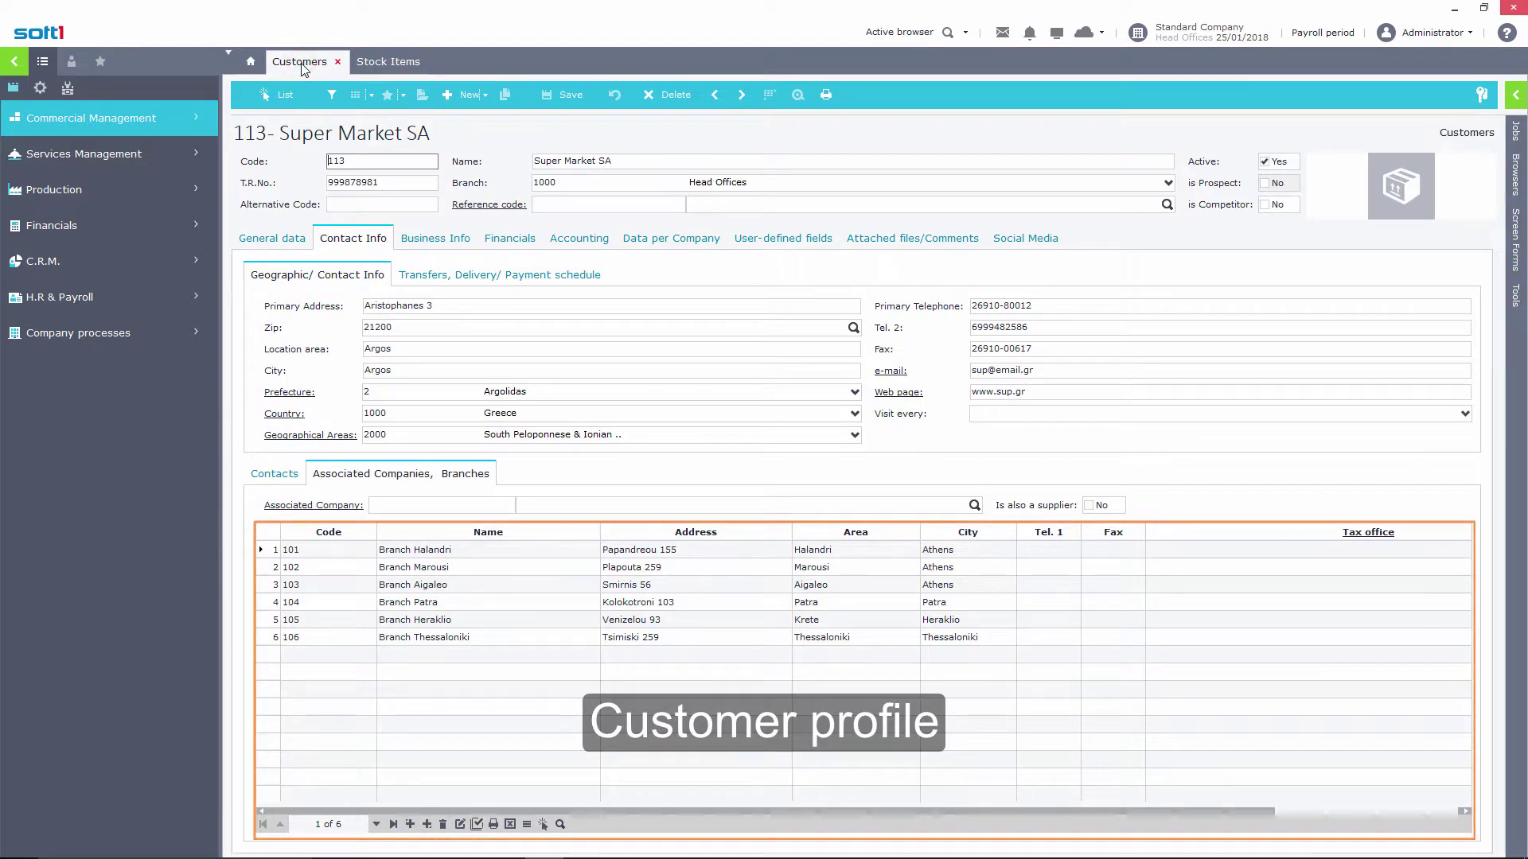
left_click(380, 62)
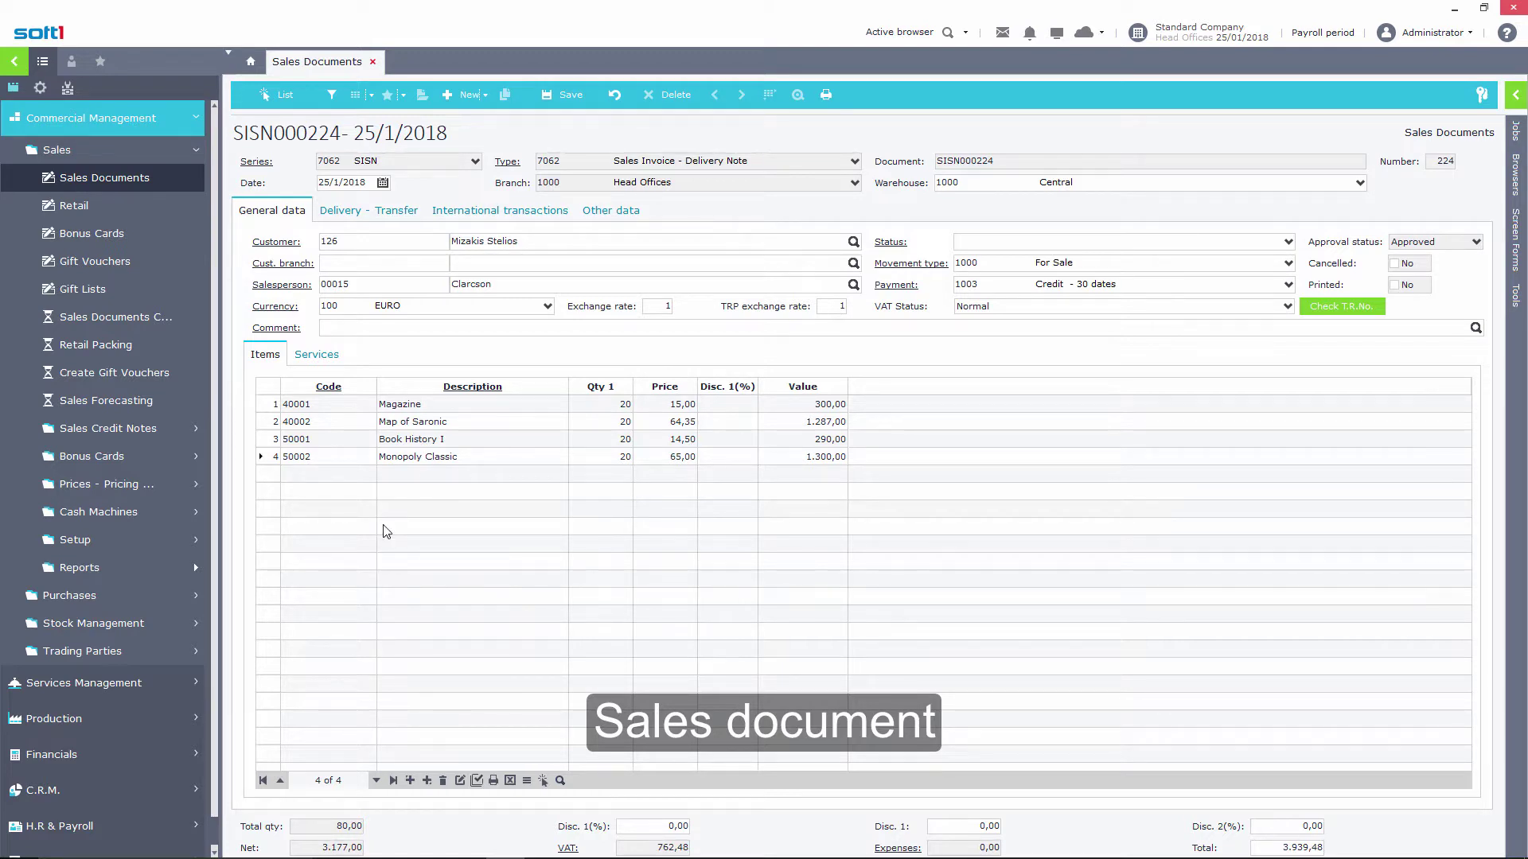
- Add item 10002, TV LCD 21, as a new line 5 of the sales document by picking it from the code lookup
left_click(369, 476)
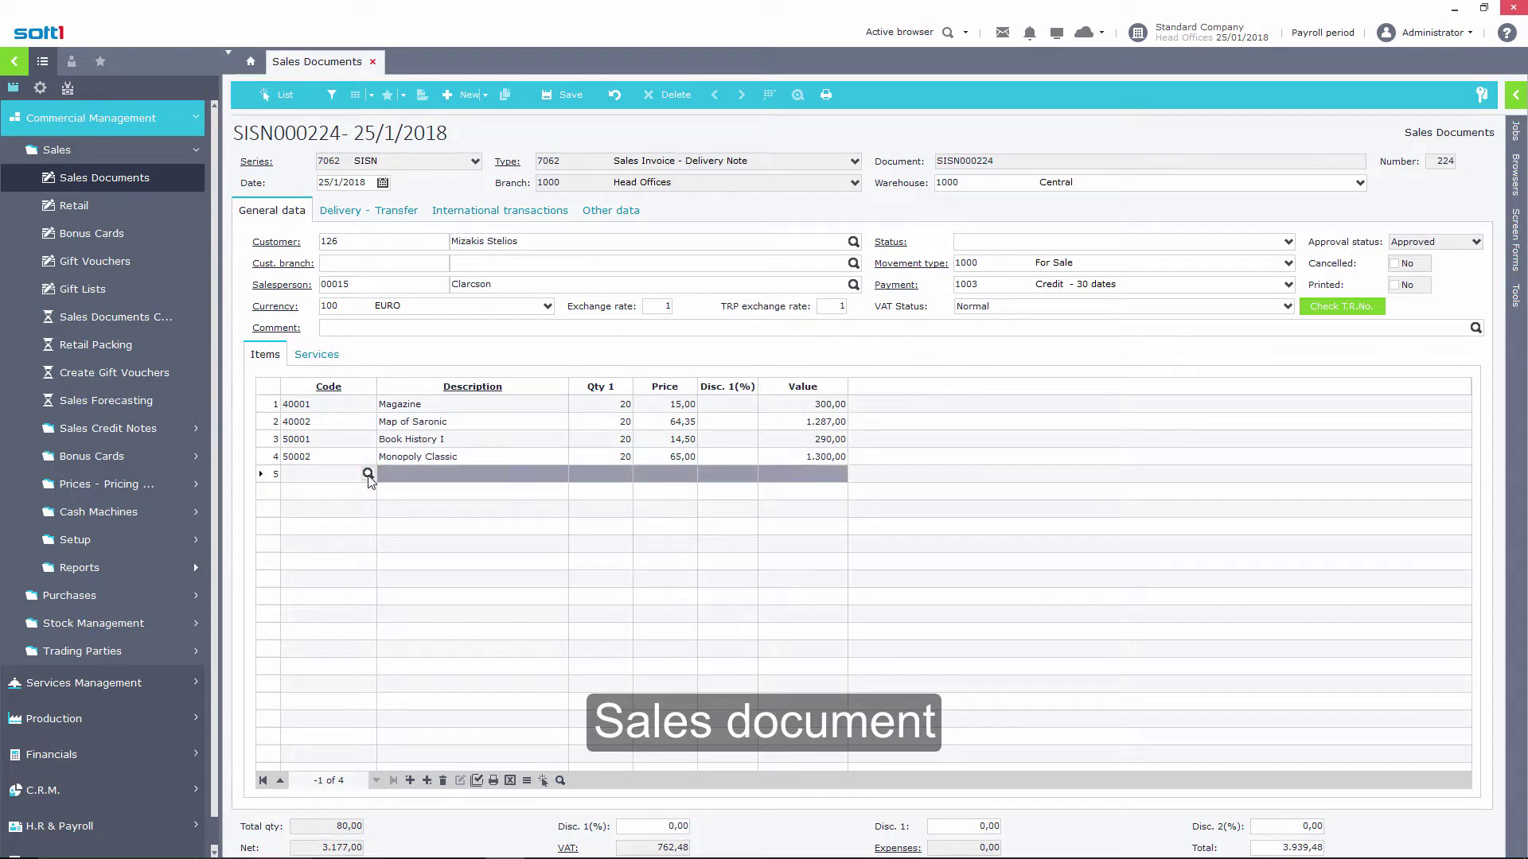
left_click(368, 474)
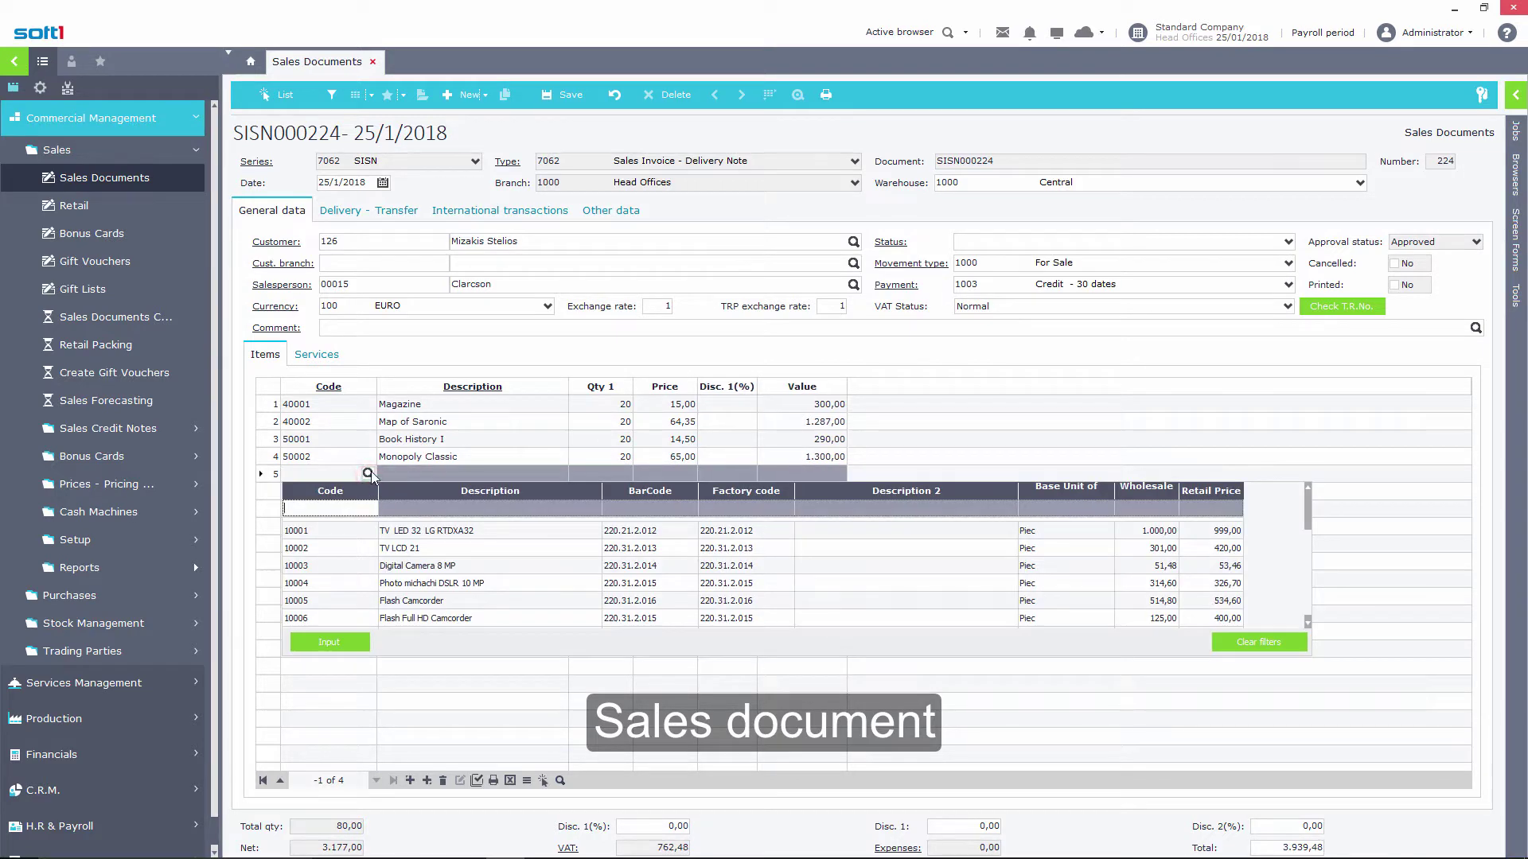
left_click(494, 549)
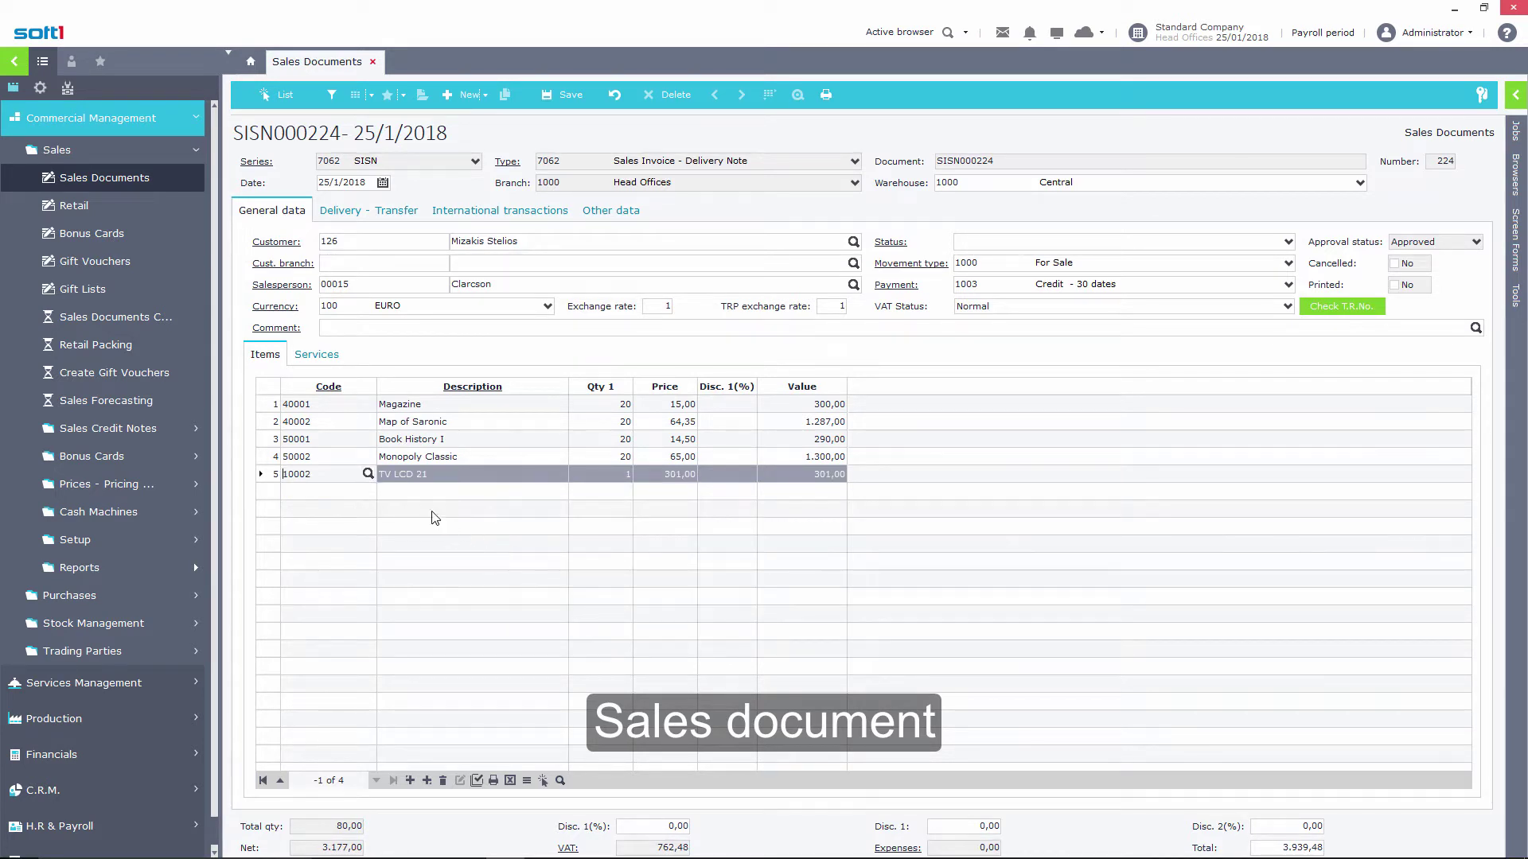
- Add Digital Camera 8 MP as line 6 by searching item descriptions for "Dig", and move on to a new line
left_click(408, 491)
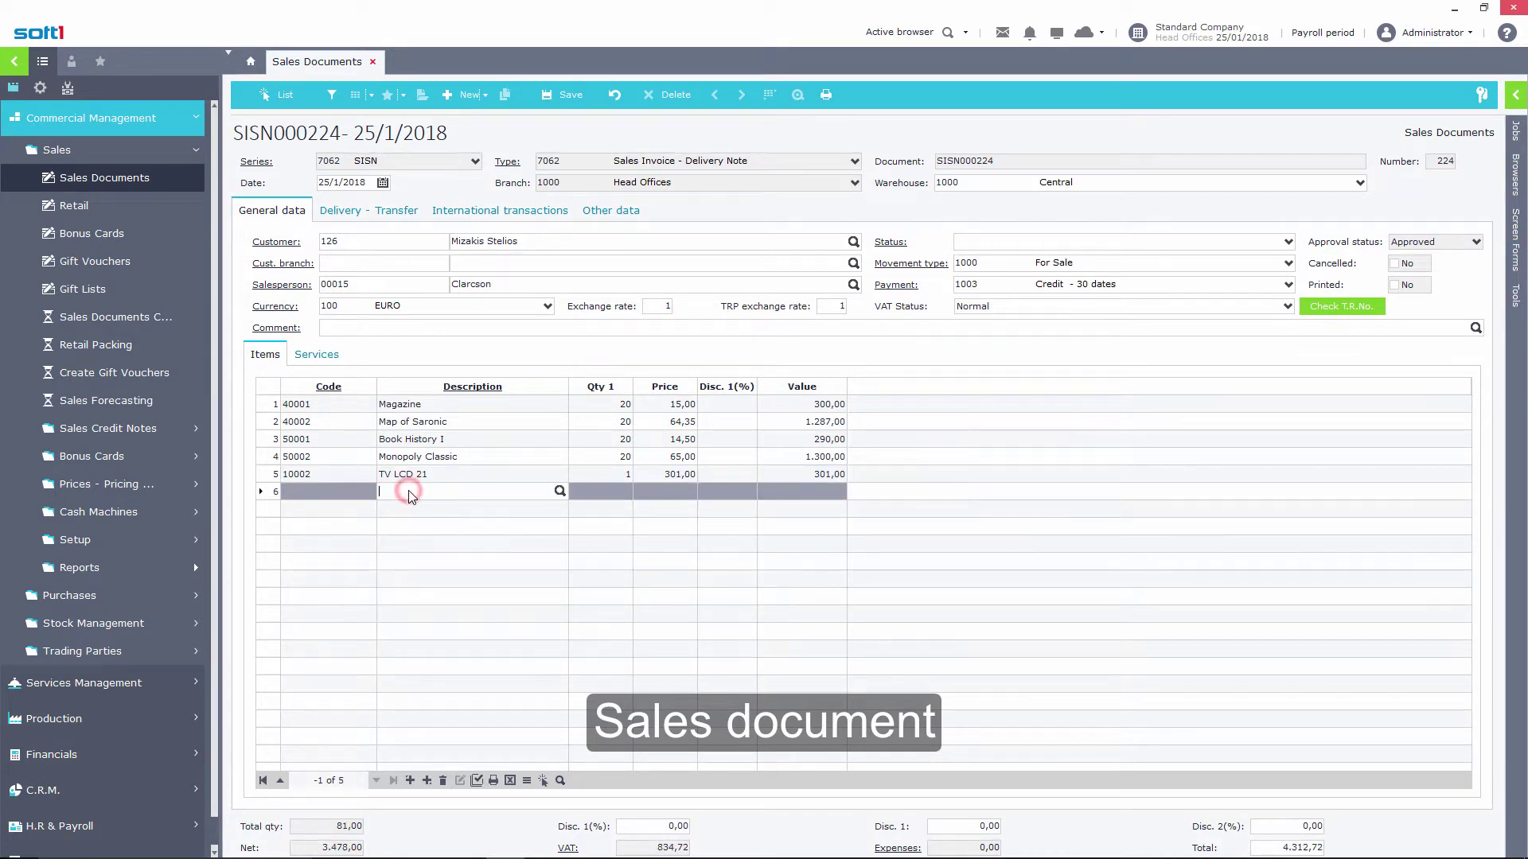
type("Dig")
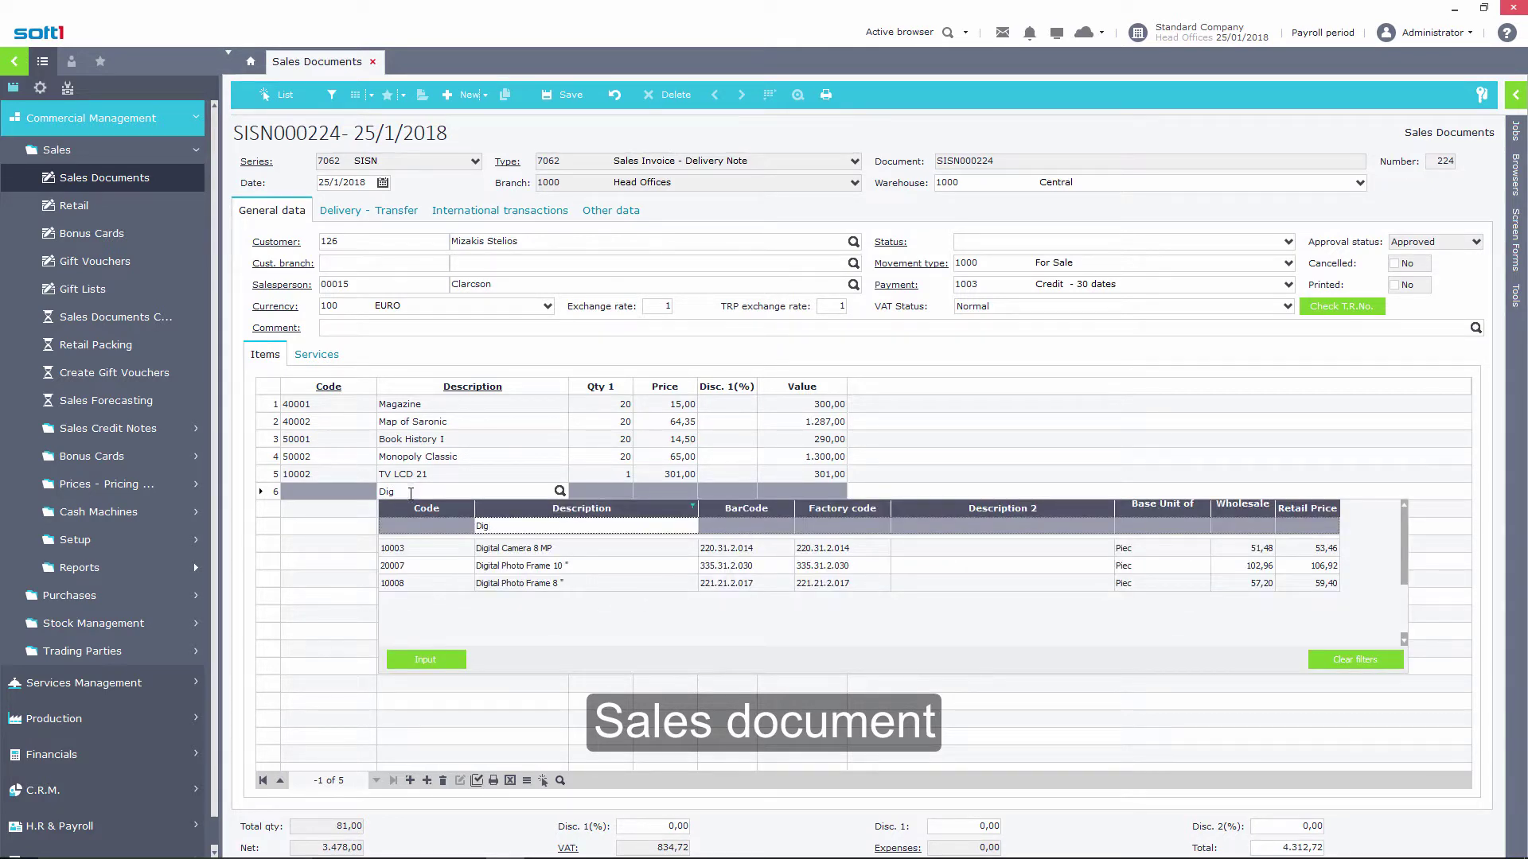
double_click(544, 548)
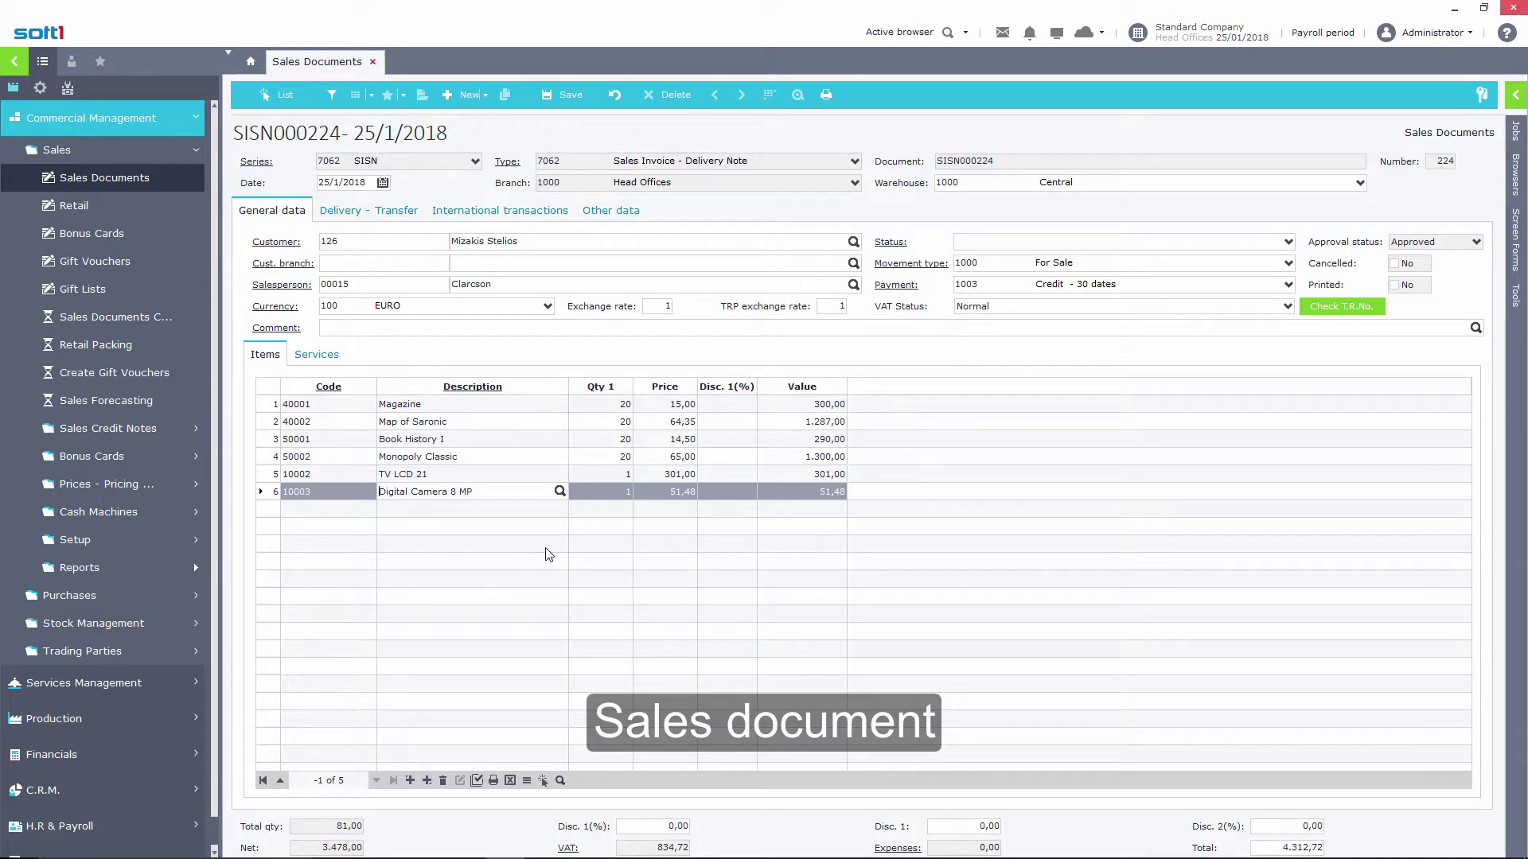
left_click(336, 512)
left_click(336, 512)
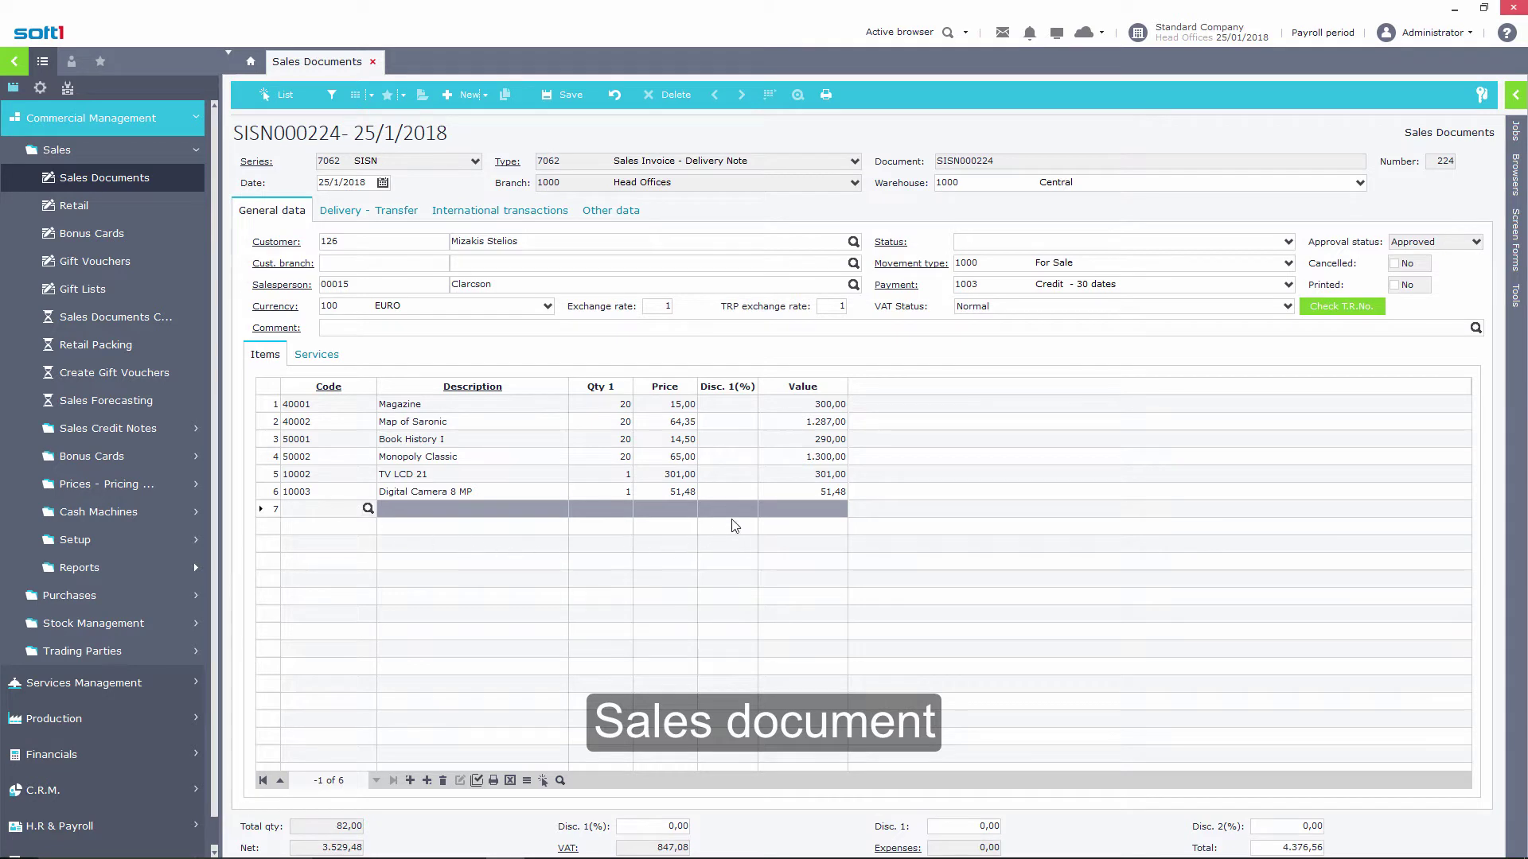
- Enter a formula in the Value cell of the Digital Camera 8 MP line that applies a 15% discount
left_click(784, 491)
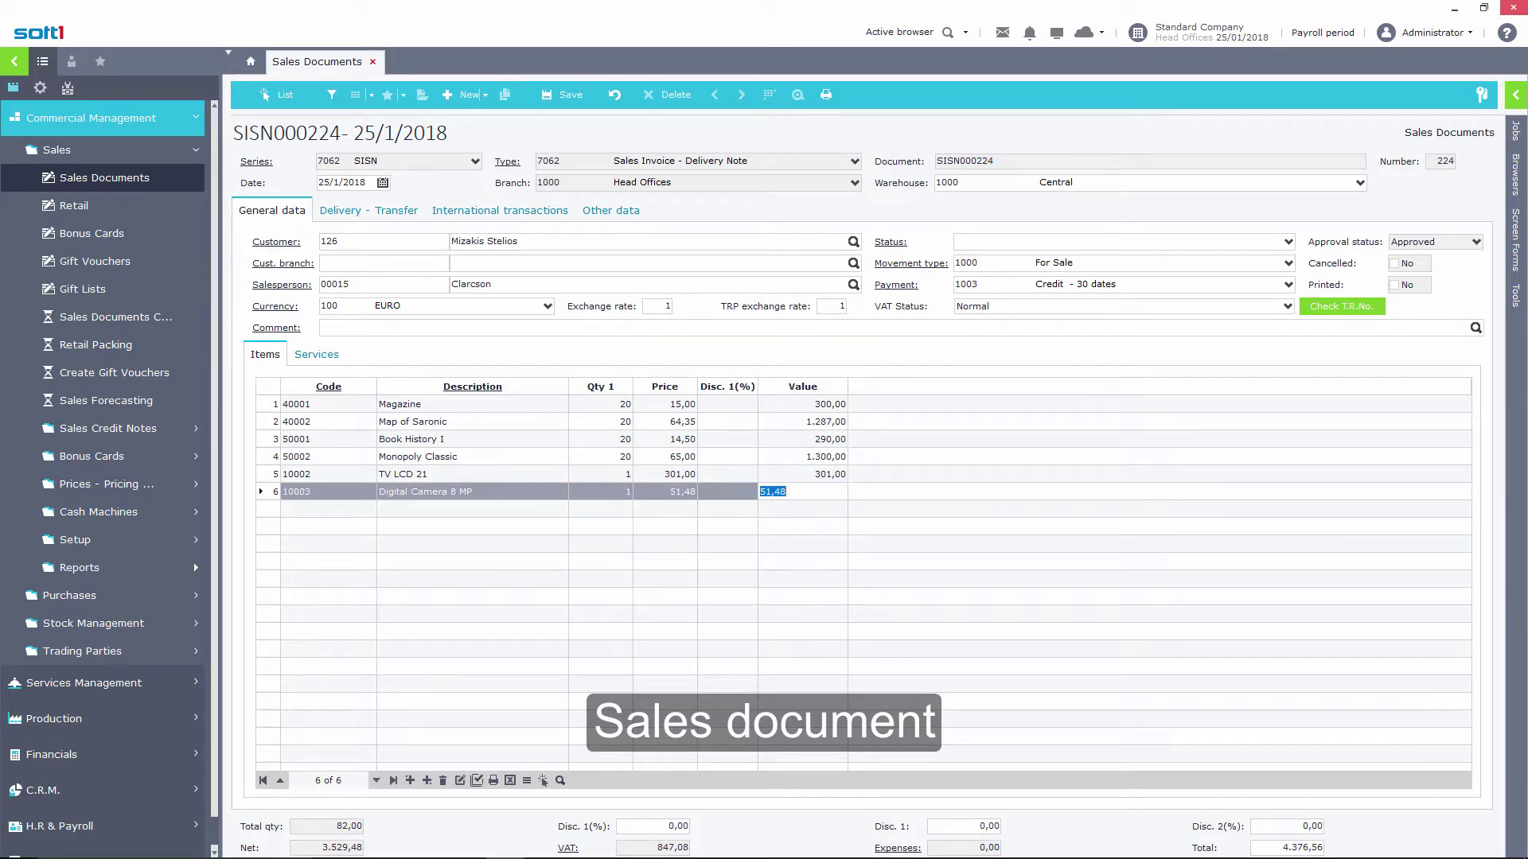
key("Home")
type("=")
key("Return")
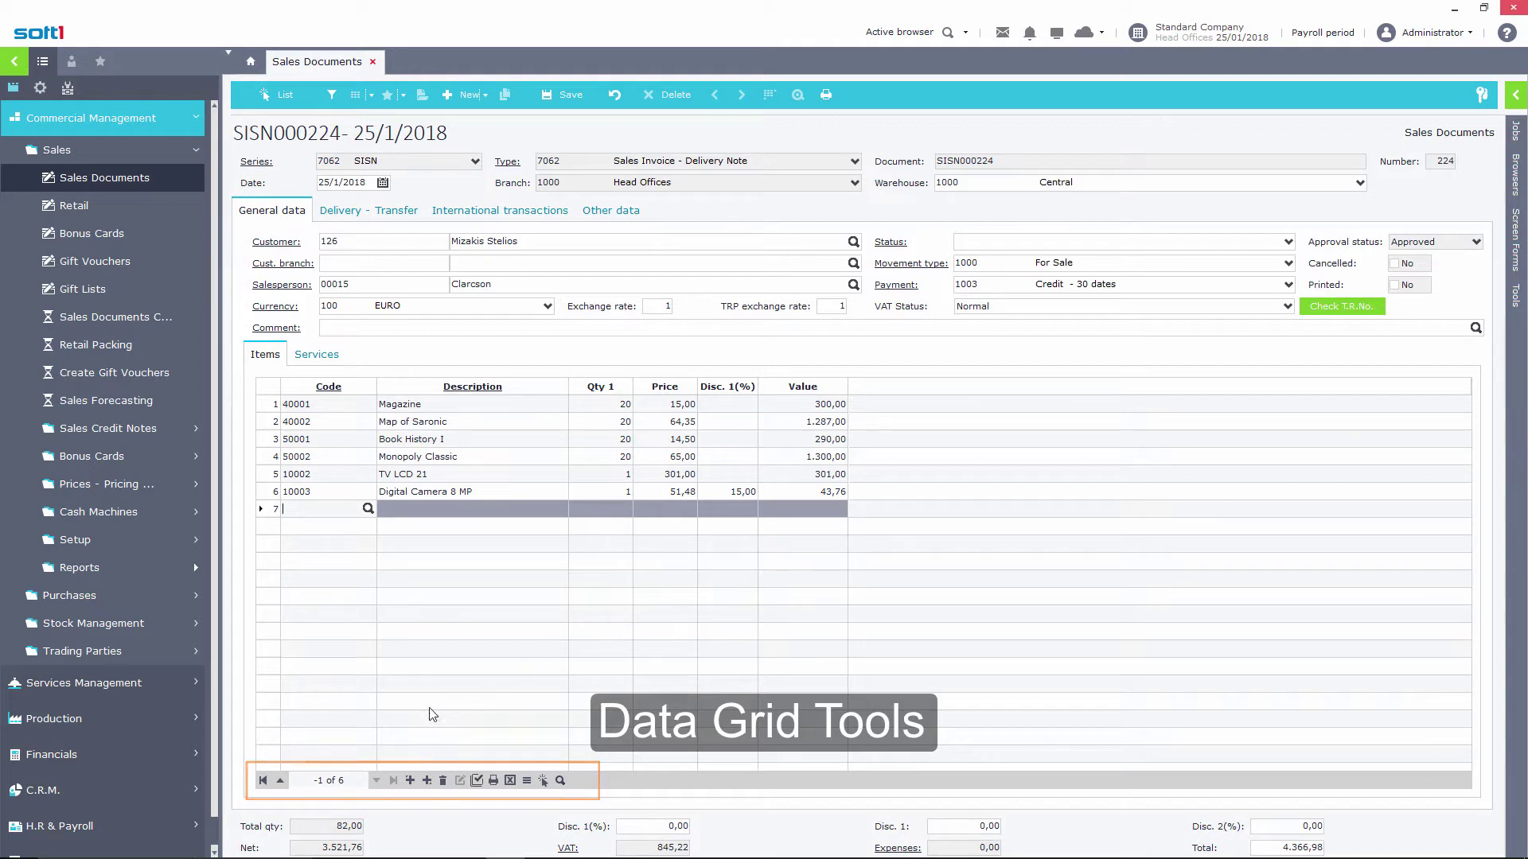
- Step through the item lines to TV LCD 21 and insert above it a line for item 10001, TV LED 32 LG RTDXA32
left_click(279, 781)
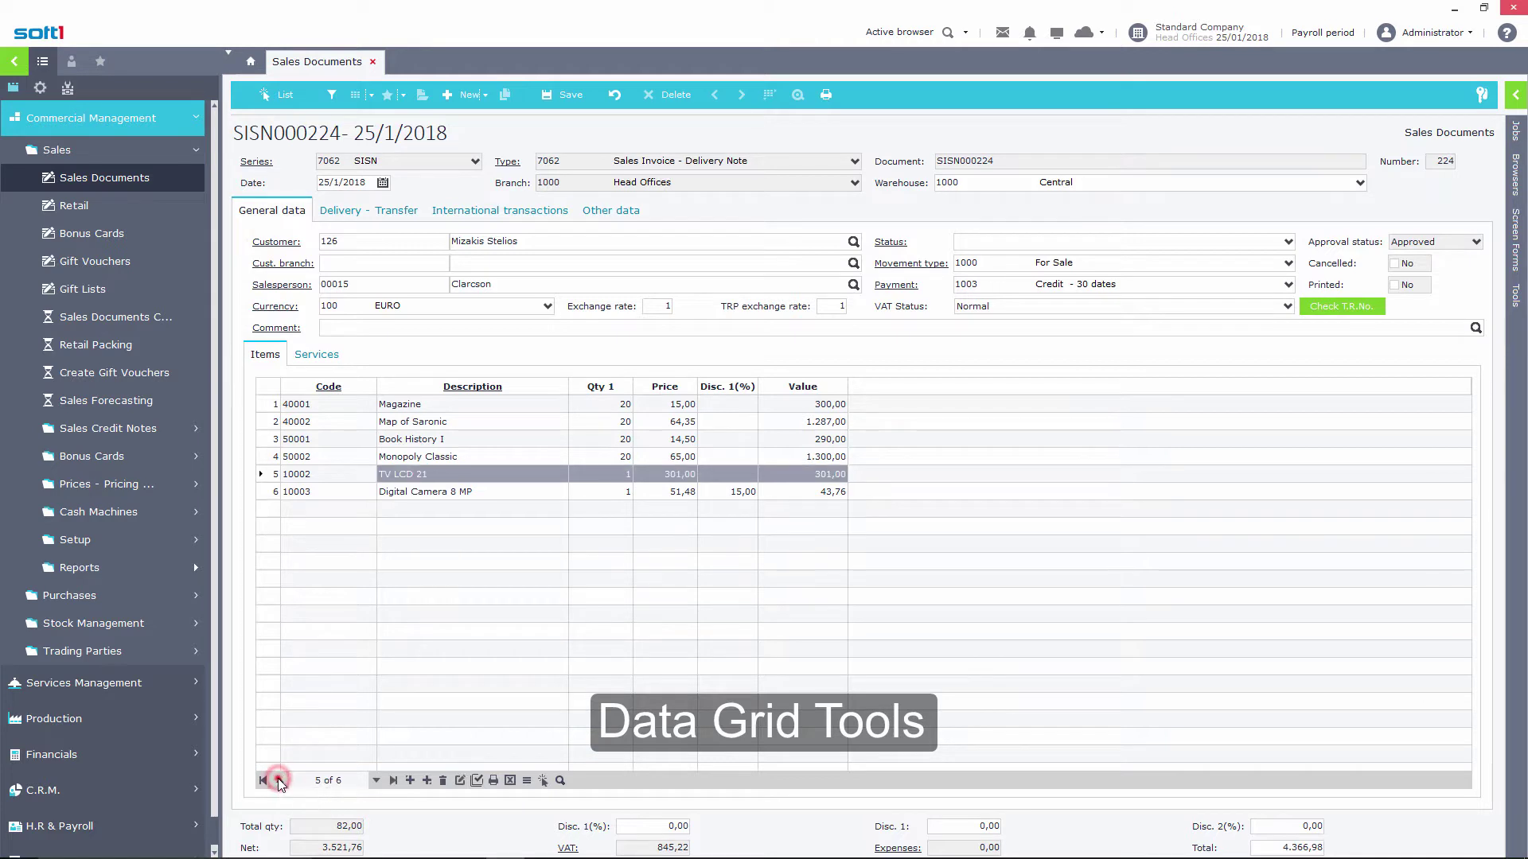
left_click(279, 780)
left_click(279, 780)
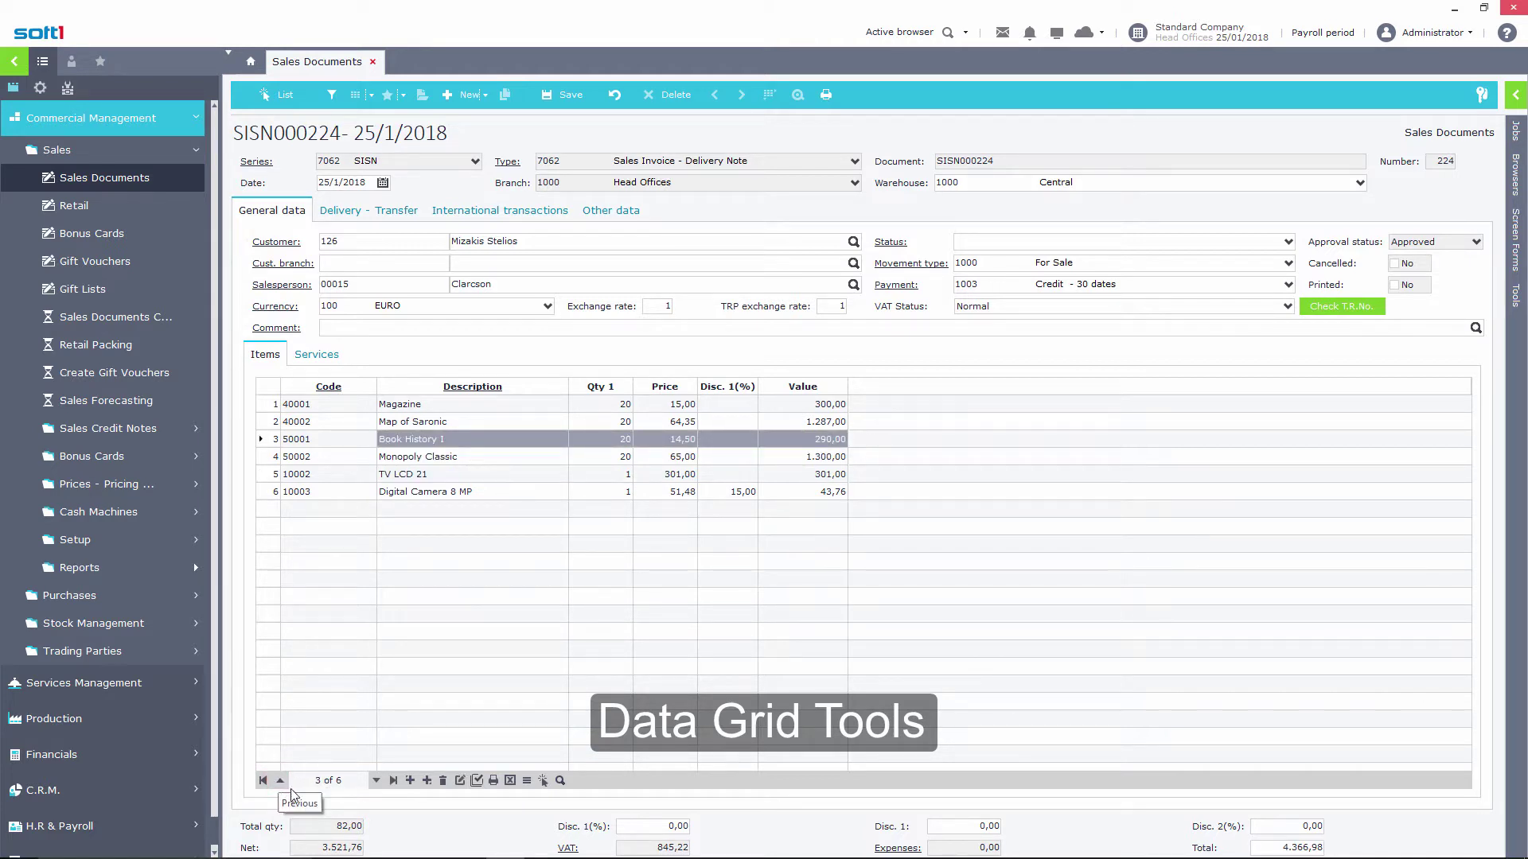
left_click(377, 781)
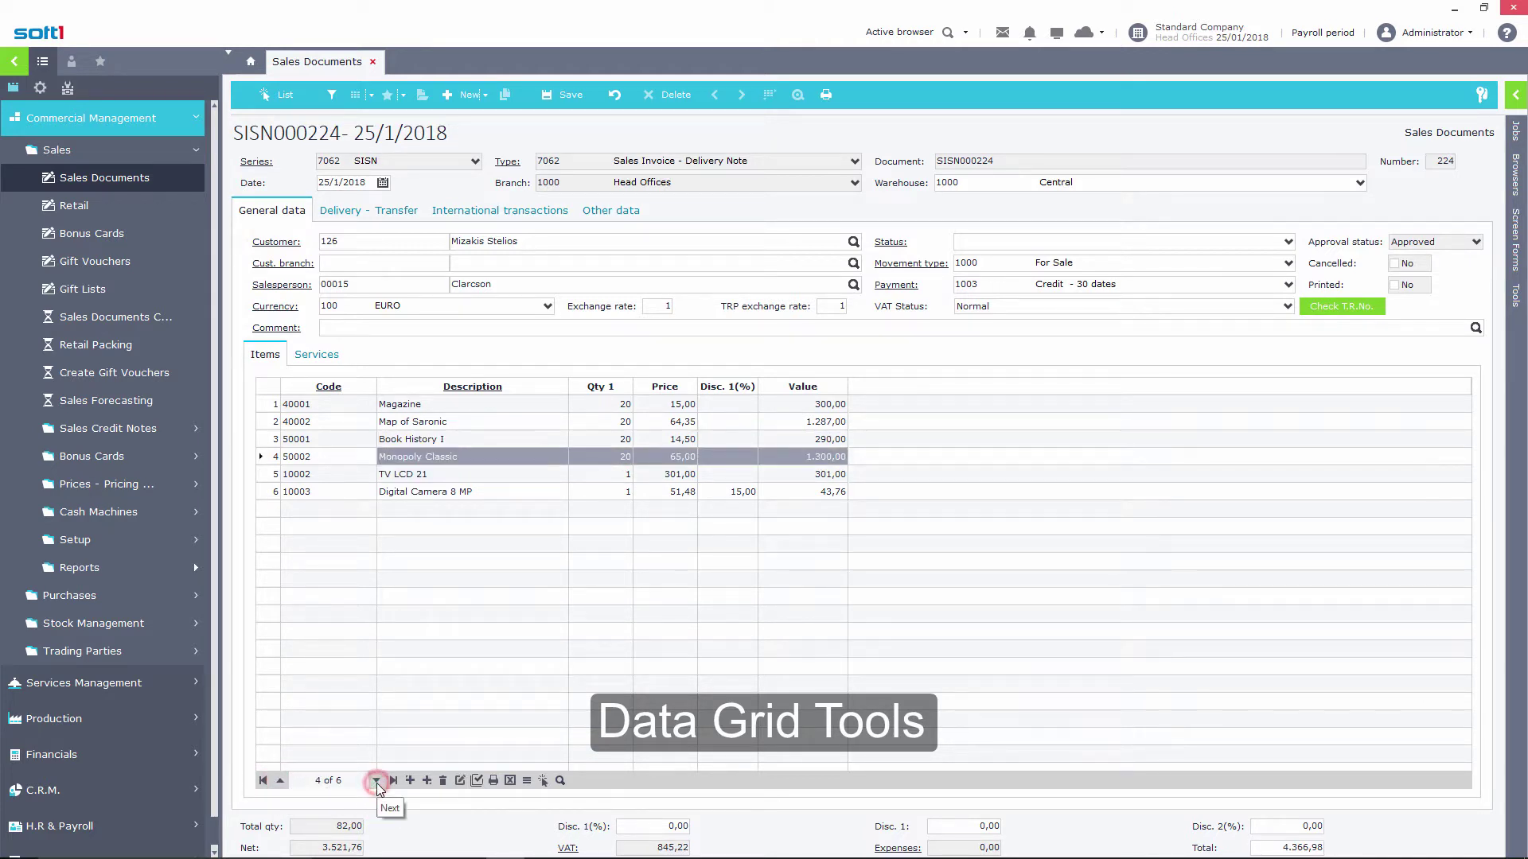
left_click(377, 782)
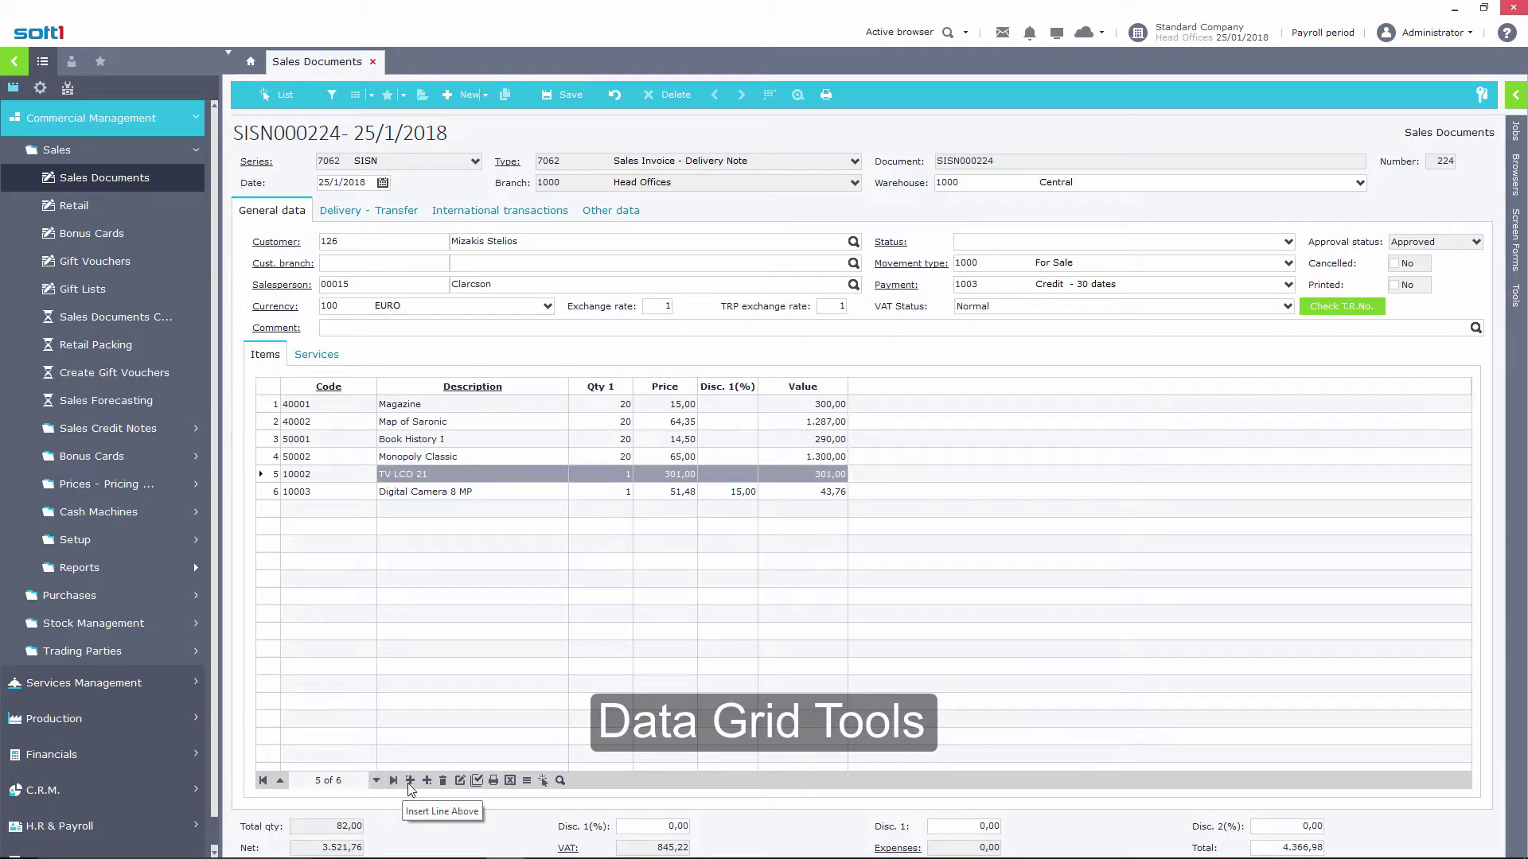
left_click(409, 781)
type("100")
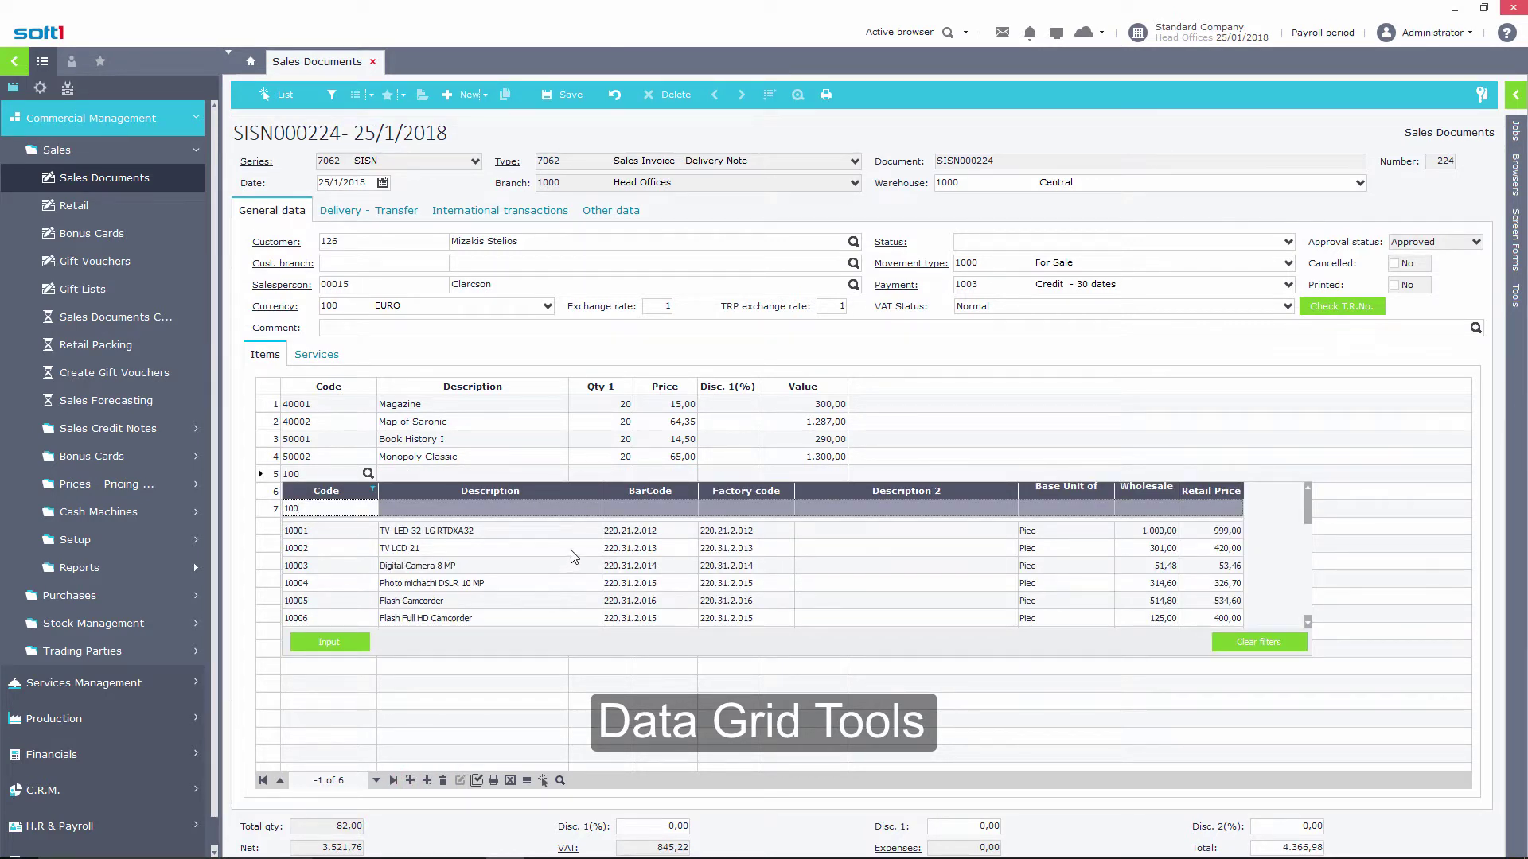
double_click(581, 530)
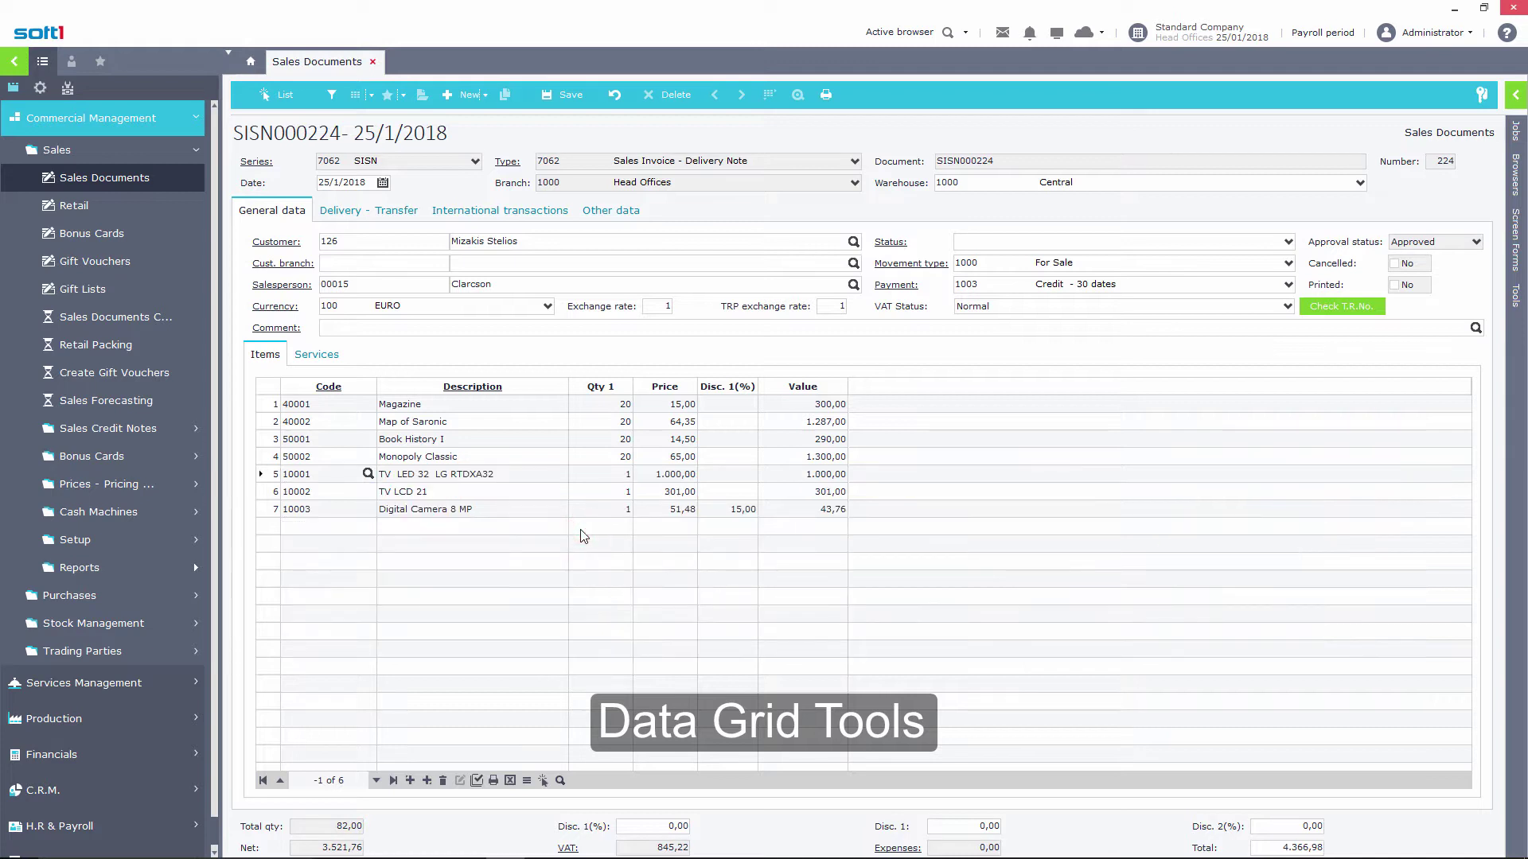
- Append a blank line to the items grid and output the item lines to MS-Excel
left_click(426, 780)
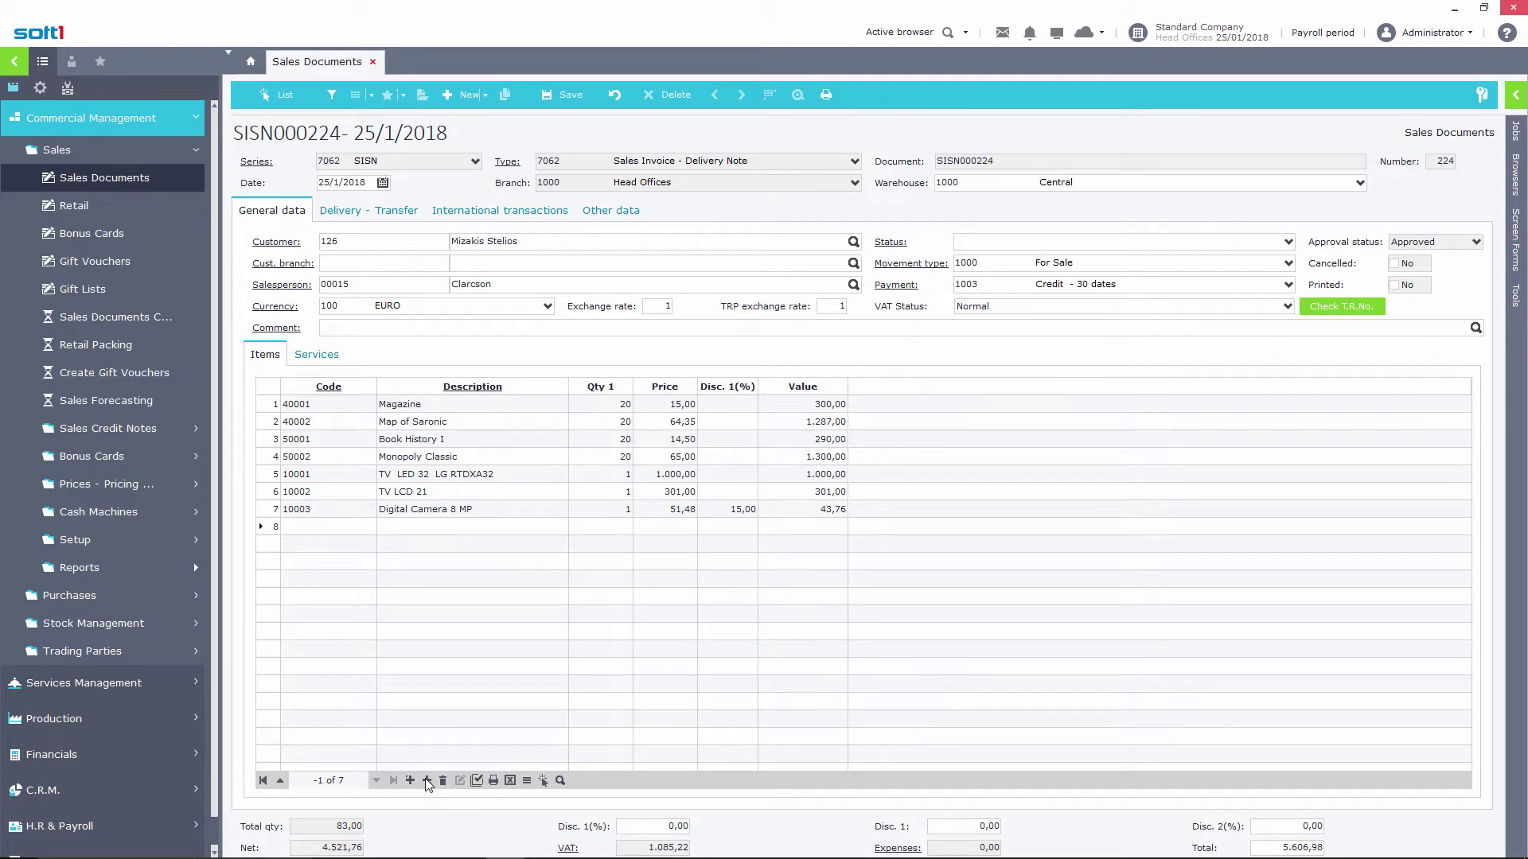
left_click(493, 781)
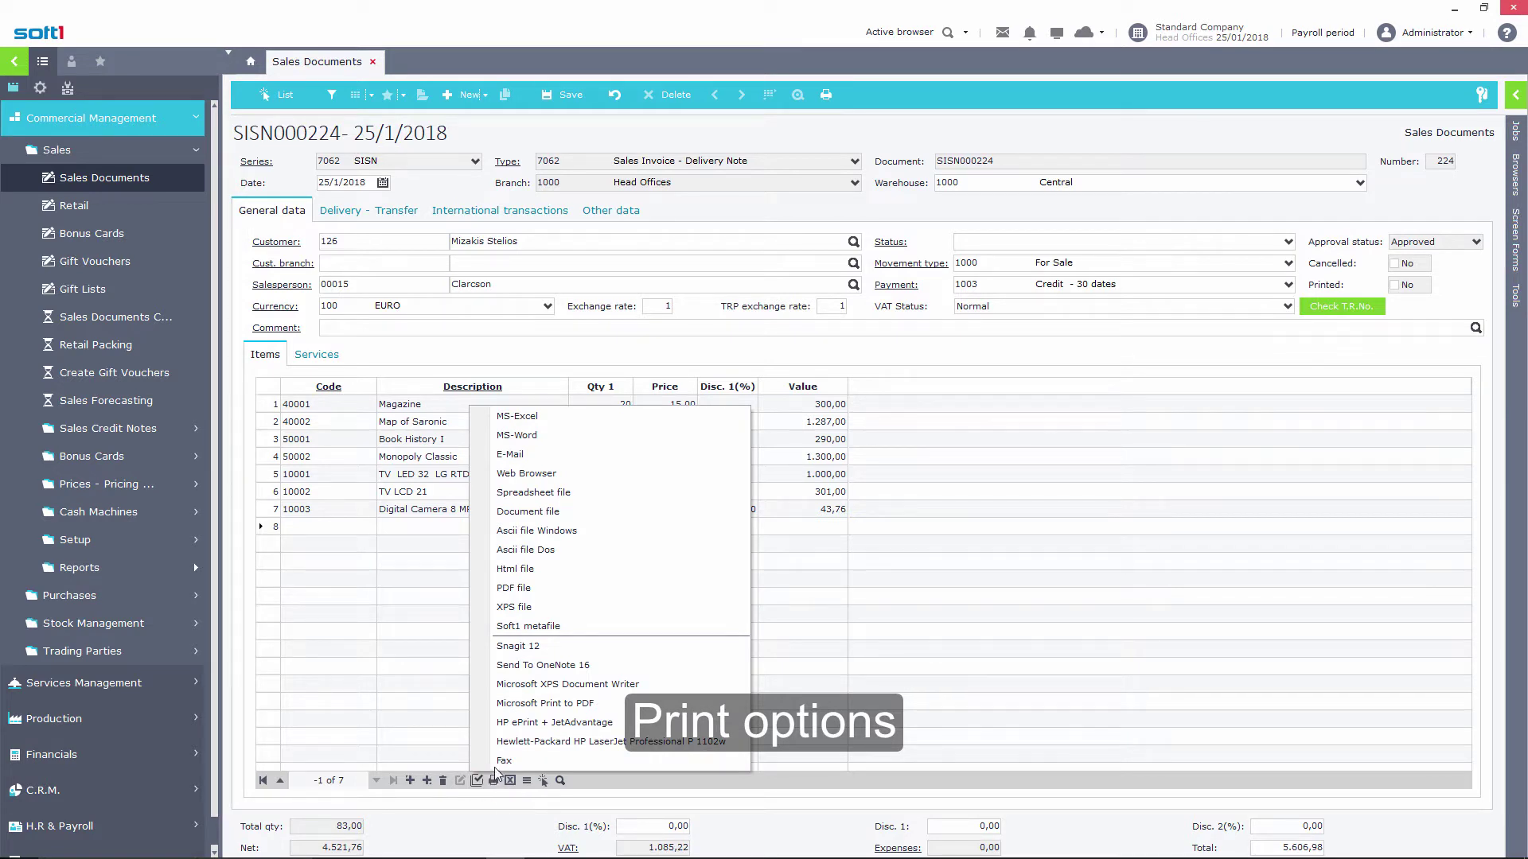
left_click(519, 416)
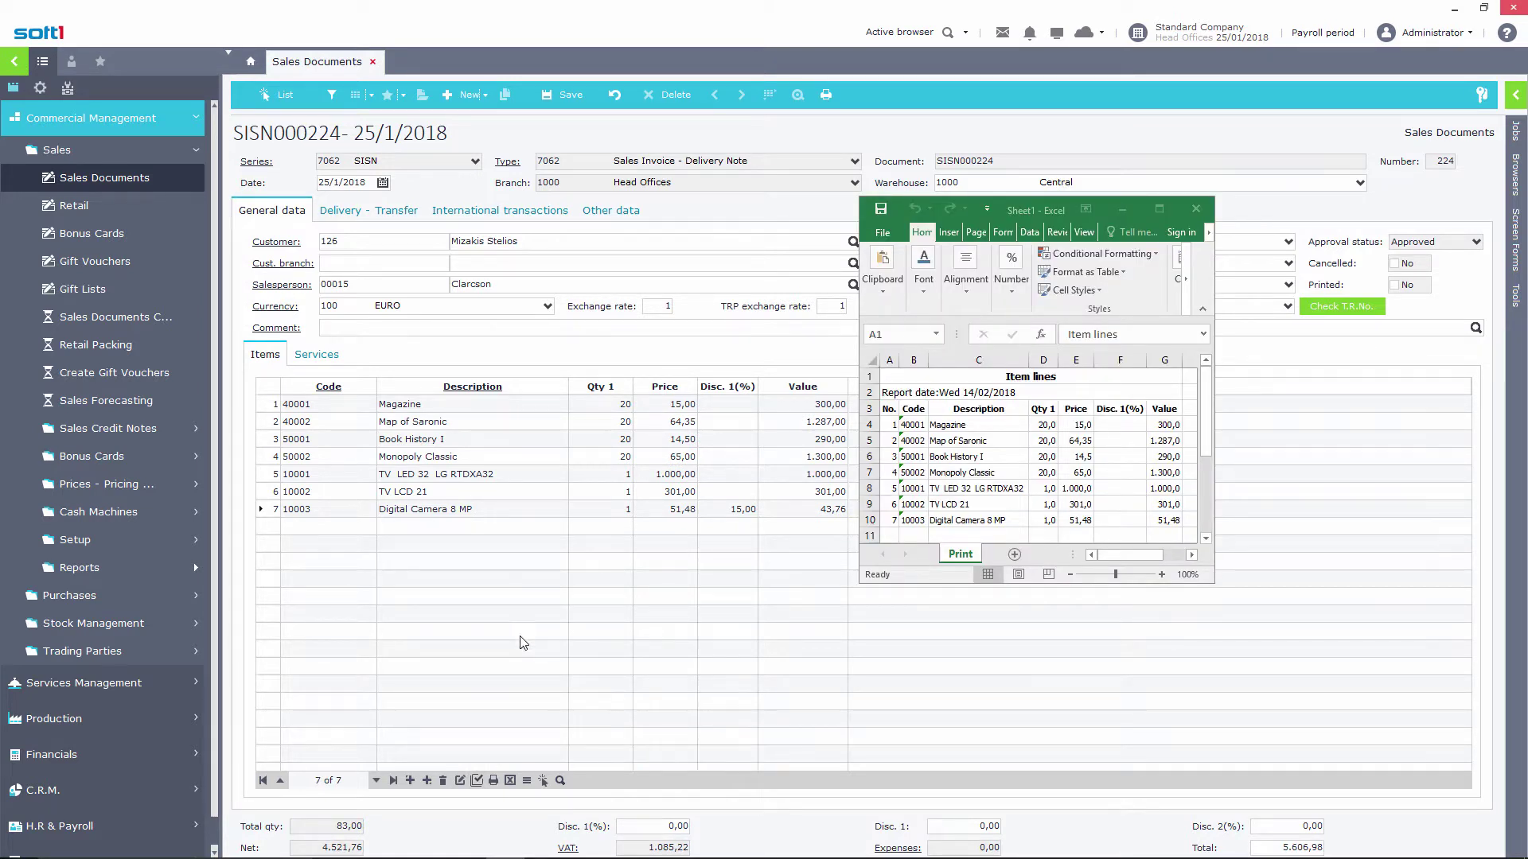
- Import the Desktop Excel file Sheet1 into the items grid and paste the three copied Excel rows from the clipboard
left_click(510, 780)
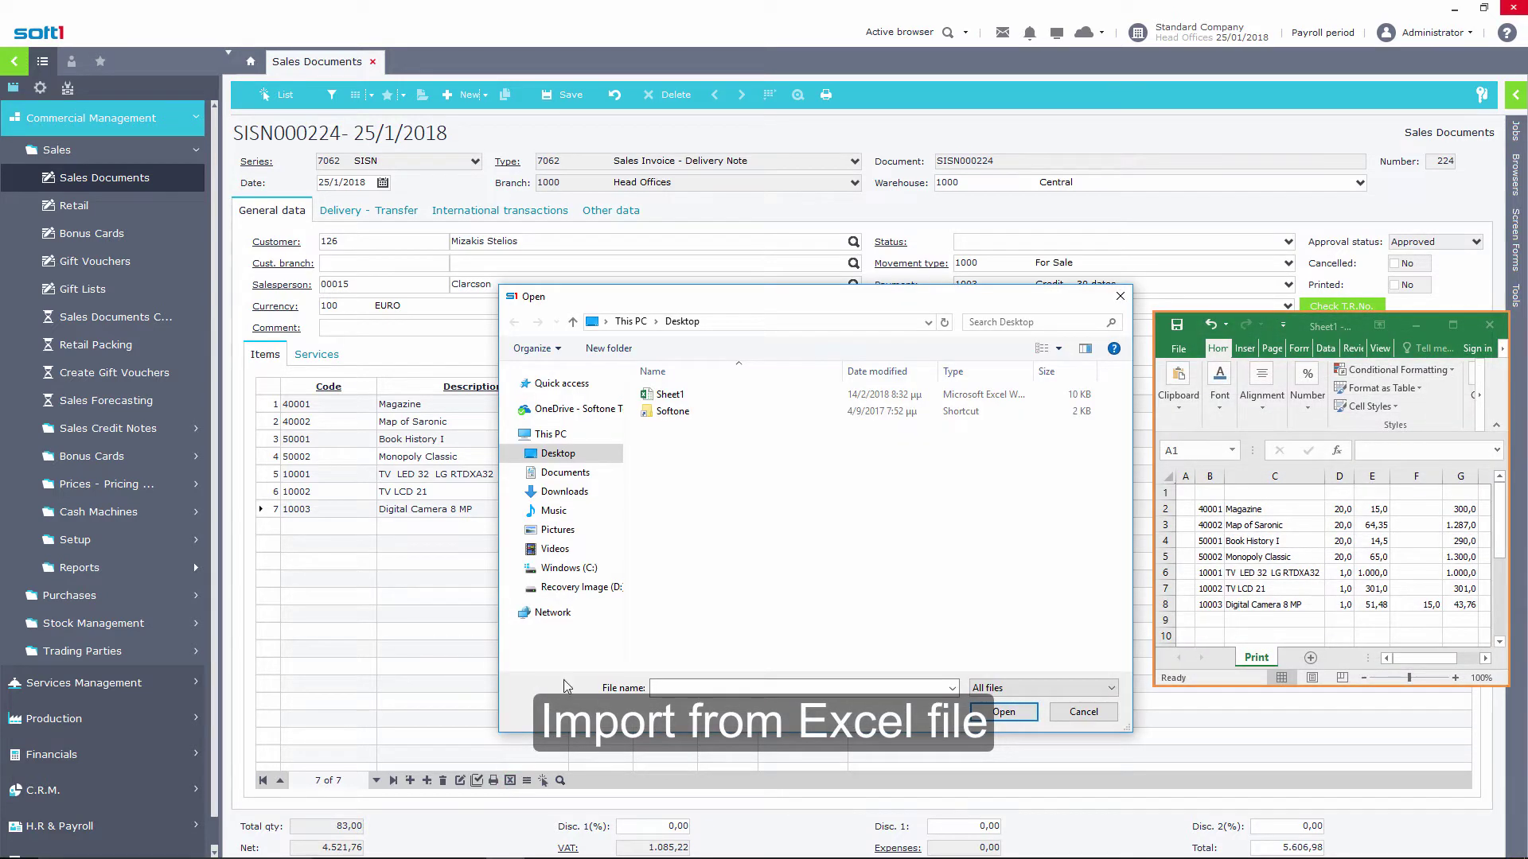
left_click(662, 395)
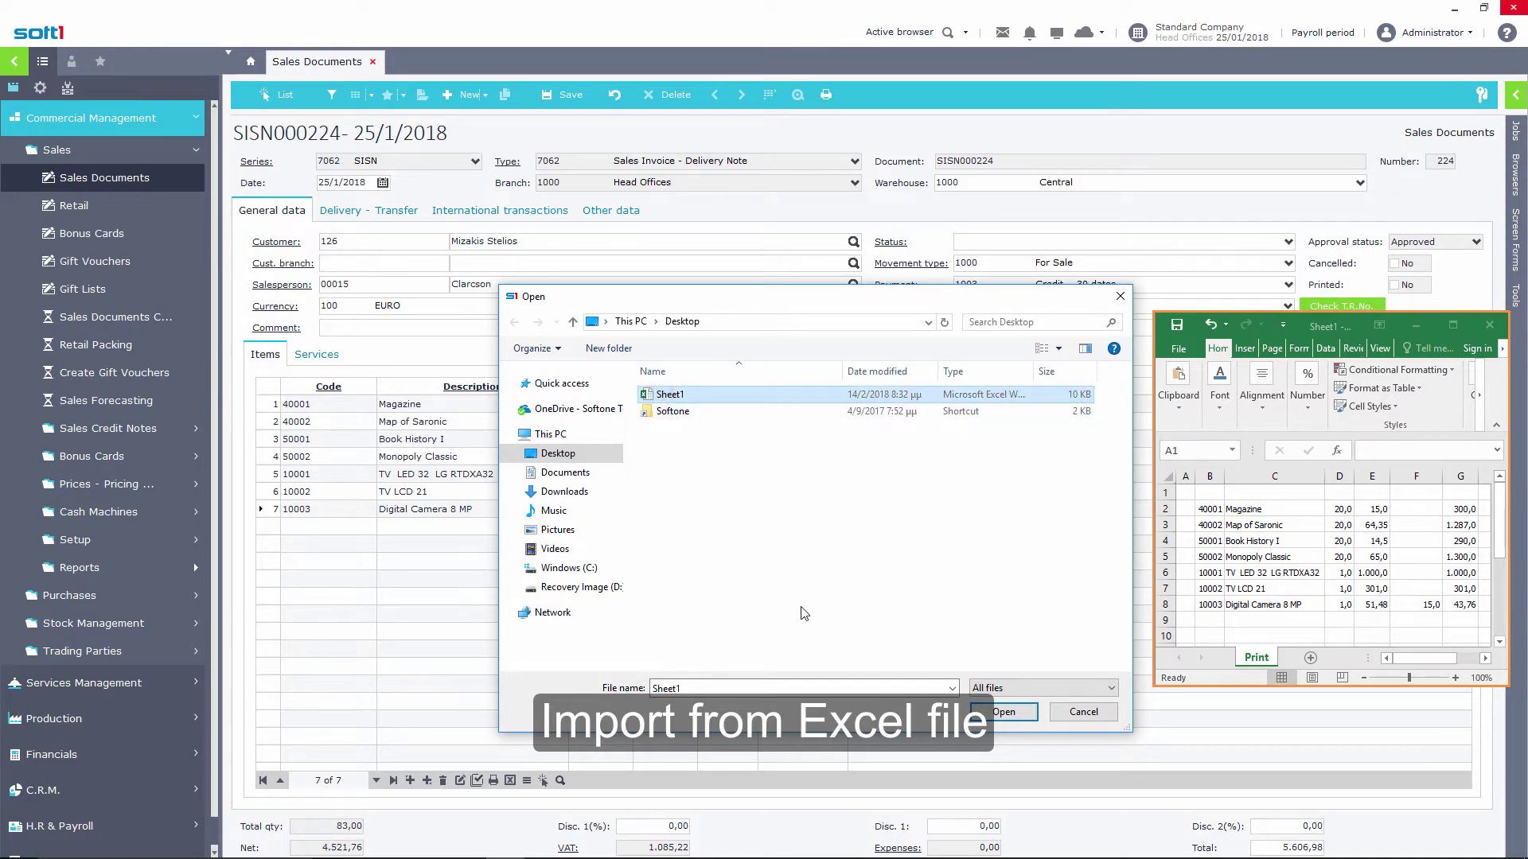
left_click(1001, 715)
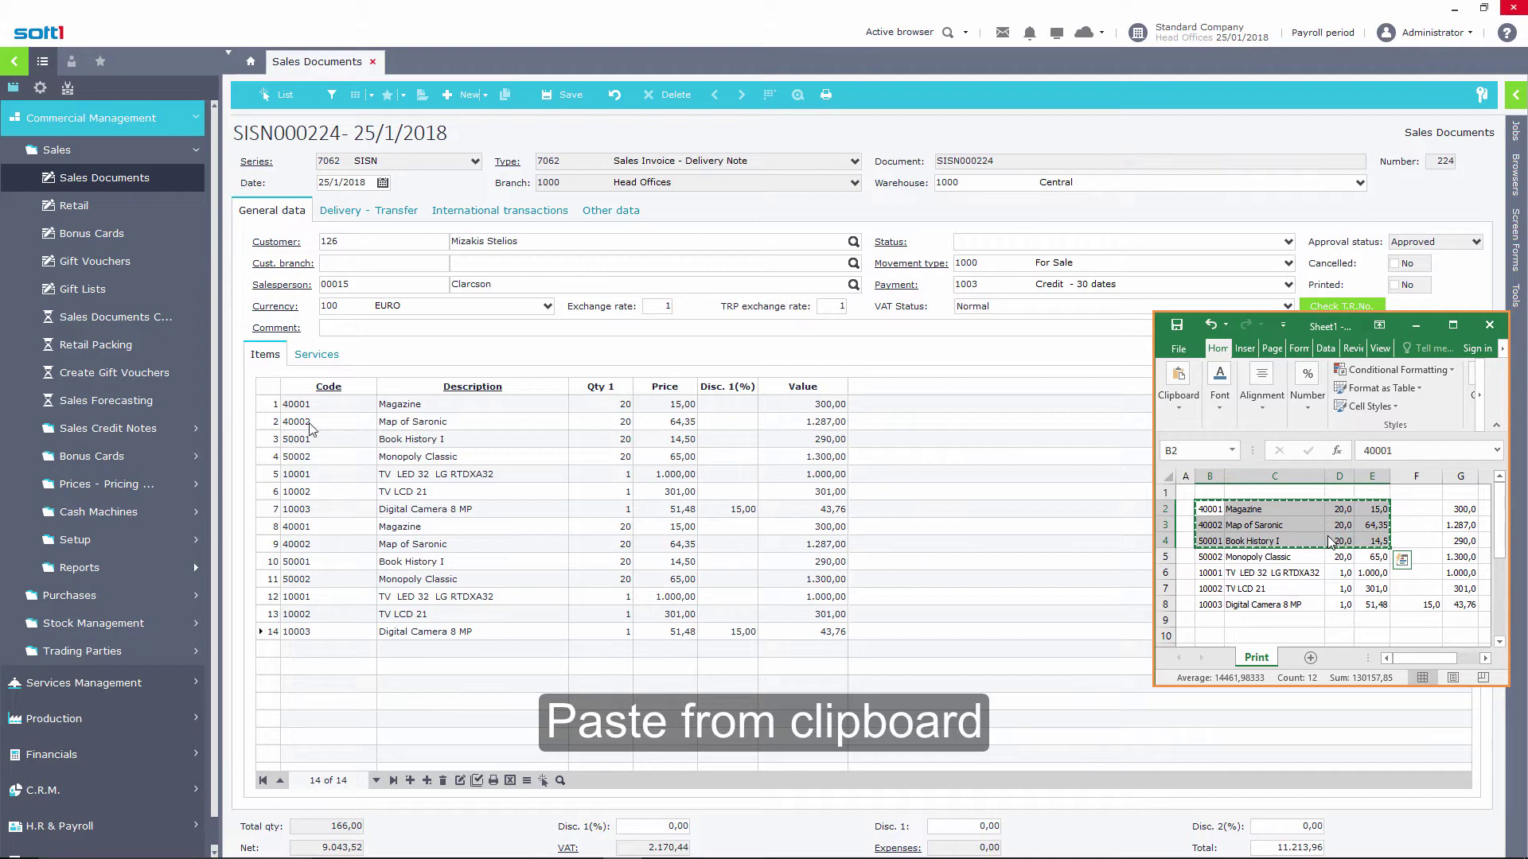
right_click(305, 395)
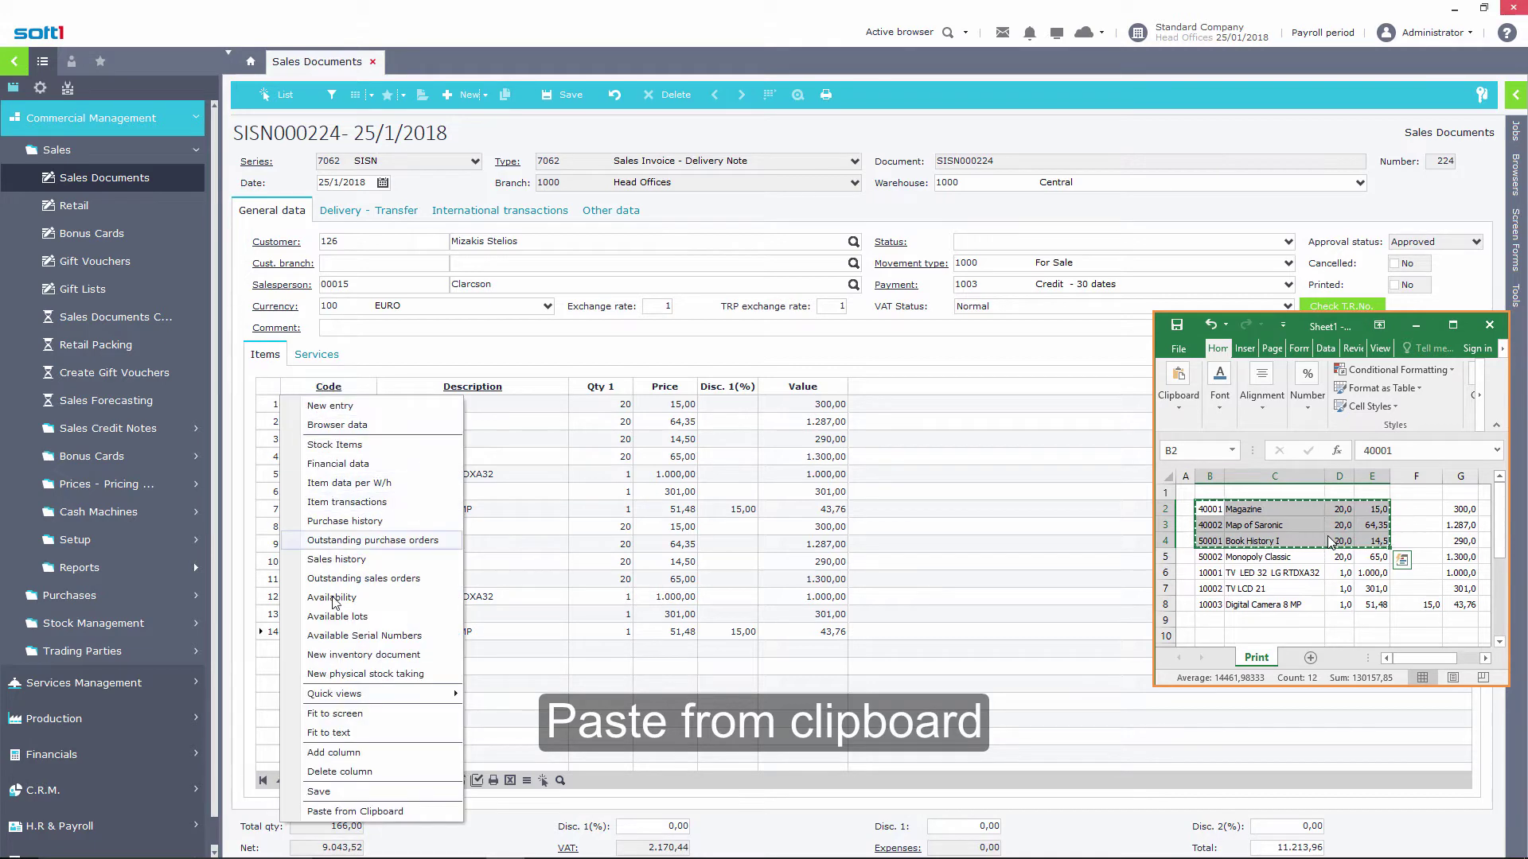
left_click(326, 812)
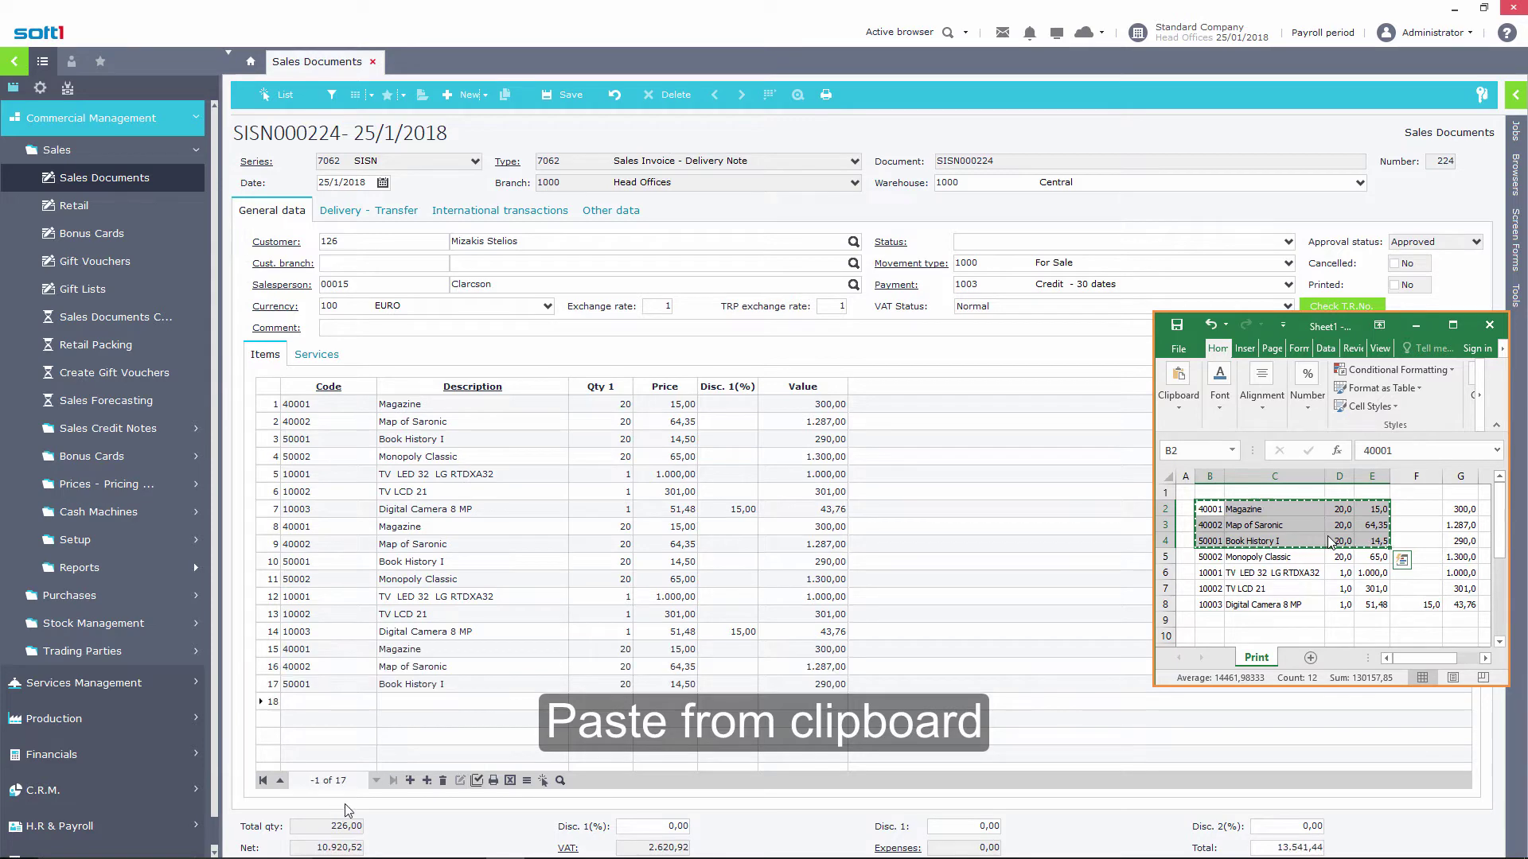
- In the line details of the last Book History I line, set Disc. 1(%) to 10
left_click(474, 686)
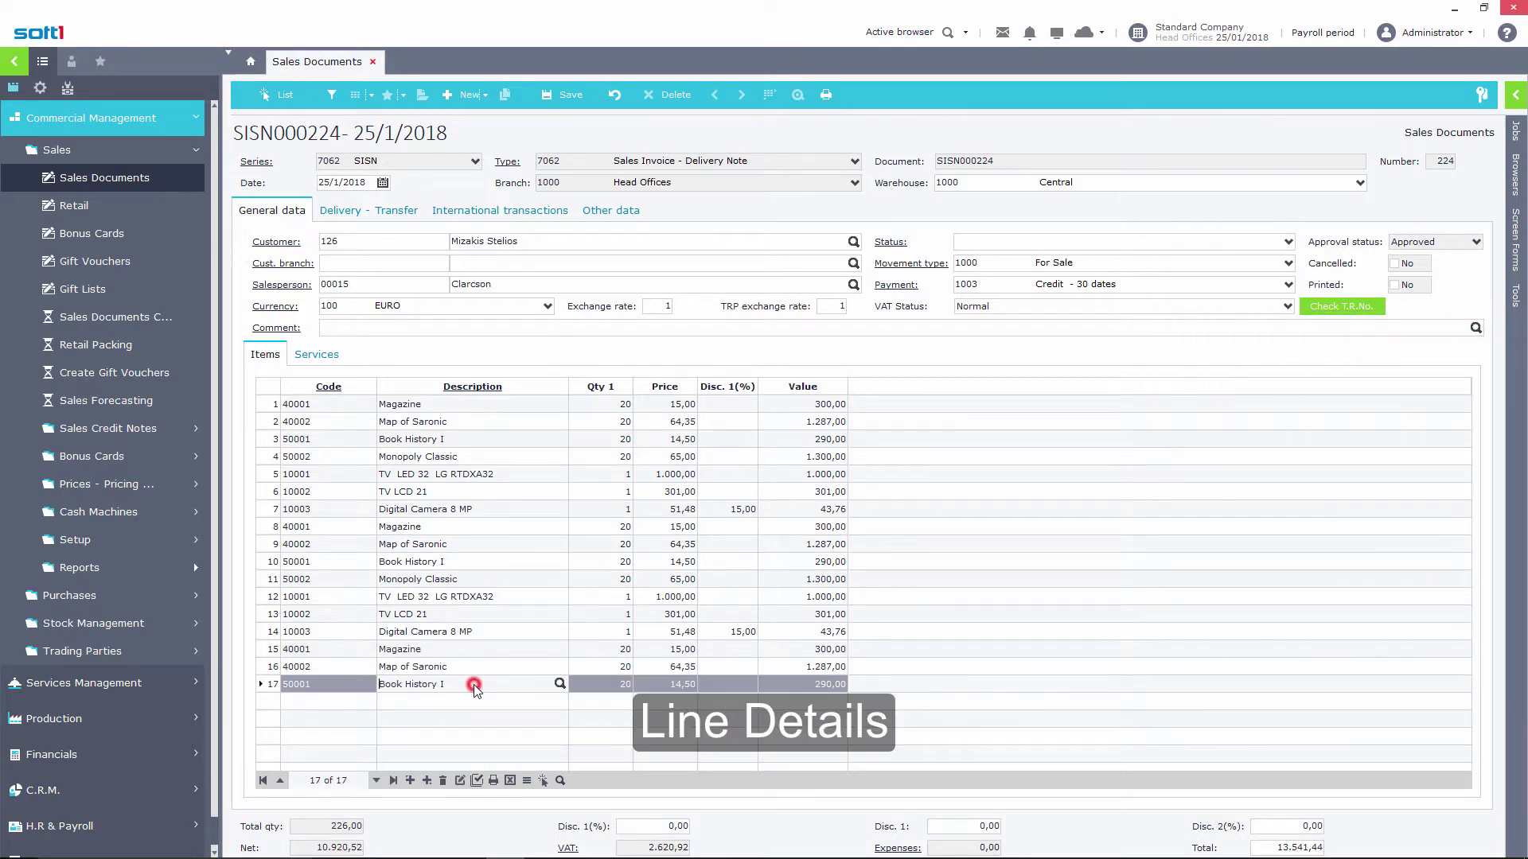
left_click(543, 781)
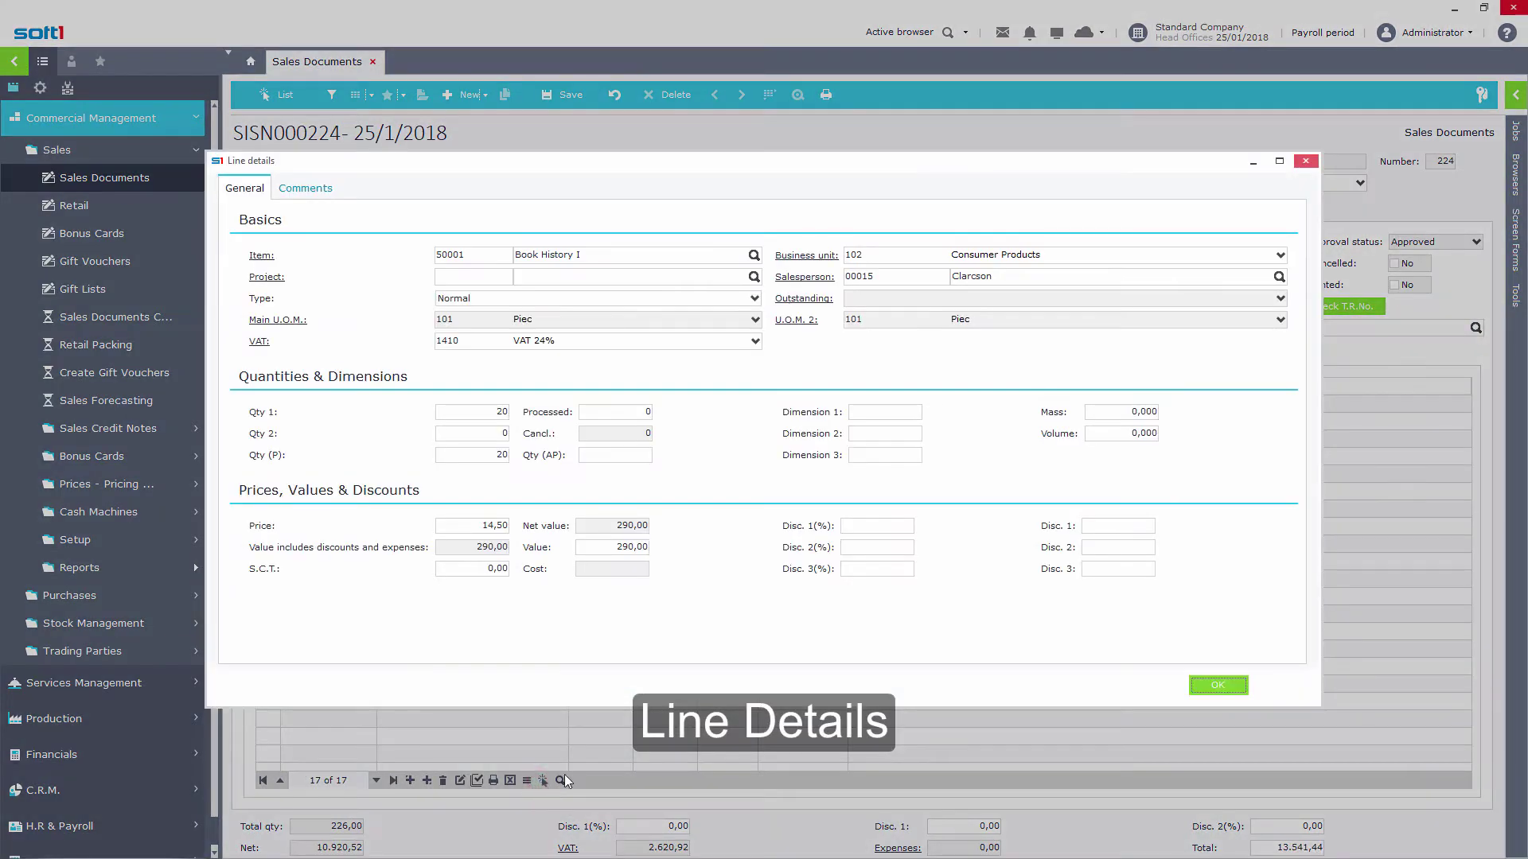
left_click(870, 525)
type("10")
left_click(1215, 684)
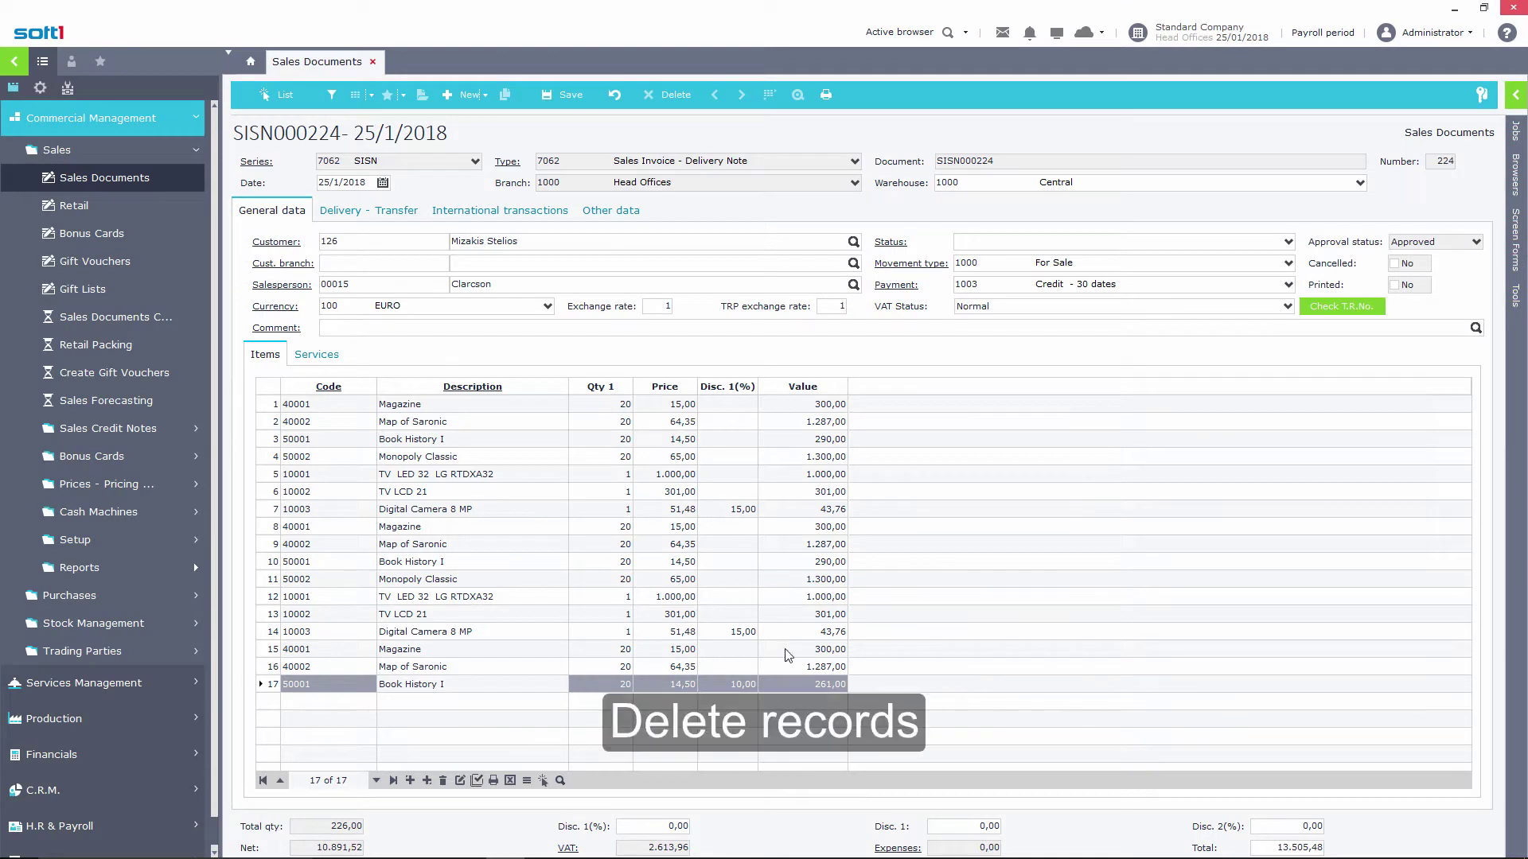
- Add lines 12, 11, 8 and 7 to the selection individually, and extend the selection to all item lines
left_click(682, 595, "ctrl")
left_click(682, 580, "ctrl")
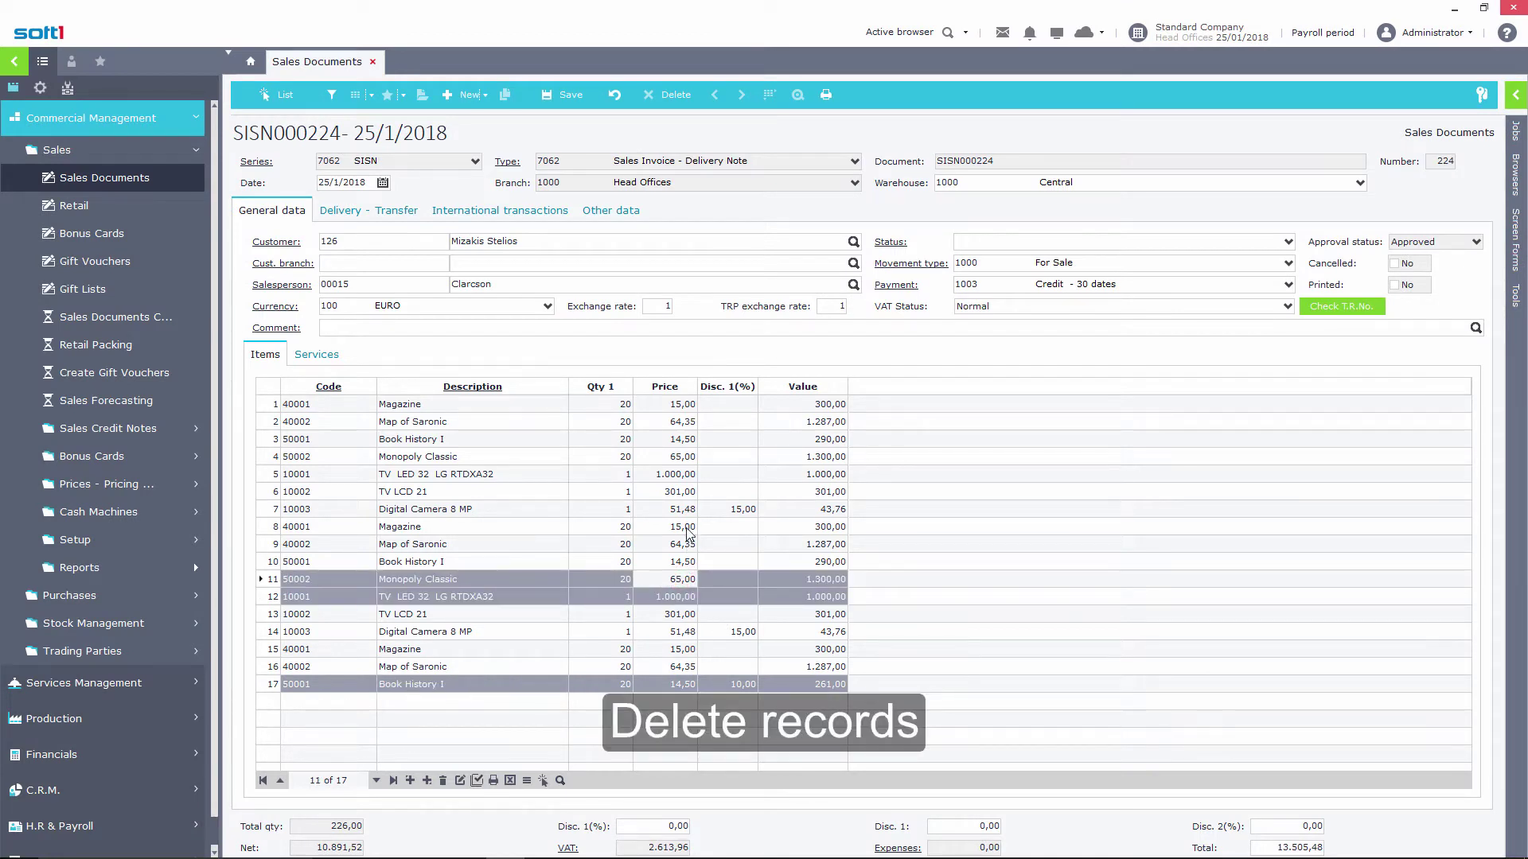
left_click(687, 527, "ctrl")
left_click(650, 507, "ctrl")
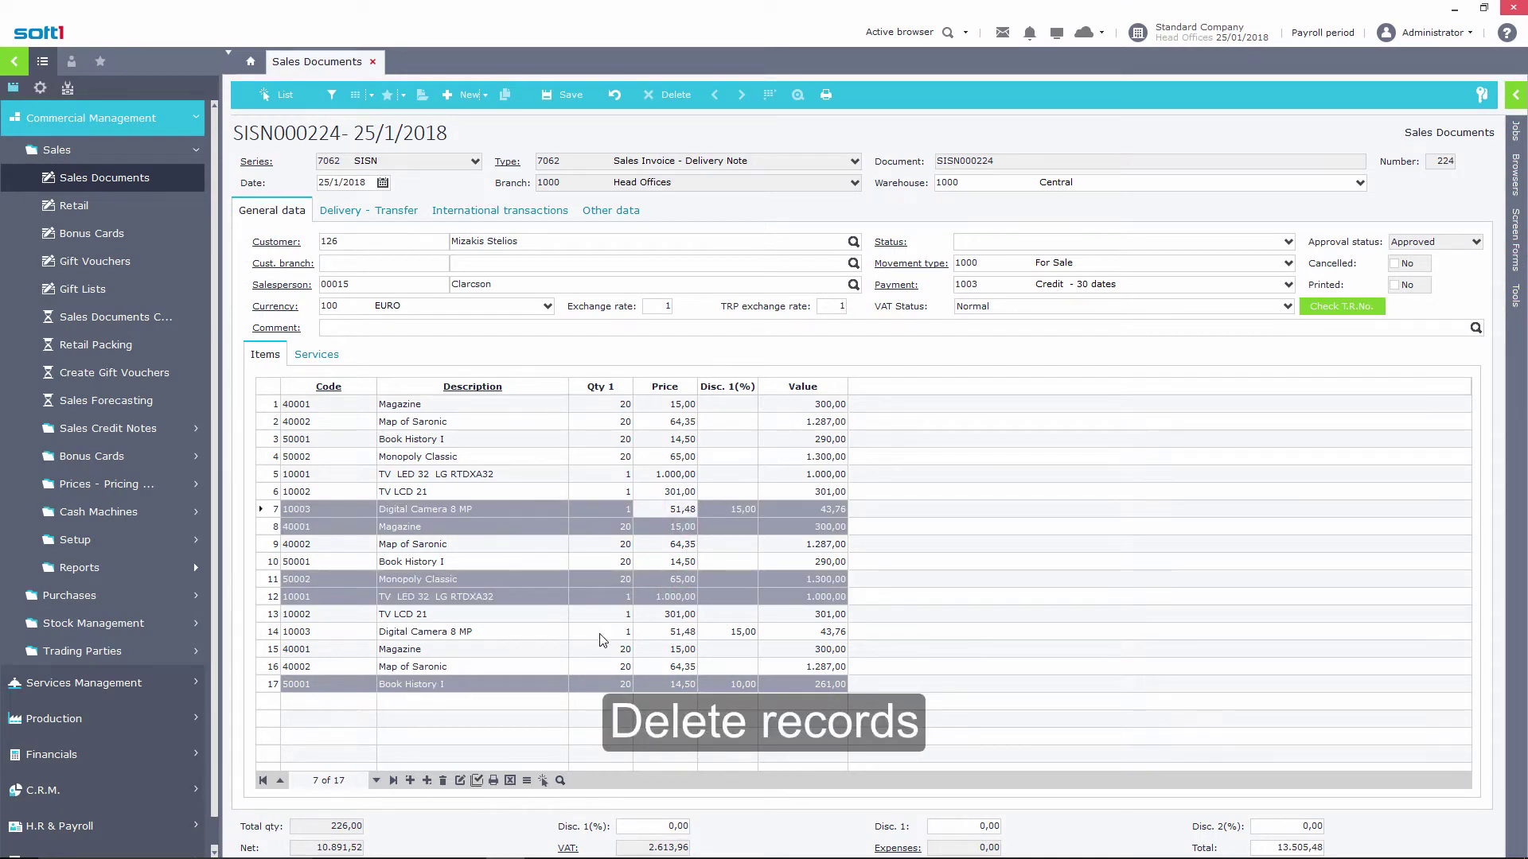
left_click(477, 782)
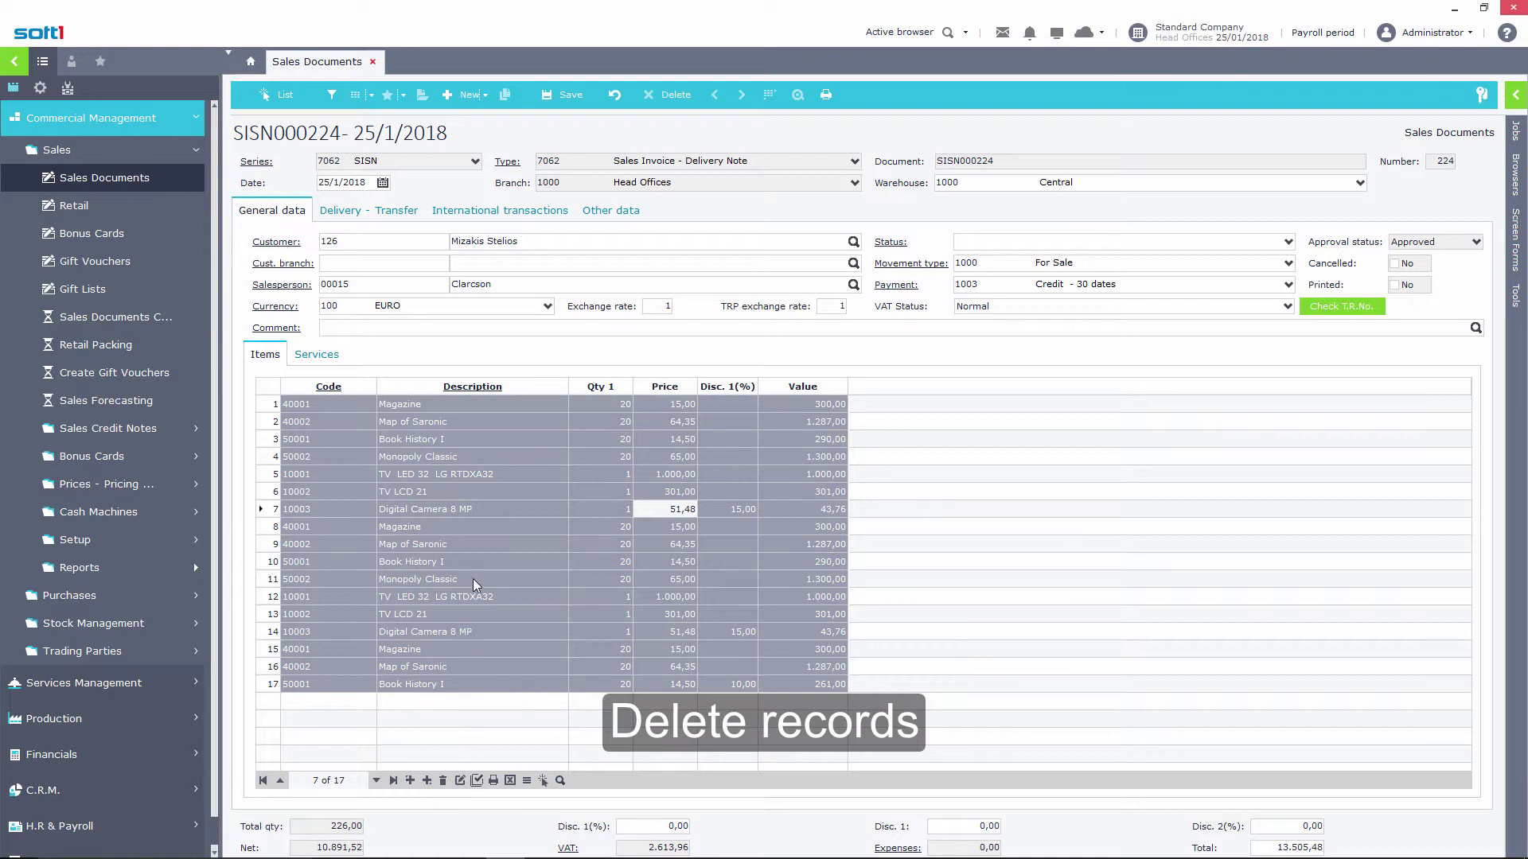
- Delete item lines 8 to 17, from the second Magazine line through the last Book History I line
left_click(484, 528)
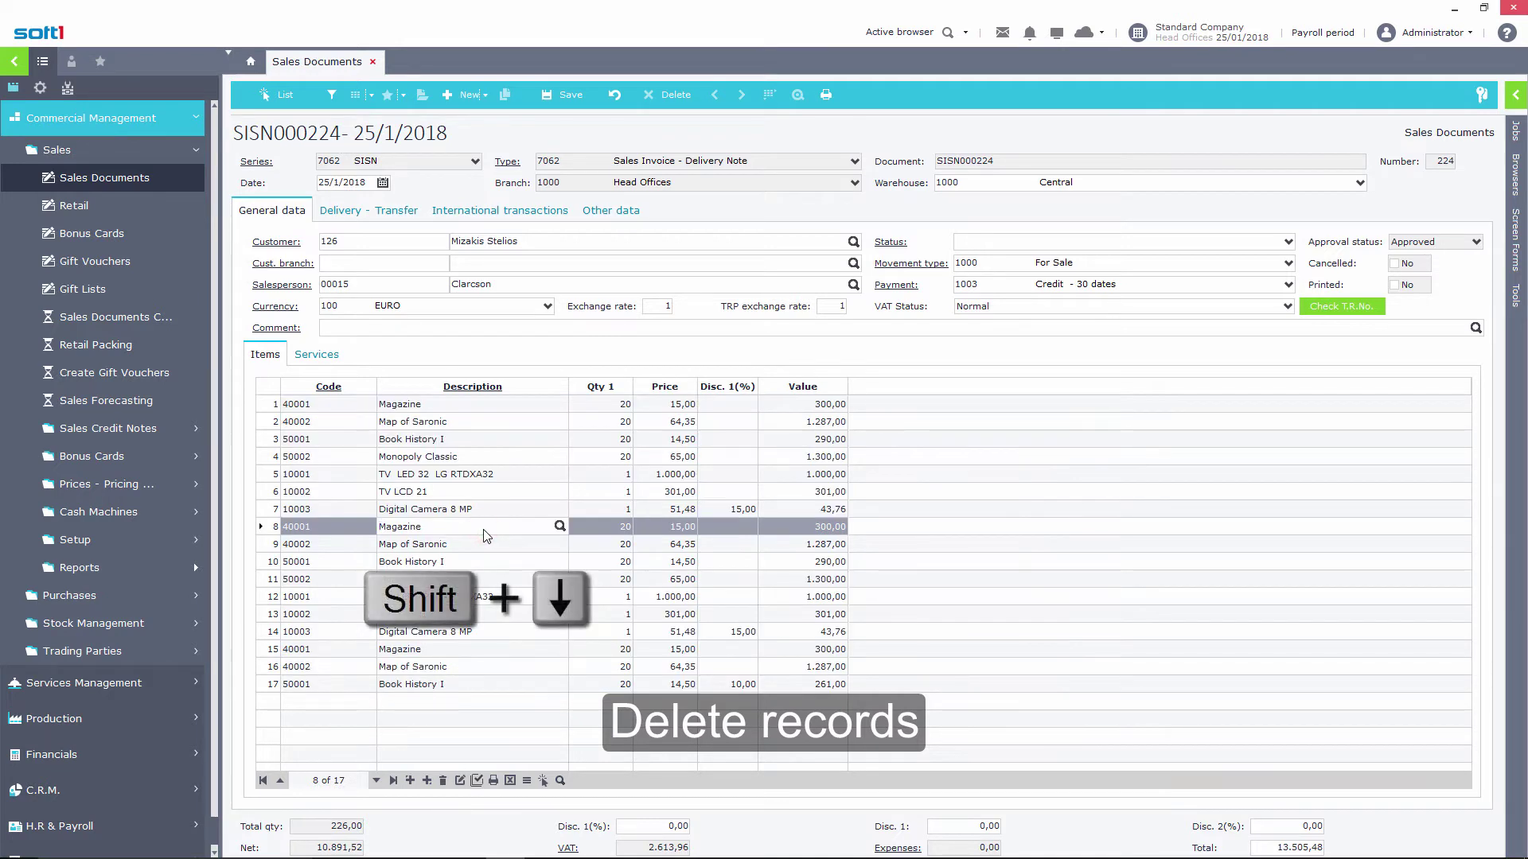
key("shift+Down")
key("shift+Down")
key("shift+Down")
key("shift+Down")
key("shift+Down")
key("shift+Down")
key("shift+Down")
key("shift+Down")
key("shift+Down")
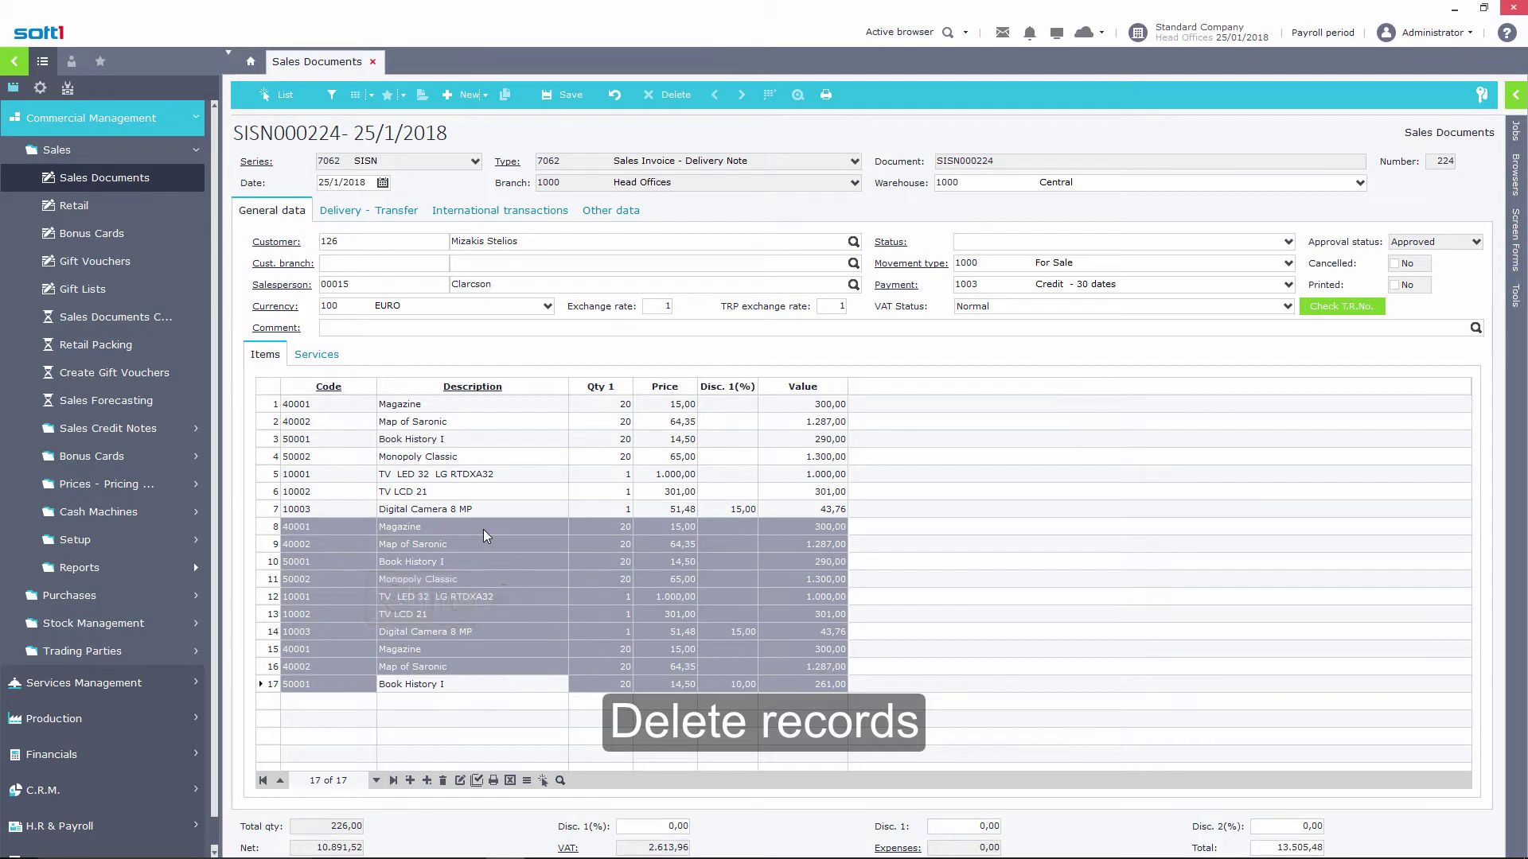
key("ctrl+Delete")
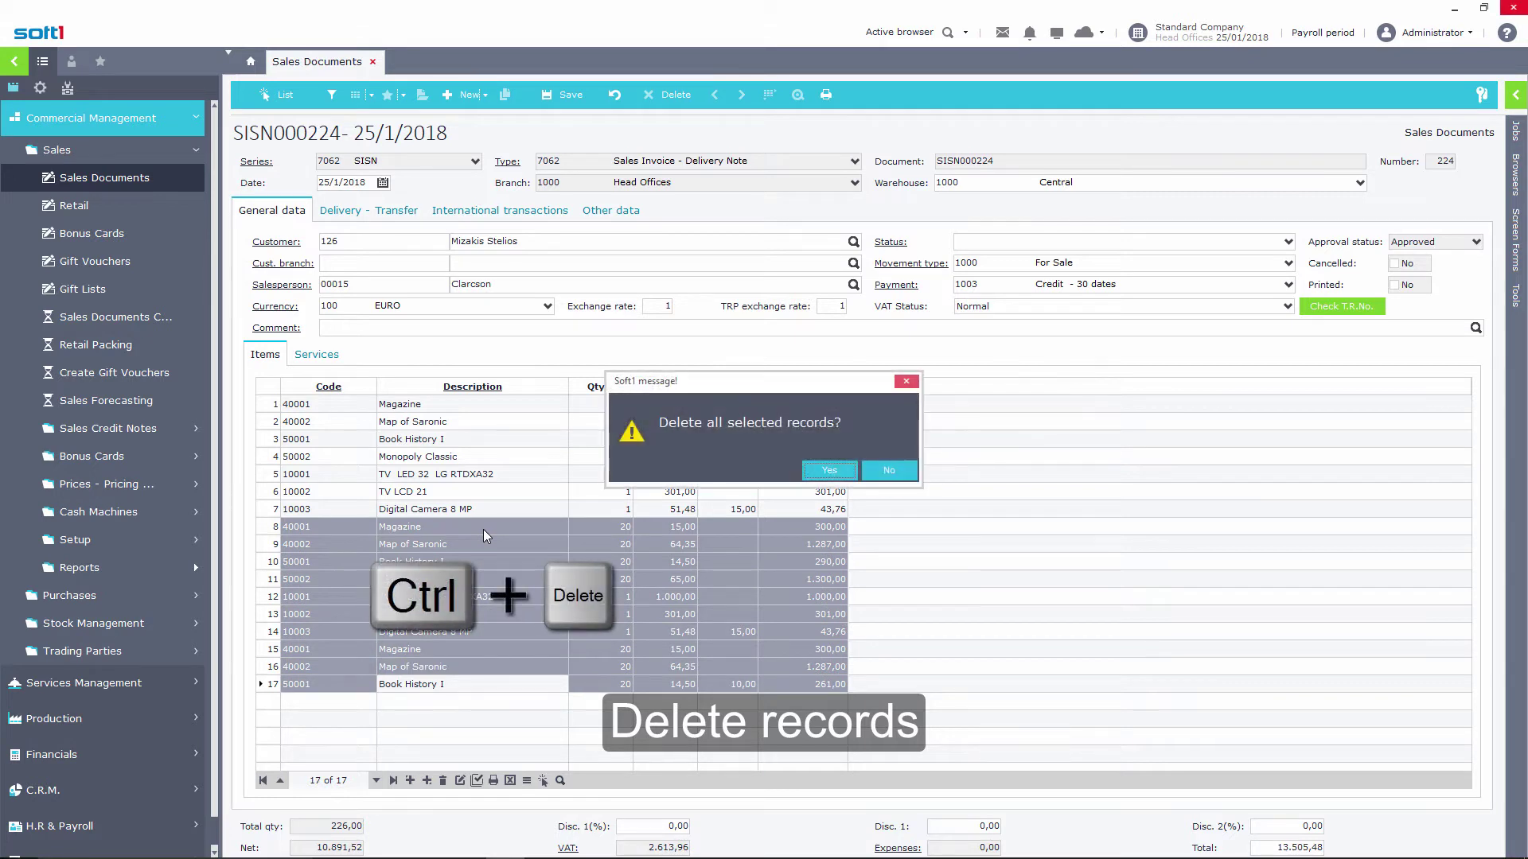
left_click(827, 471)
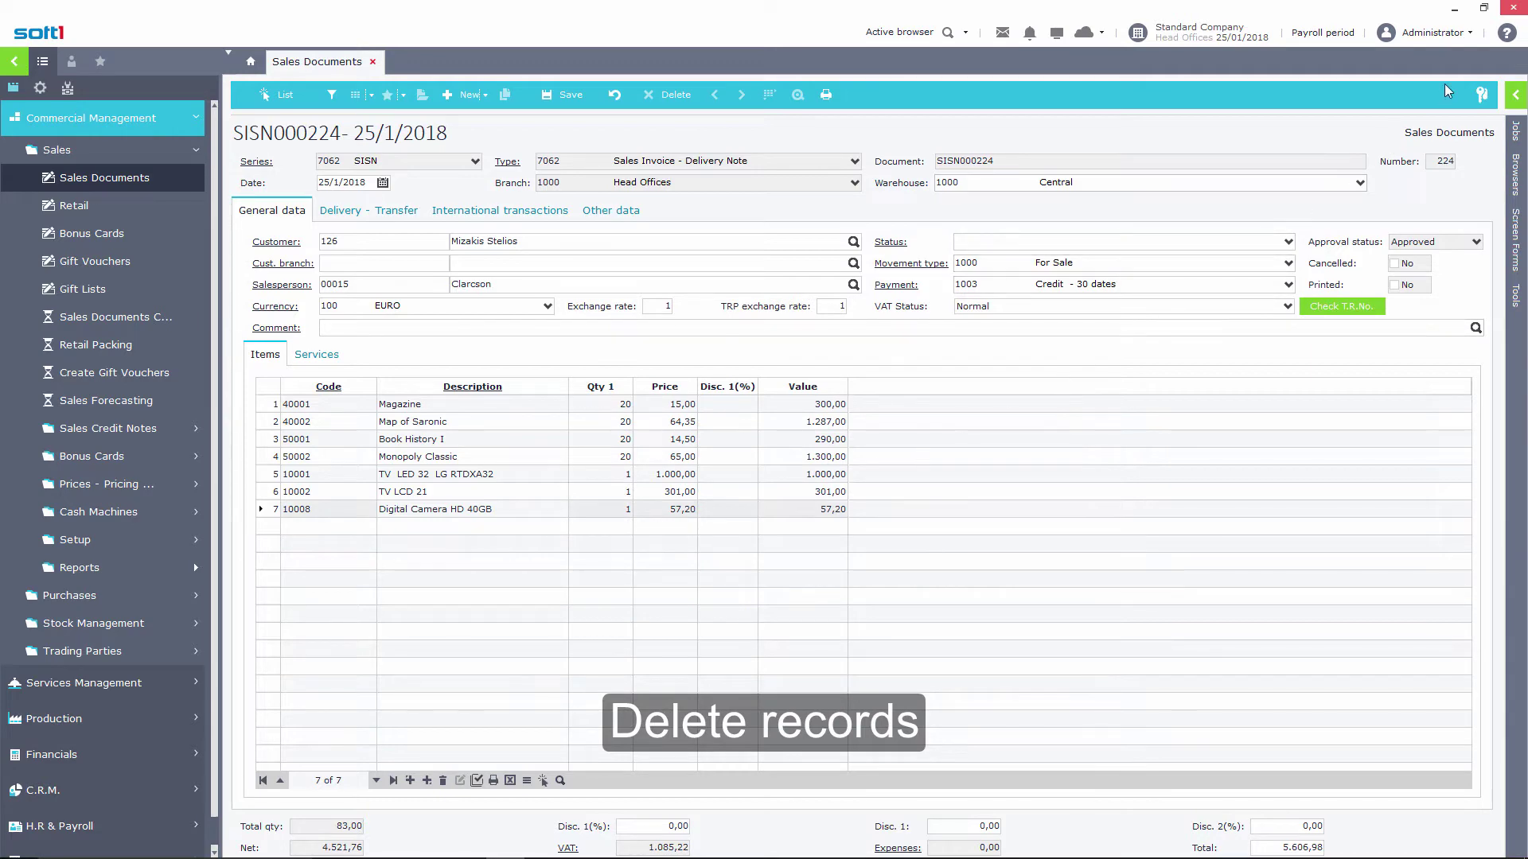
left_click(1471, 31)
left_click(1410, 89)
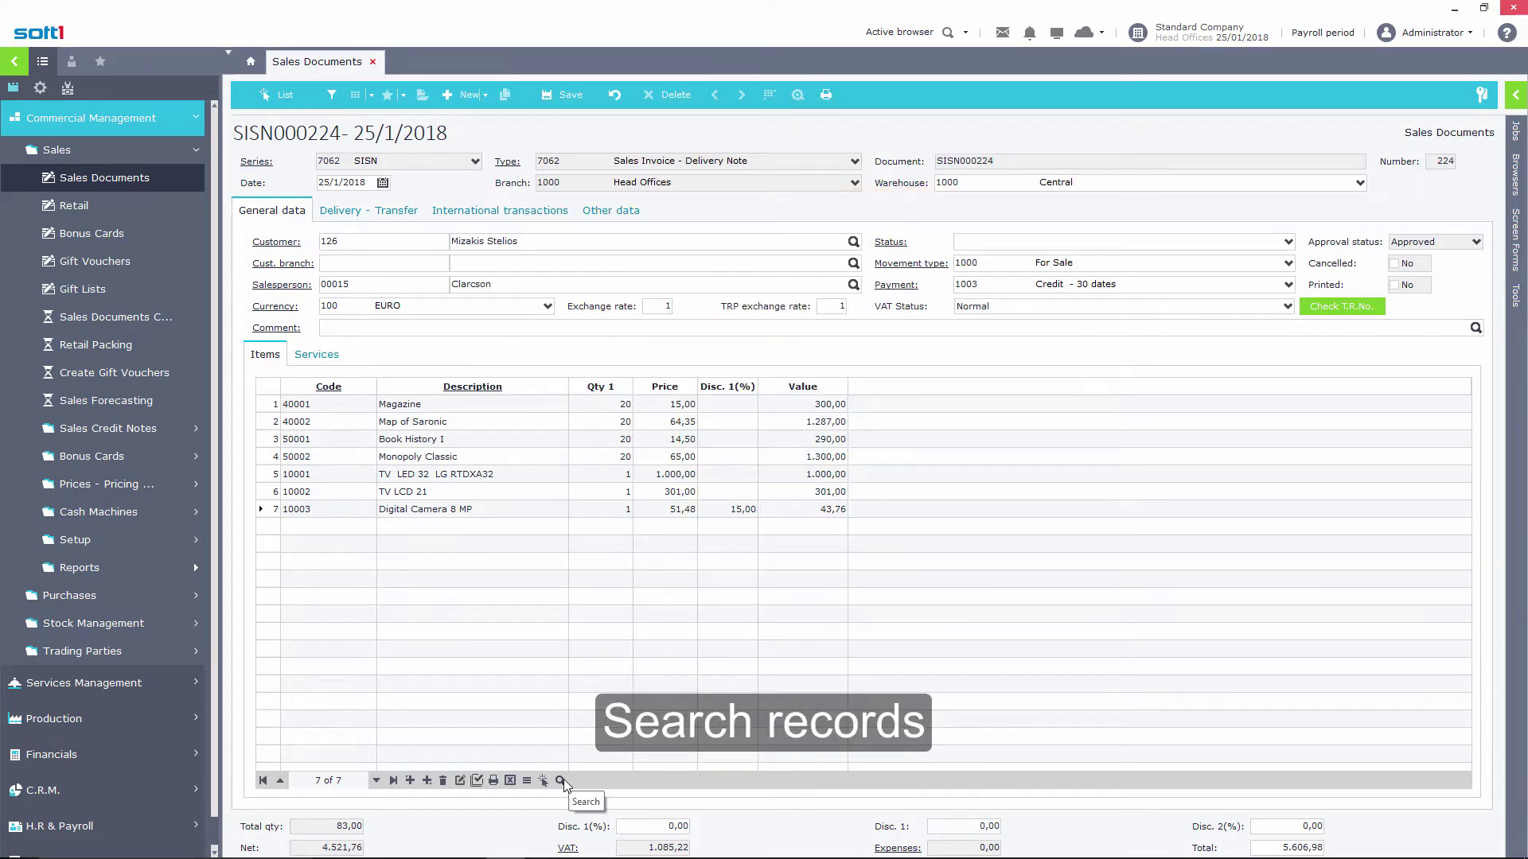
- Search the item lines for TV, clear the search term and close the search
left_click(560, 780)
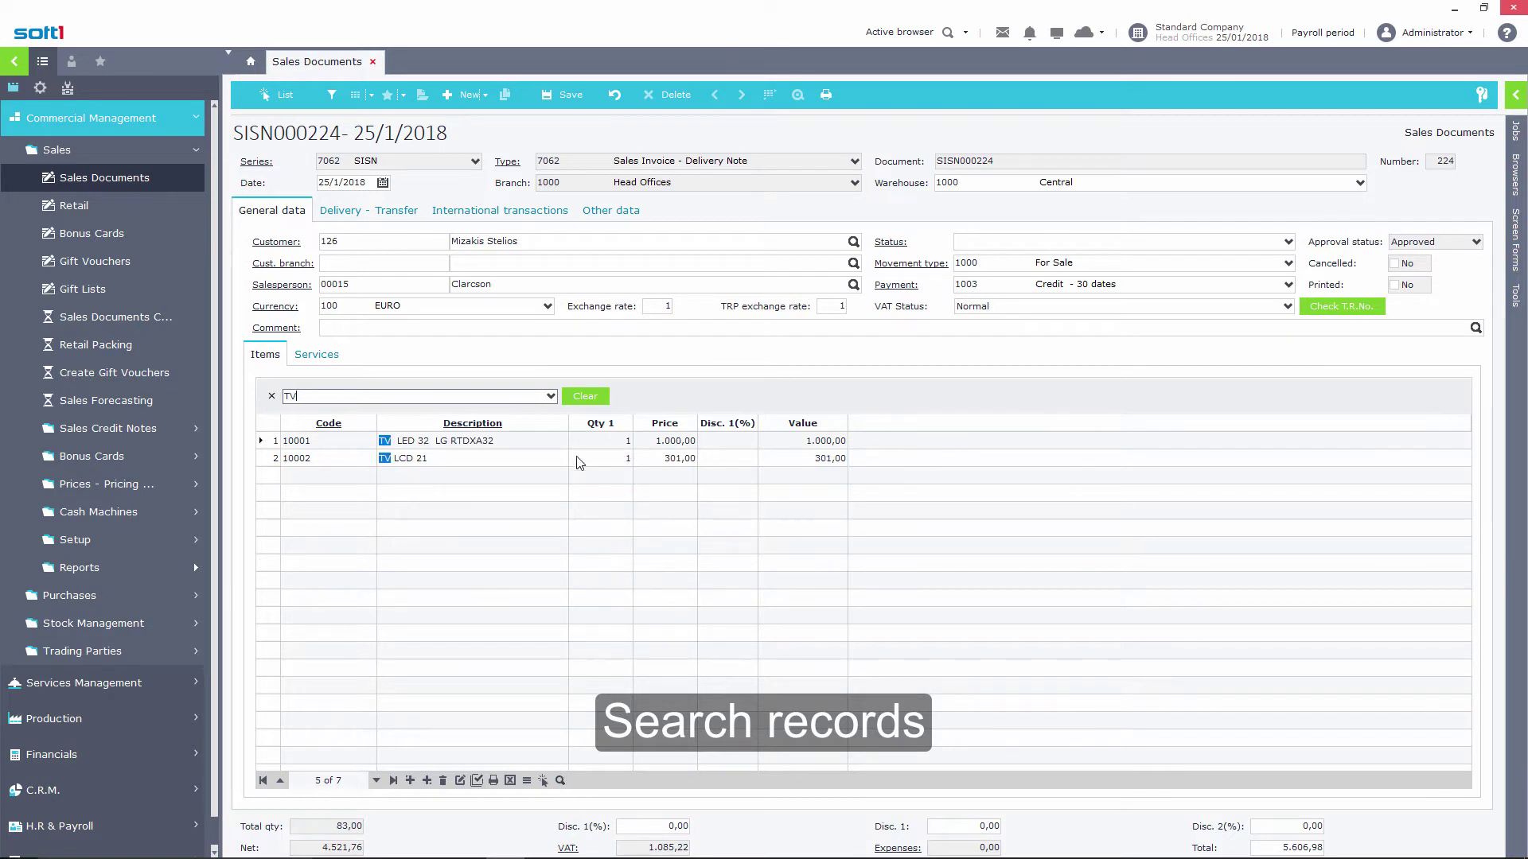
left_click(582, 397)
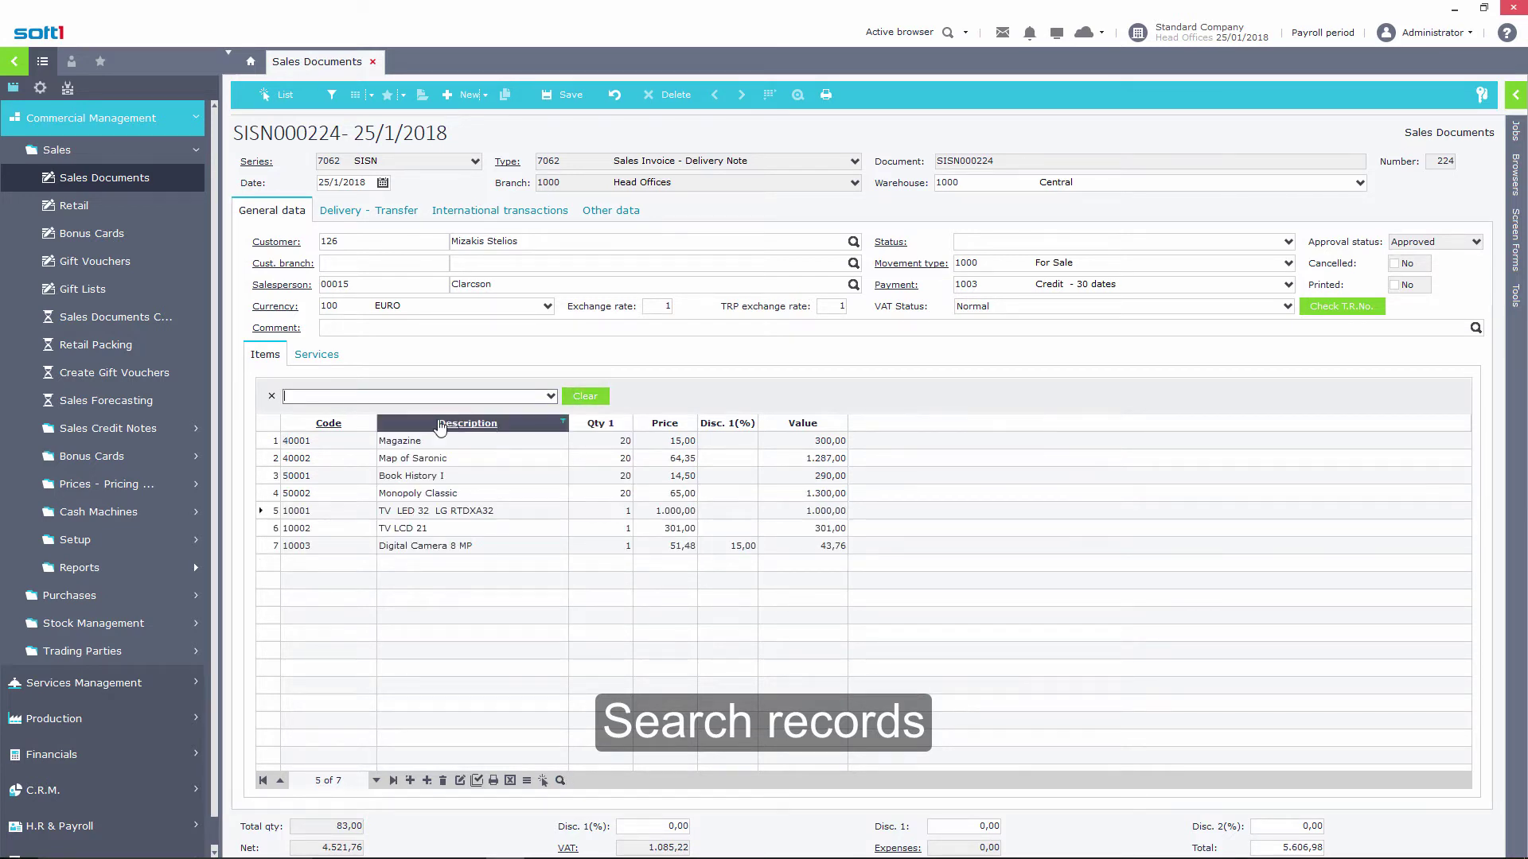
left_click(272, 395)
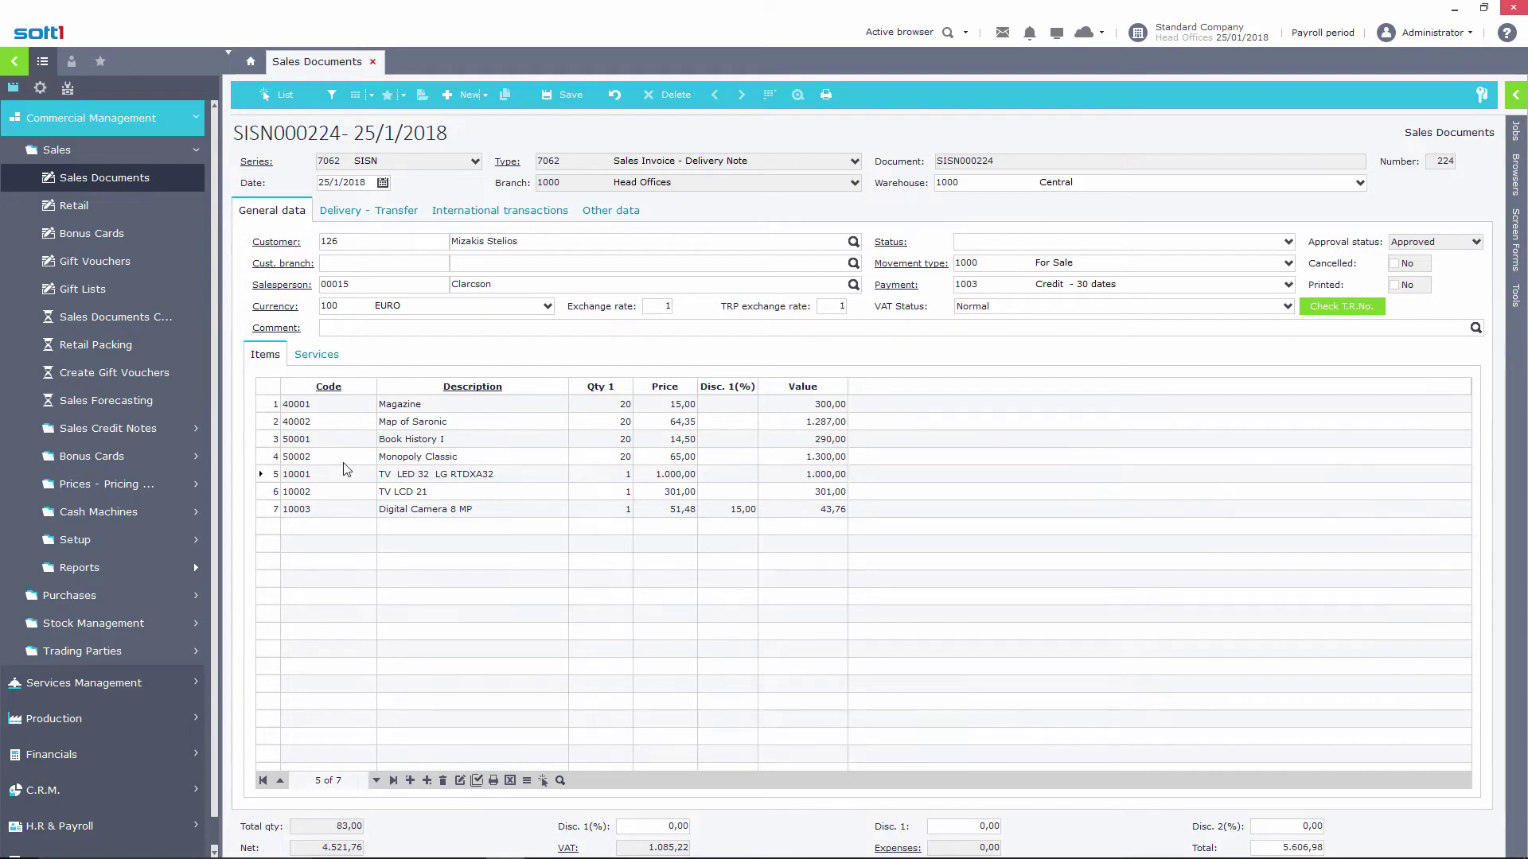
- Replace the Digital Camera 8 MP line with its alternative item 10008, Digital Camera HD 40GB
right_click(489, 510)
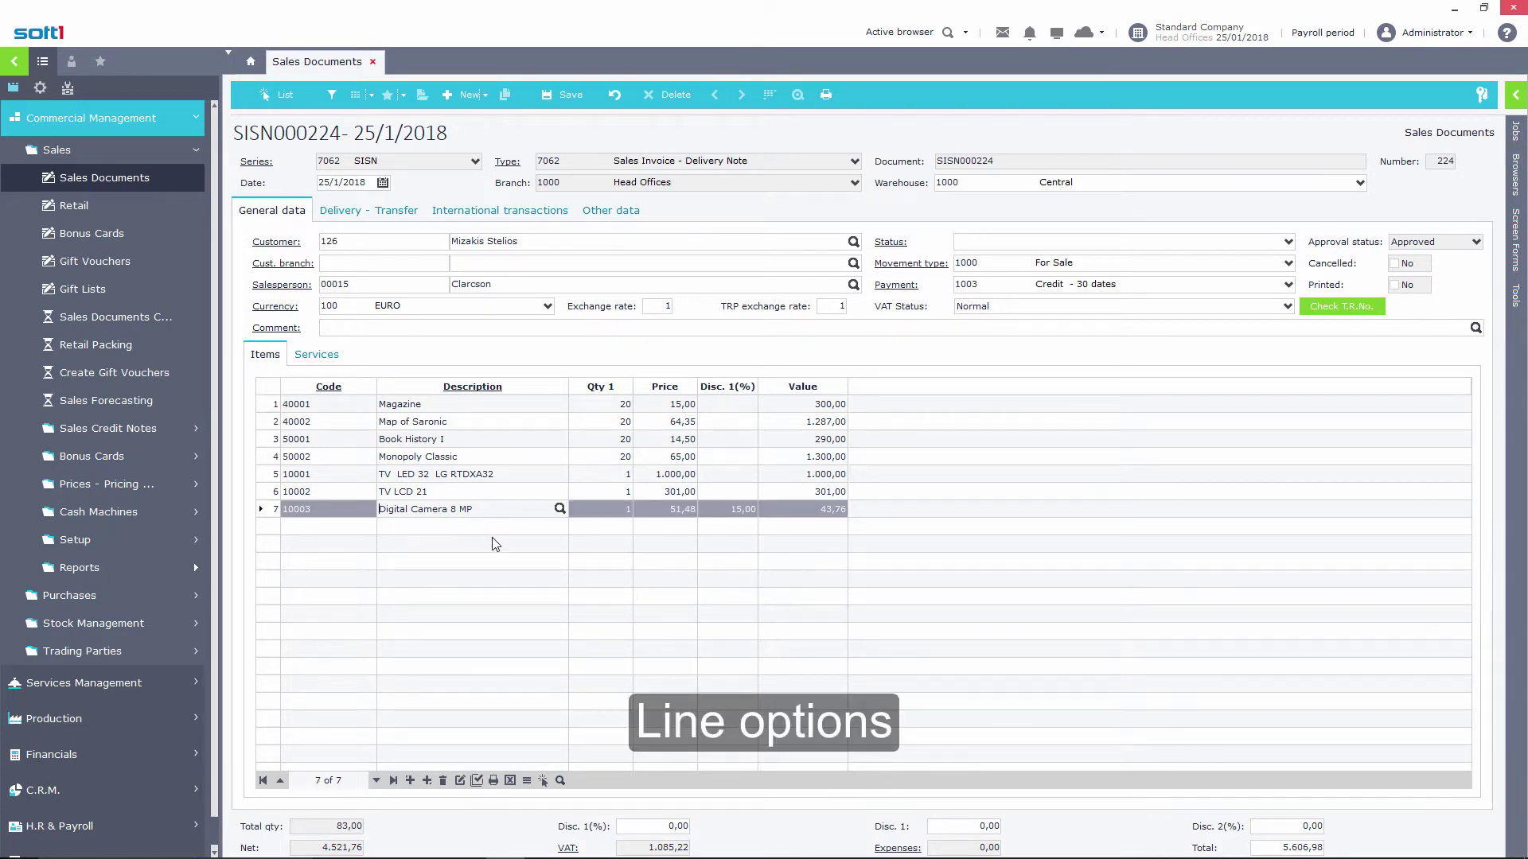
left_click(526, 780)
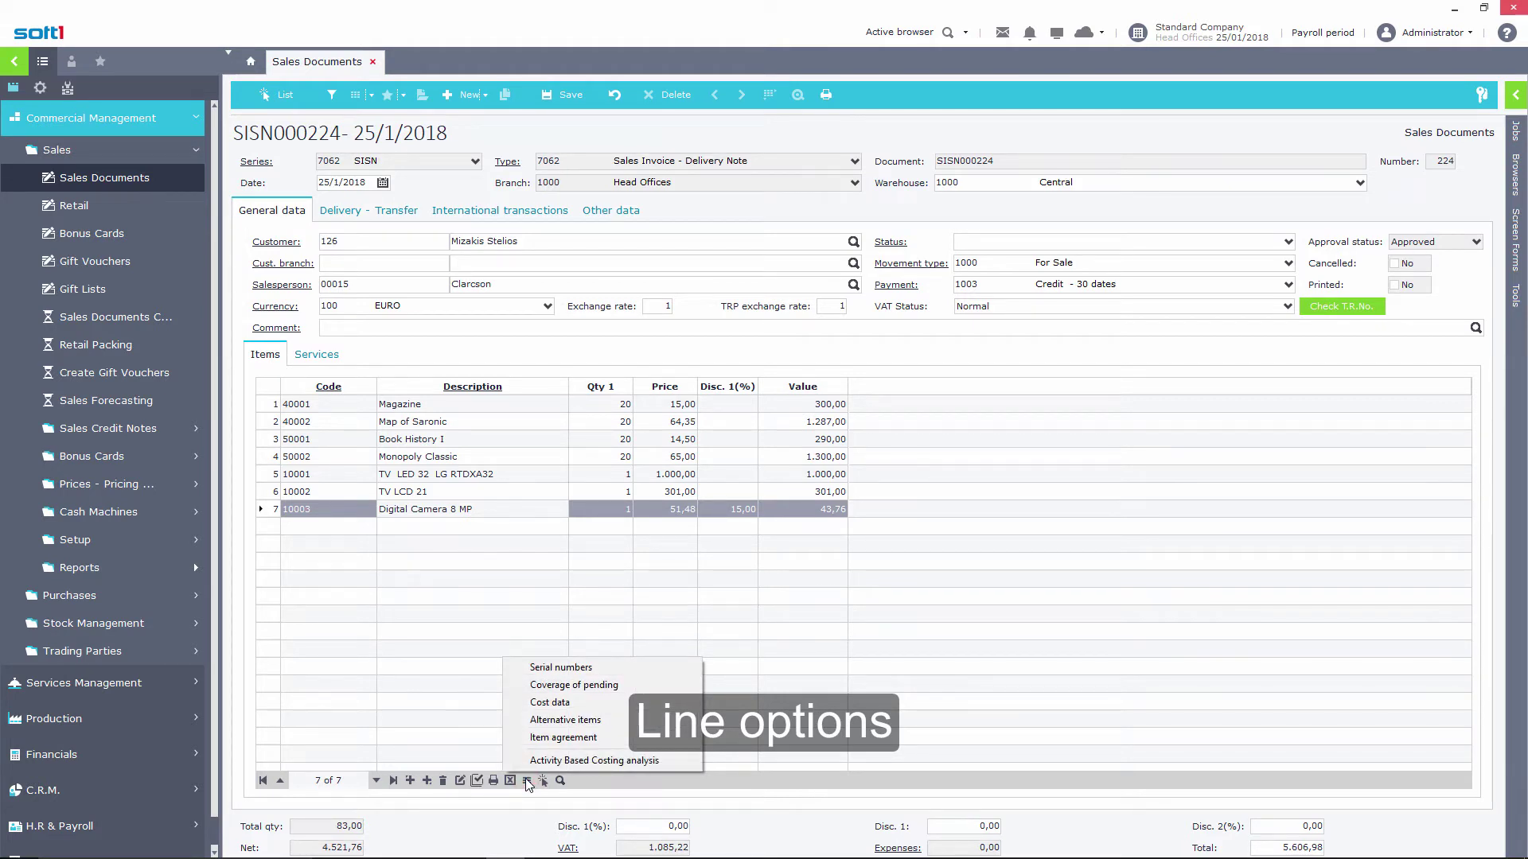
right_click(483, 510)
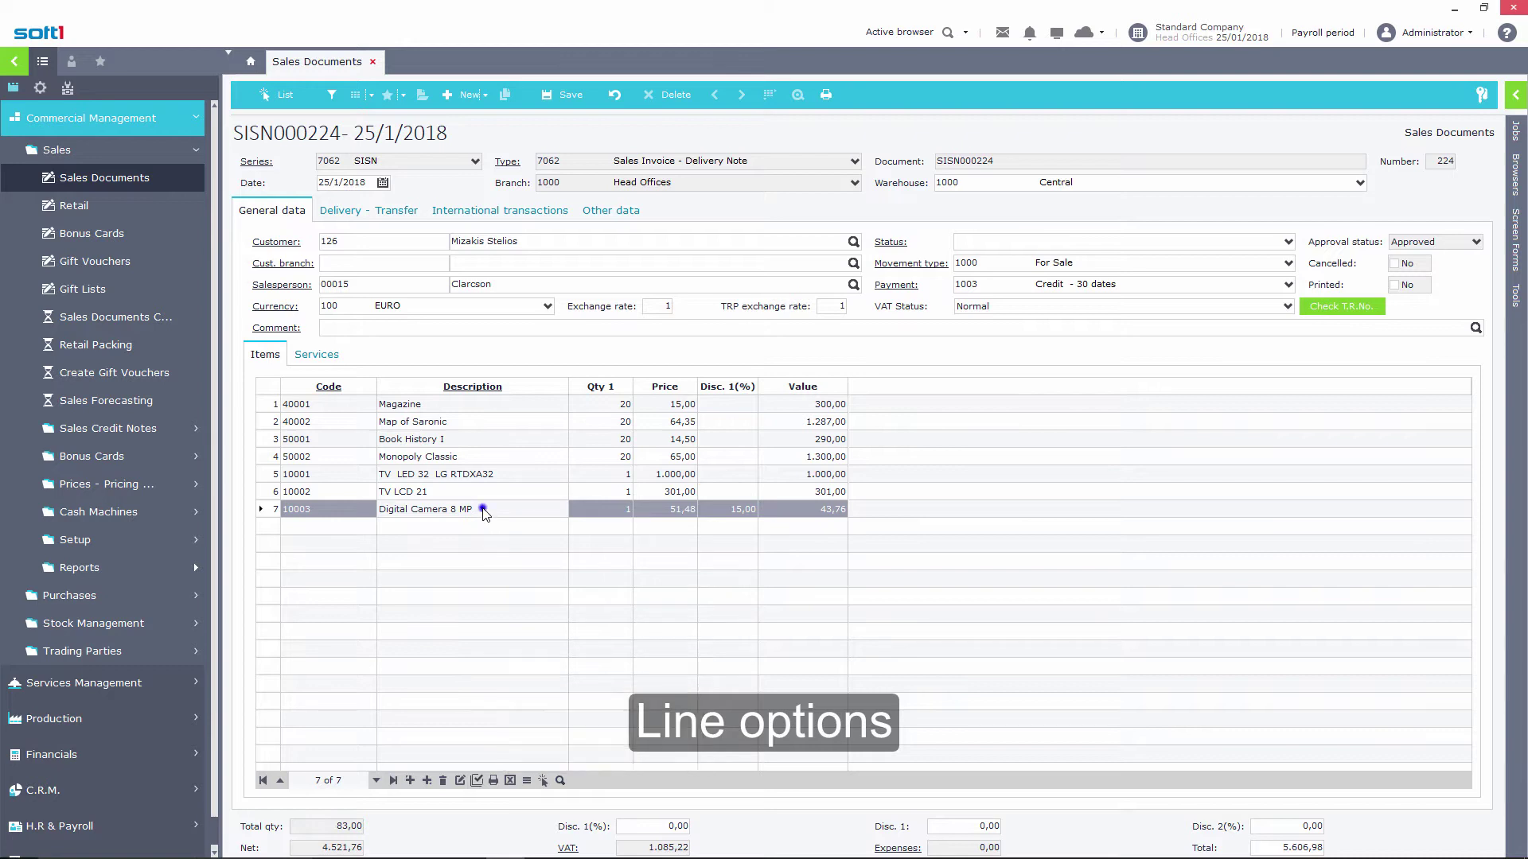
left_click(532, 570)
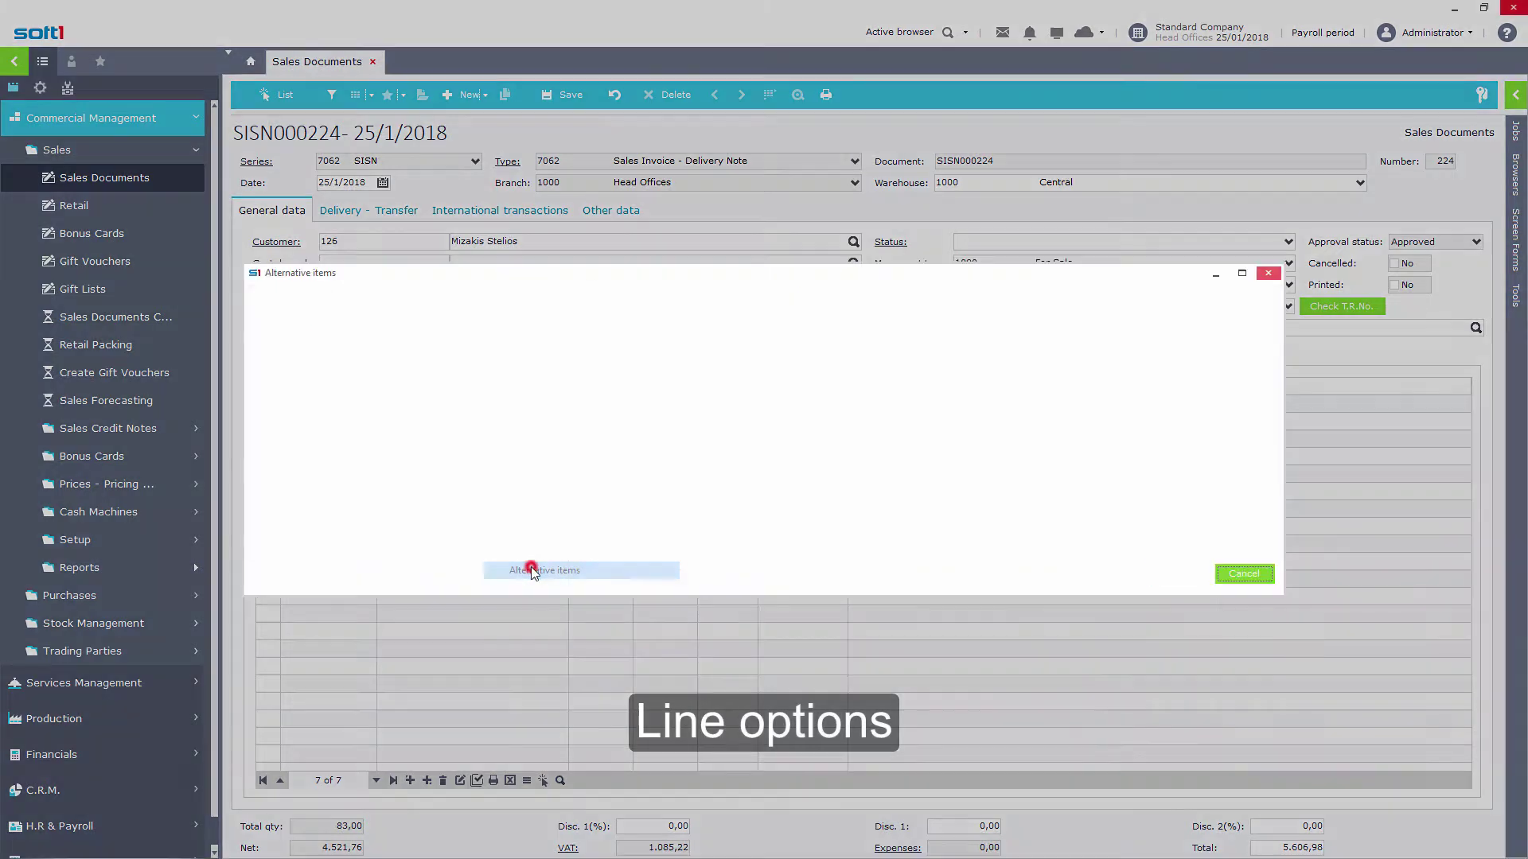
left_click(539, 330)
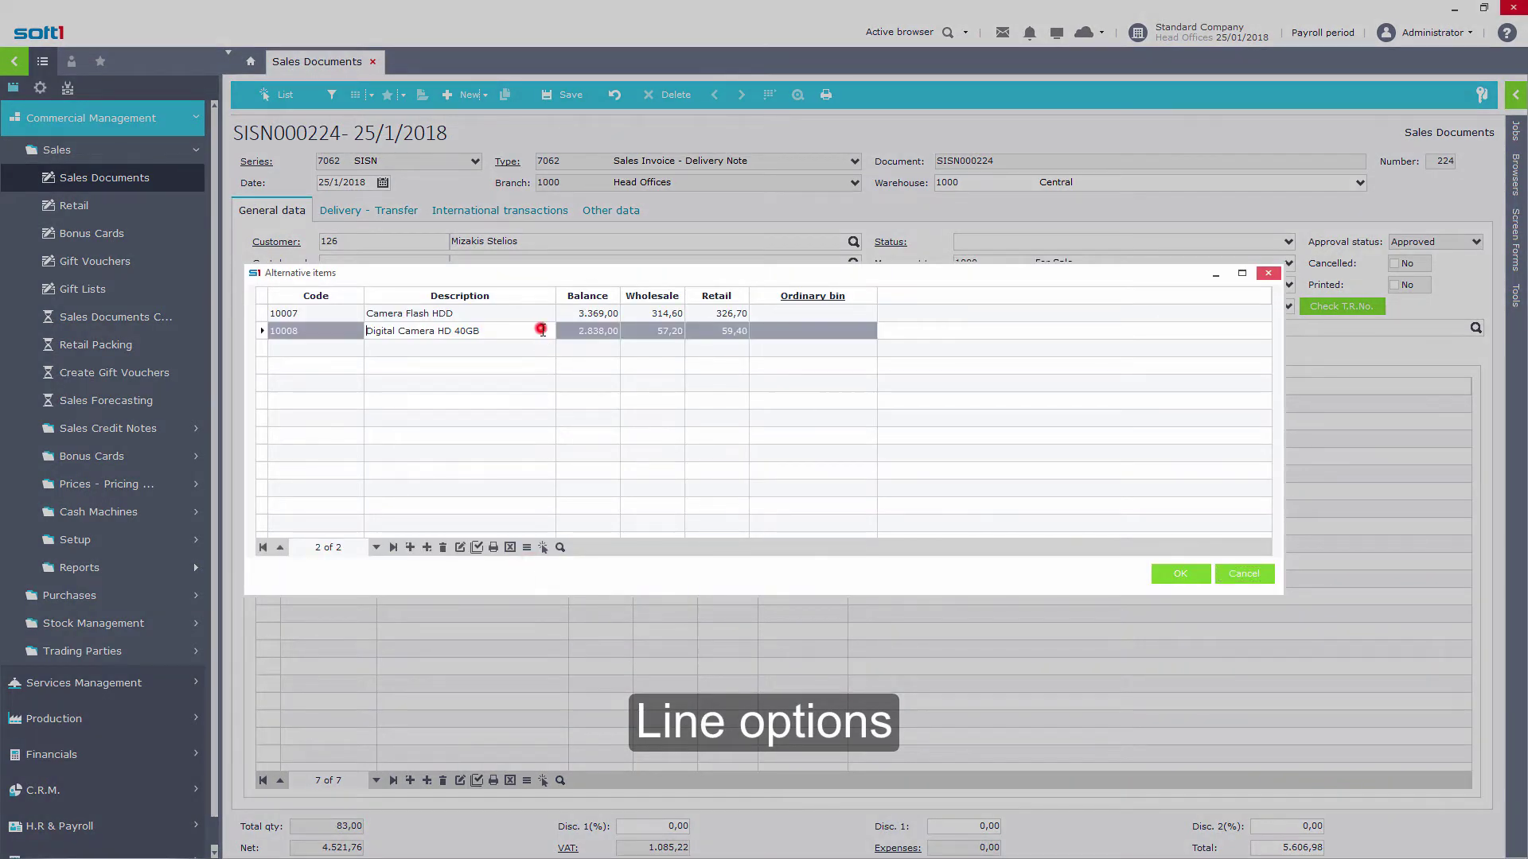
left_click(1180, 574)
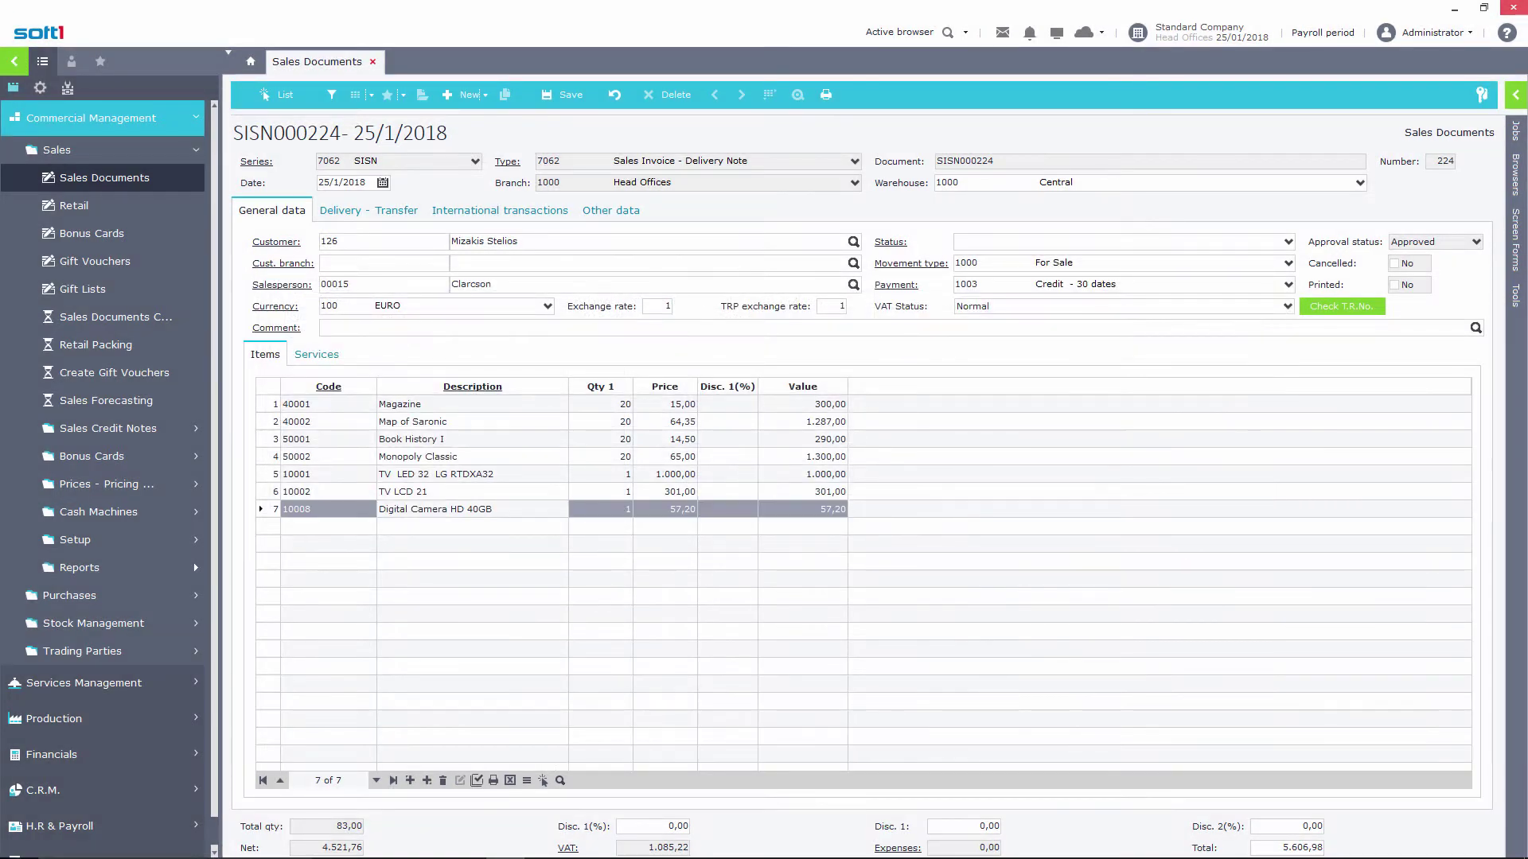
- Fit the item grid's columns to the screen and add the Comment field as a column before Qty 1
right_click(675, 386)
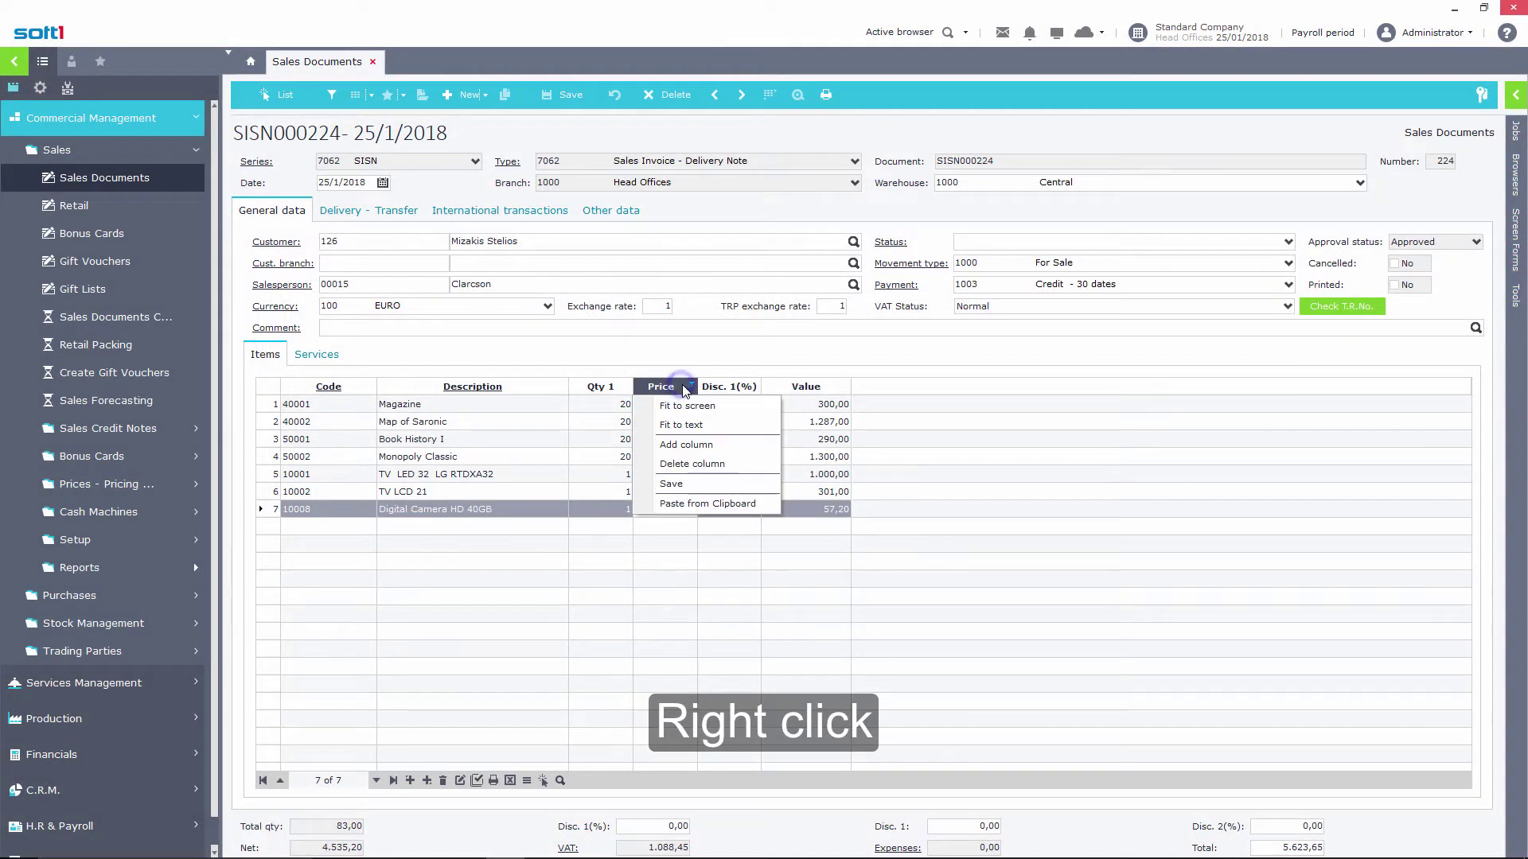
left_click(701, 407)
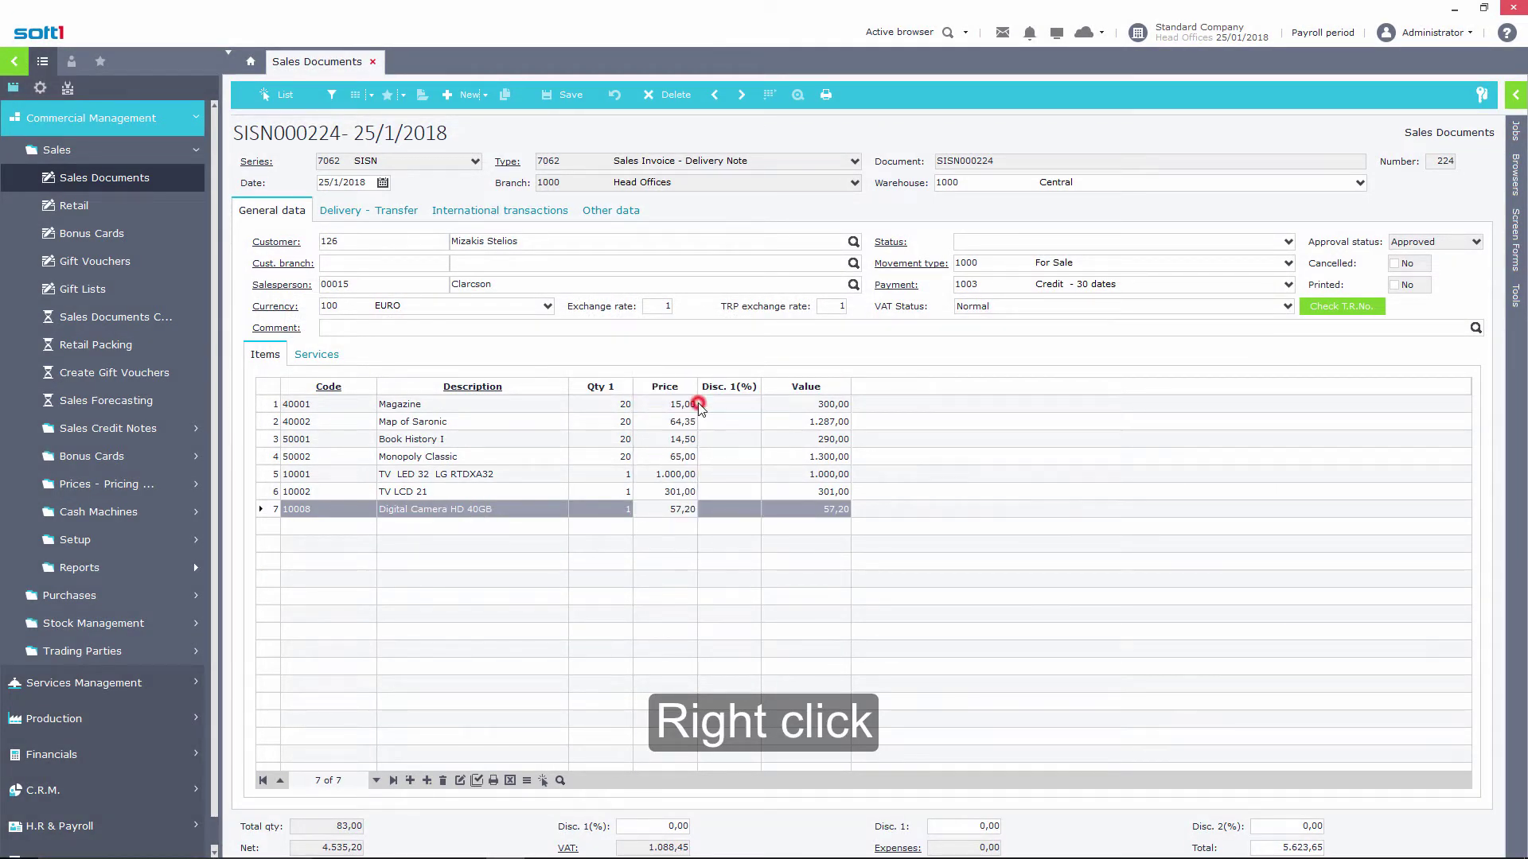
right_click(885, 390)
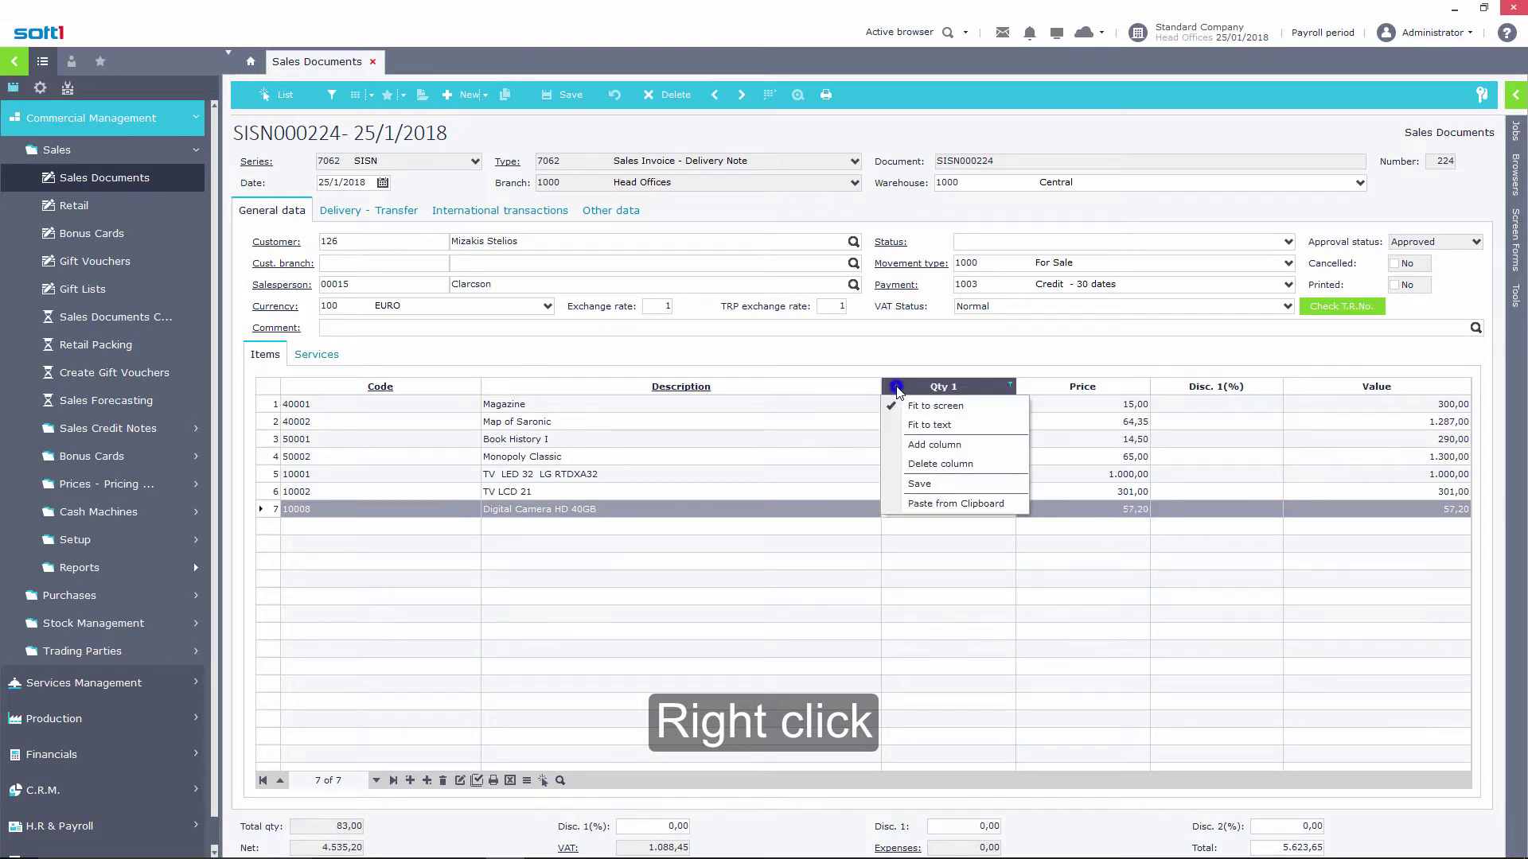
left_click(931, 445)
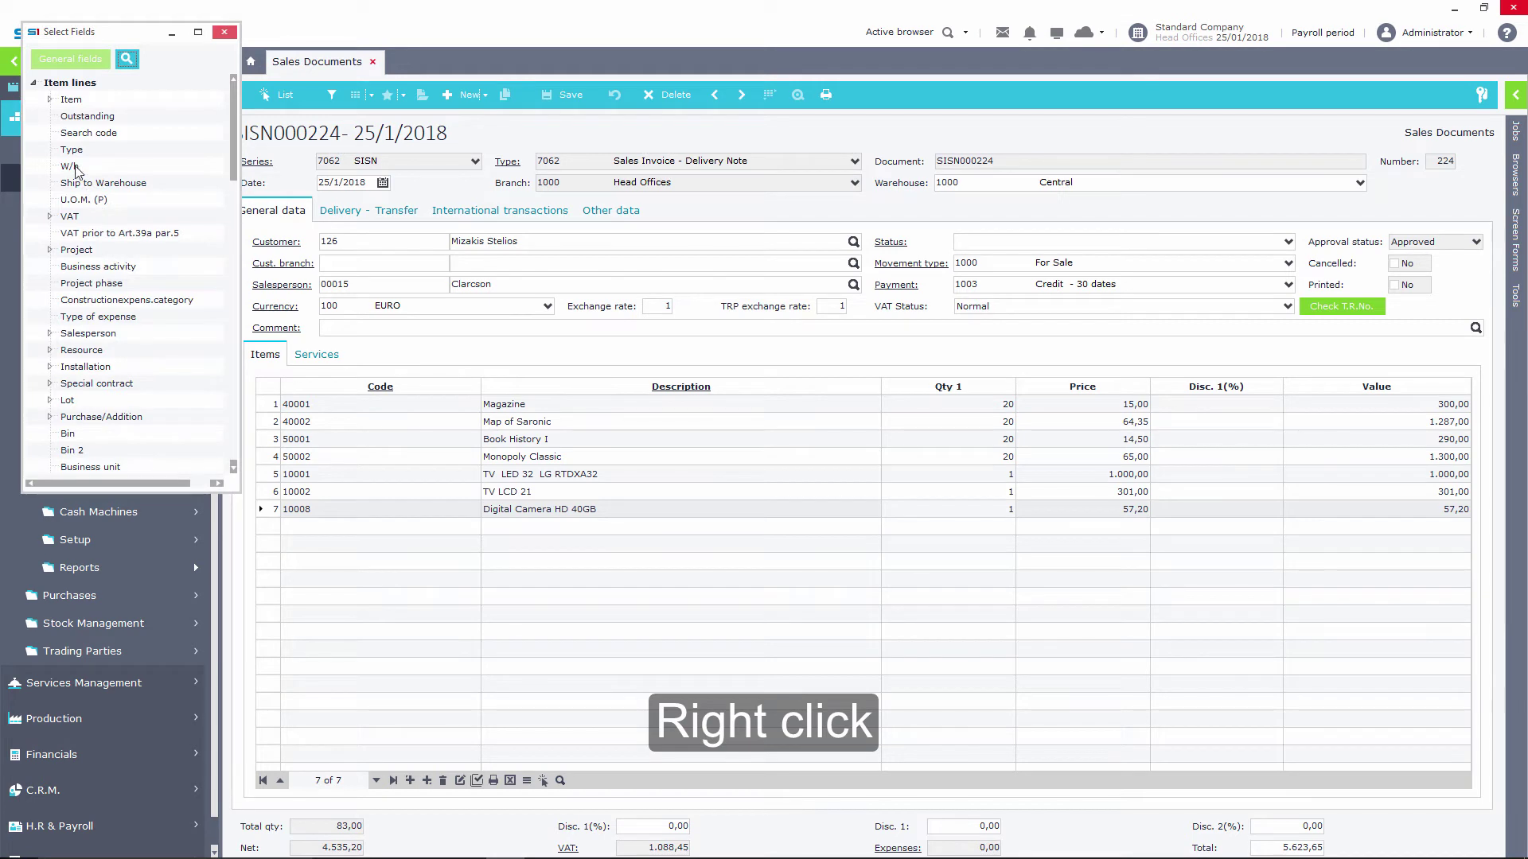
type("com")
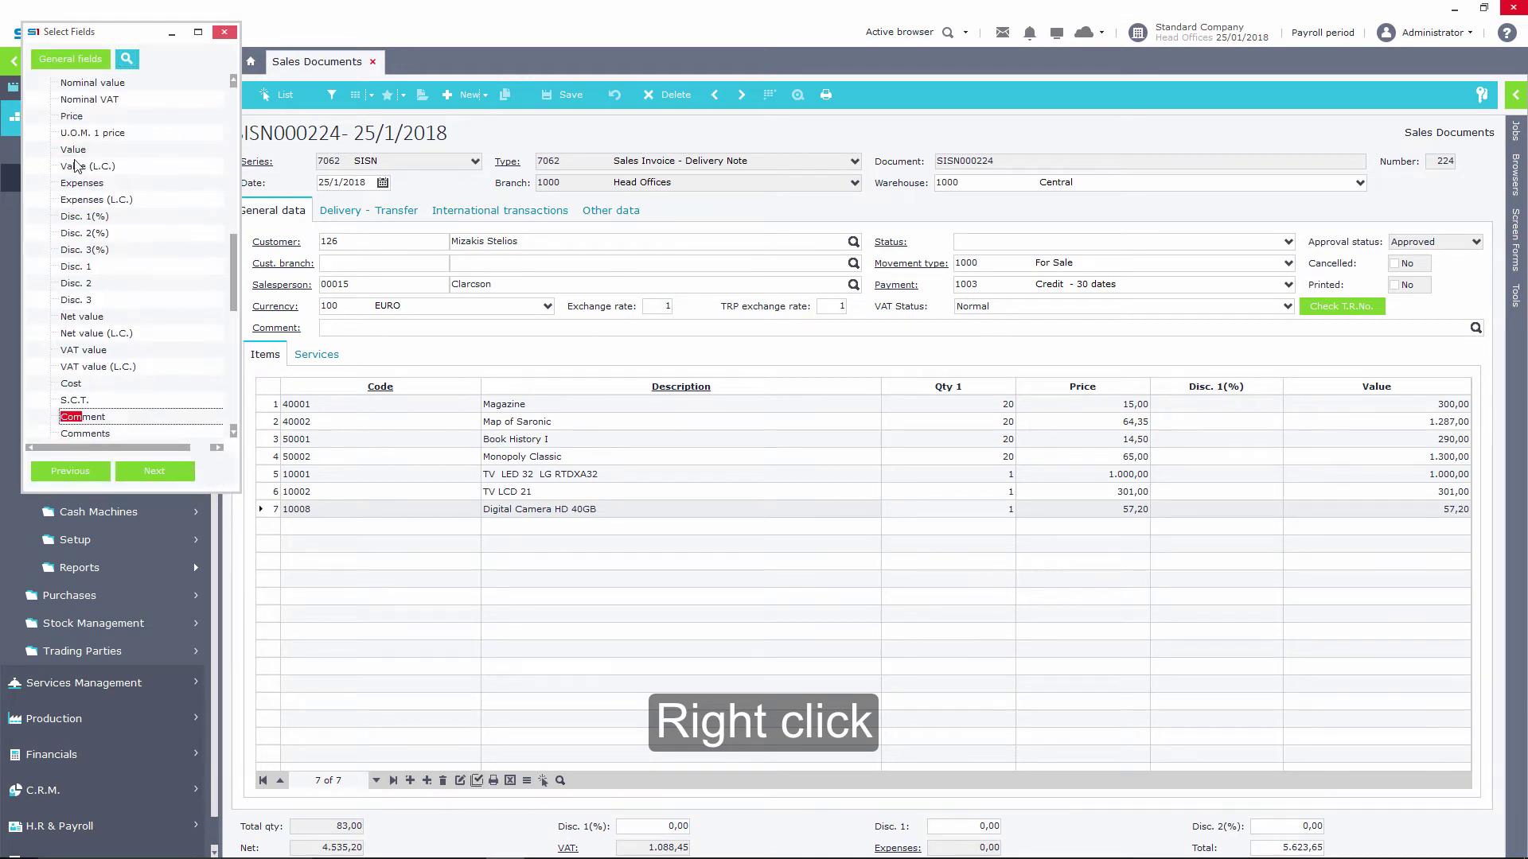
left_click_drag(101, 422, 902, 386)
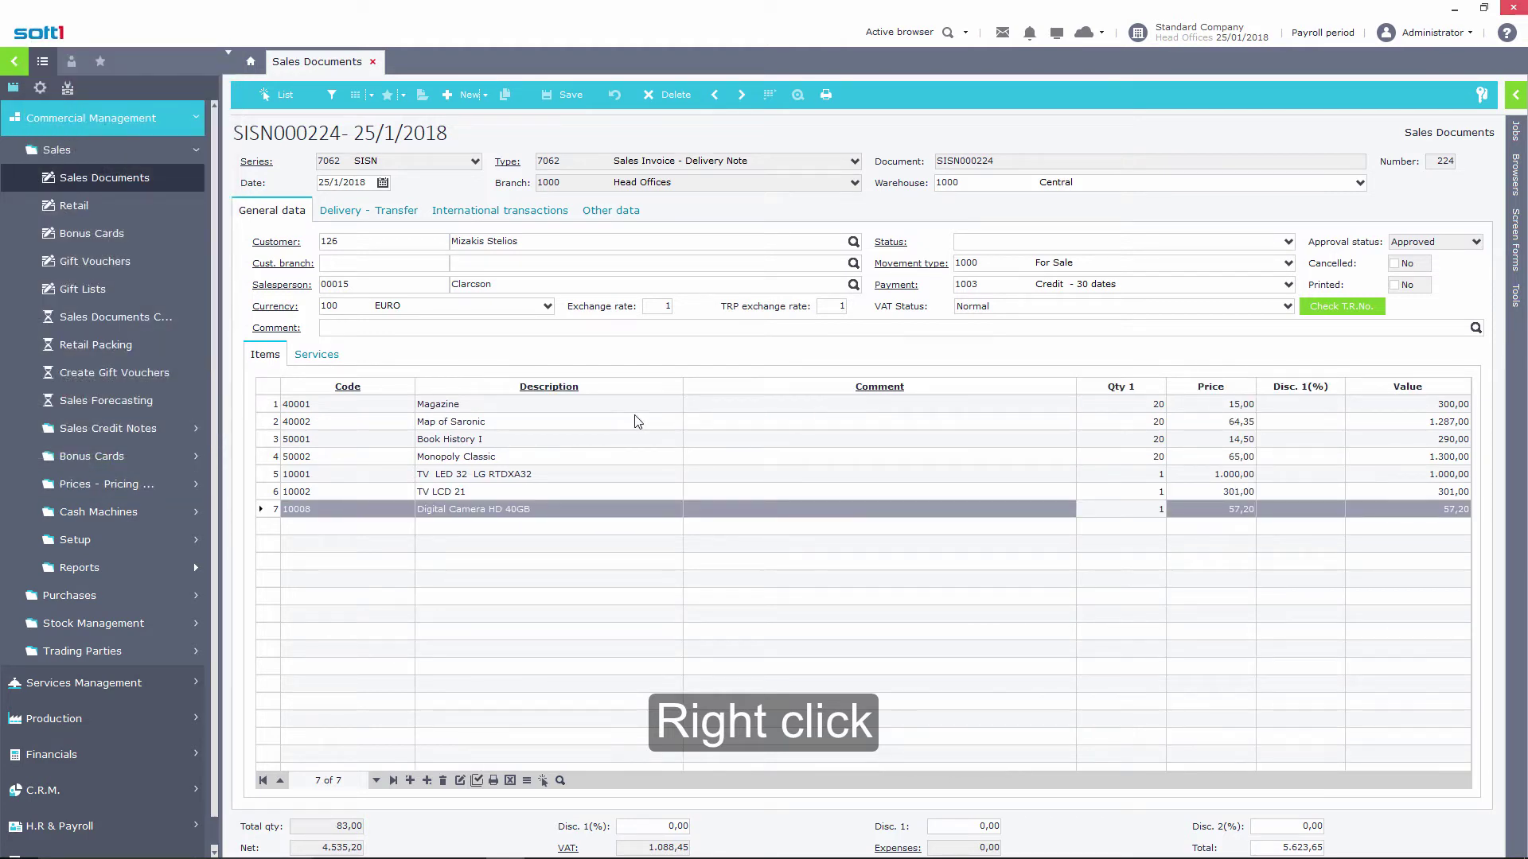
- View the financial data of the Digital Camera HD 40GB item and return to the document
right_click(555, 389)
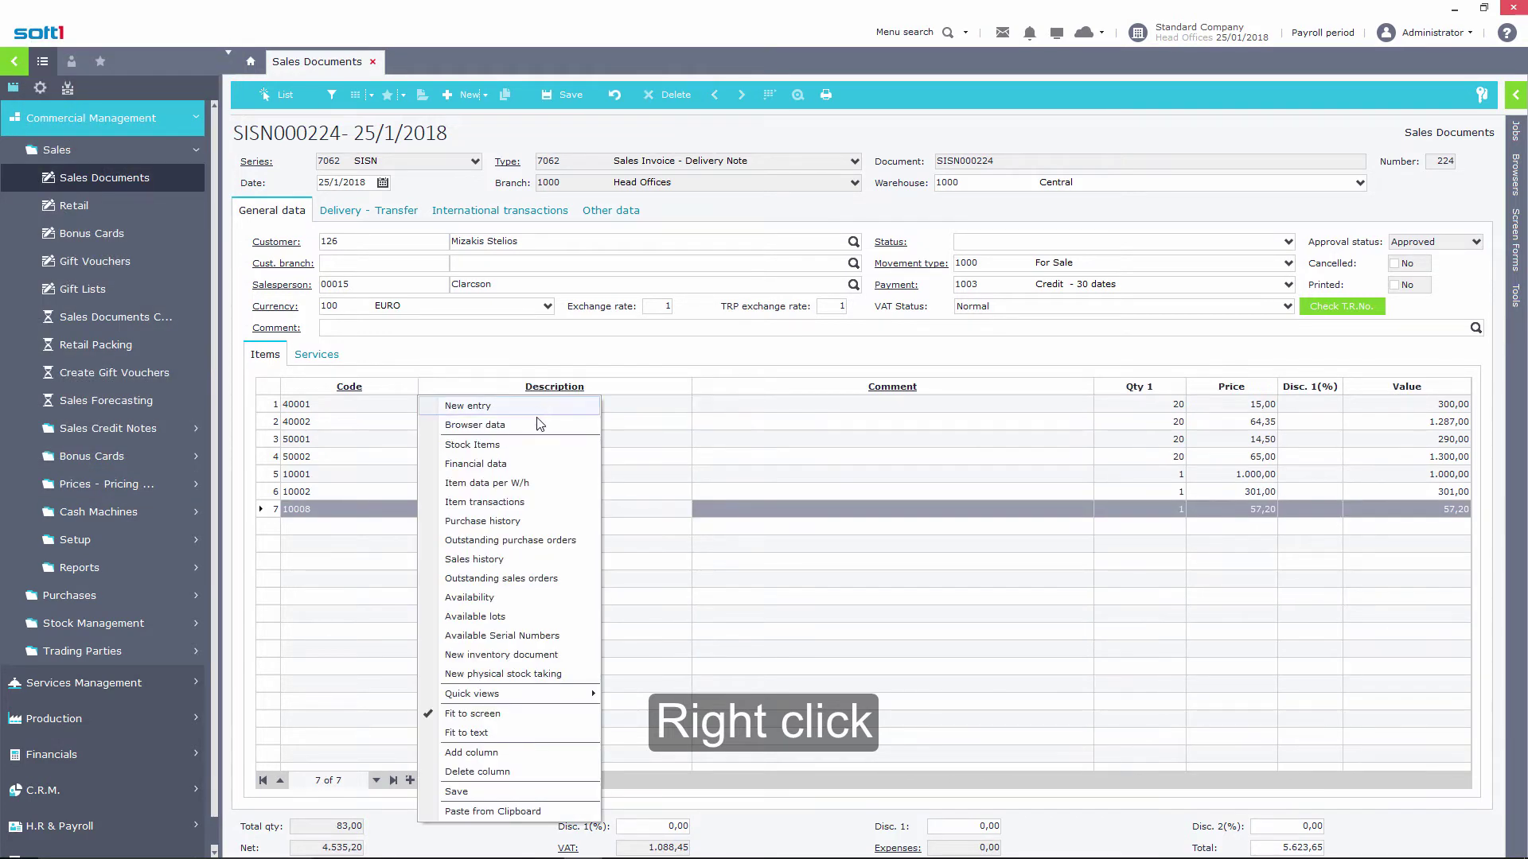
left_click(532, 464)
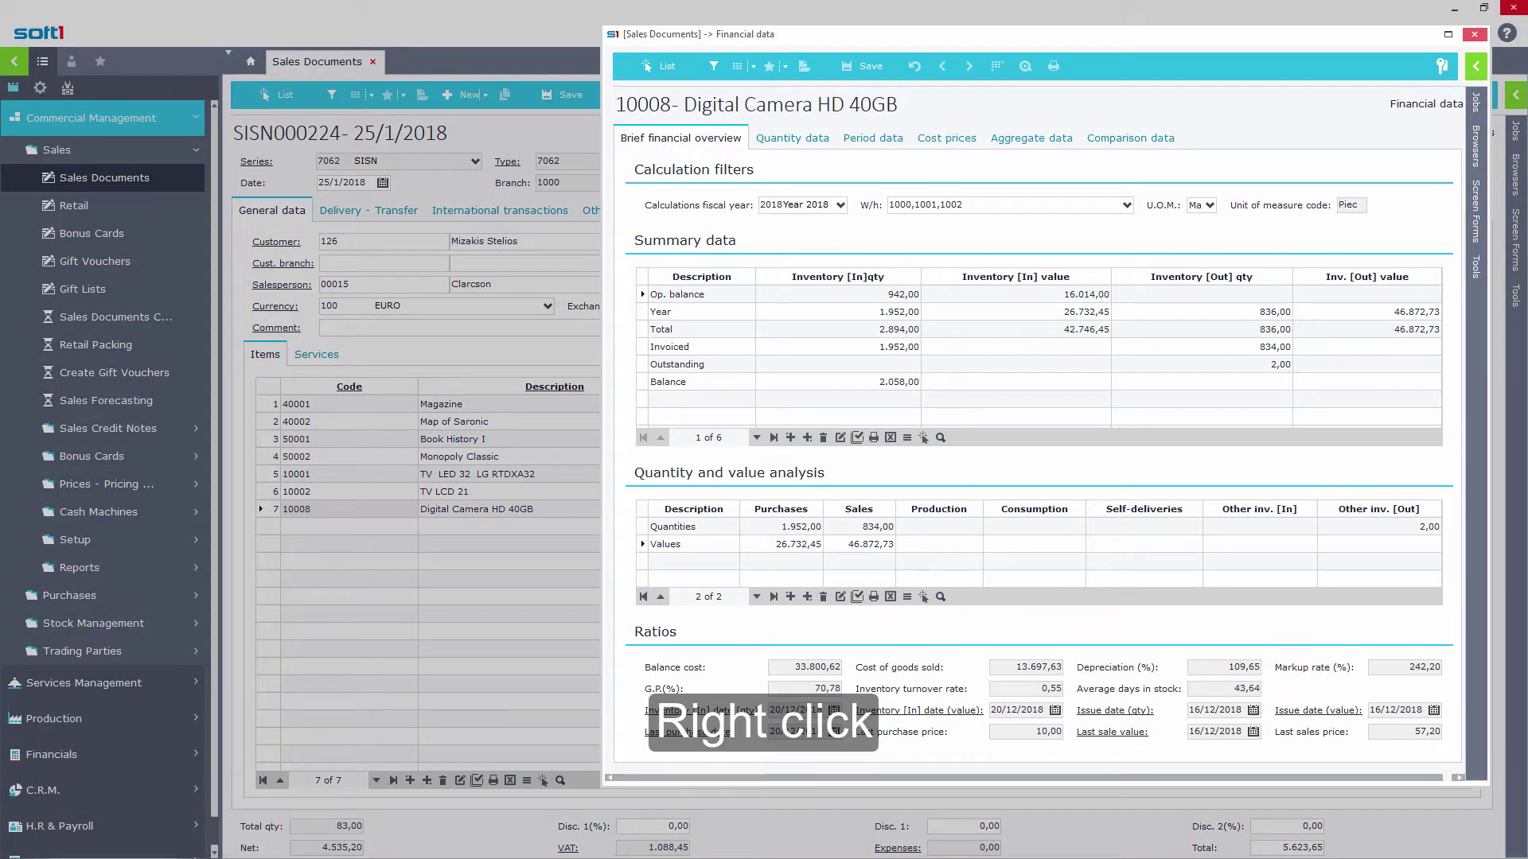
key("Escape")
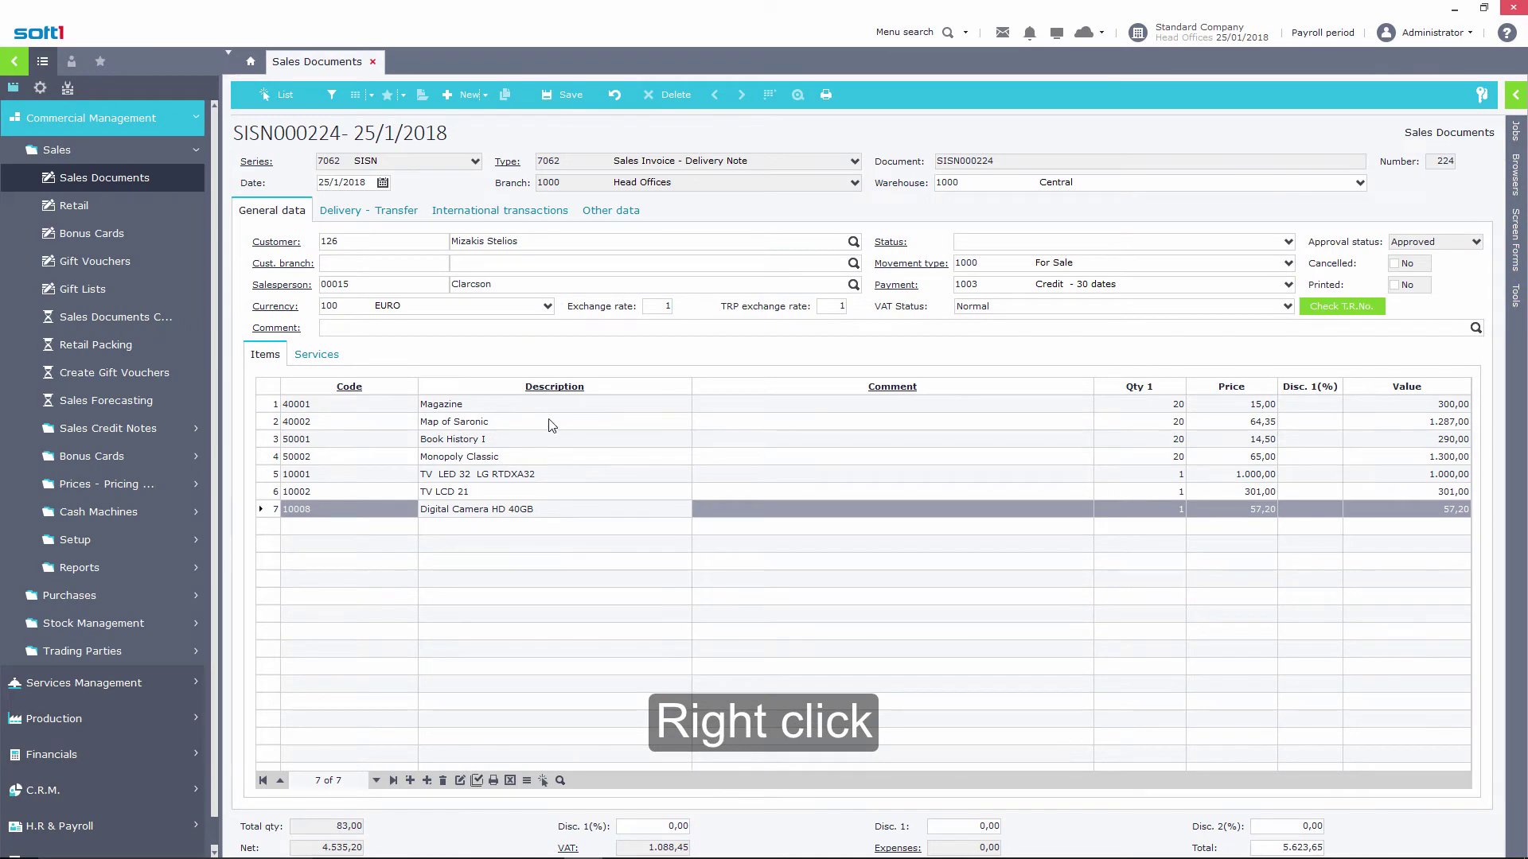
- Import items 10006 Flash Full HD Camcorder and 10009 Home cinema 1000 Watt from the custom Items browser, starting at line 7
right_click(558, 392)
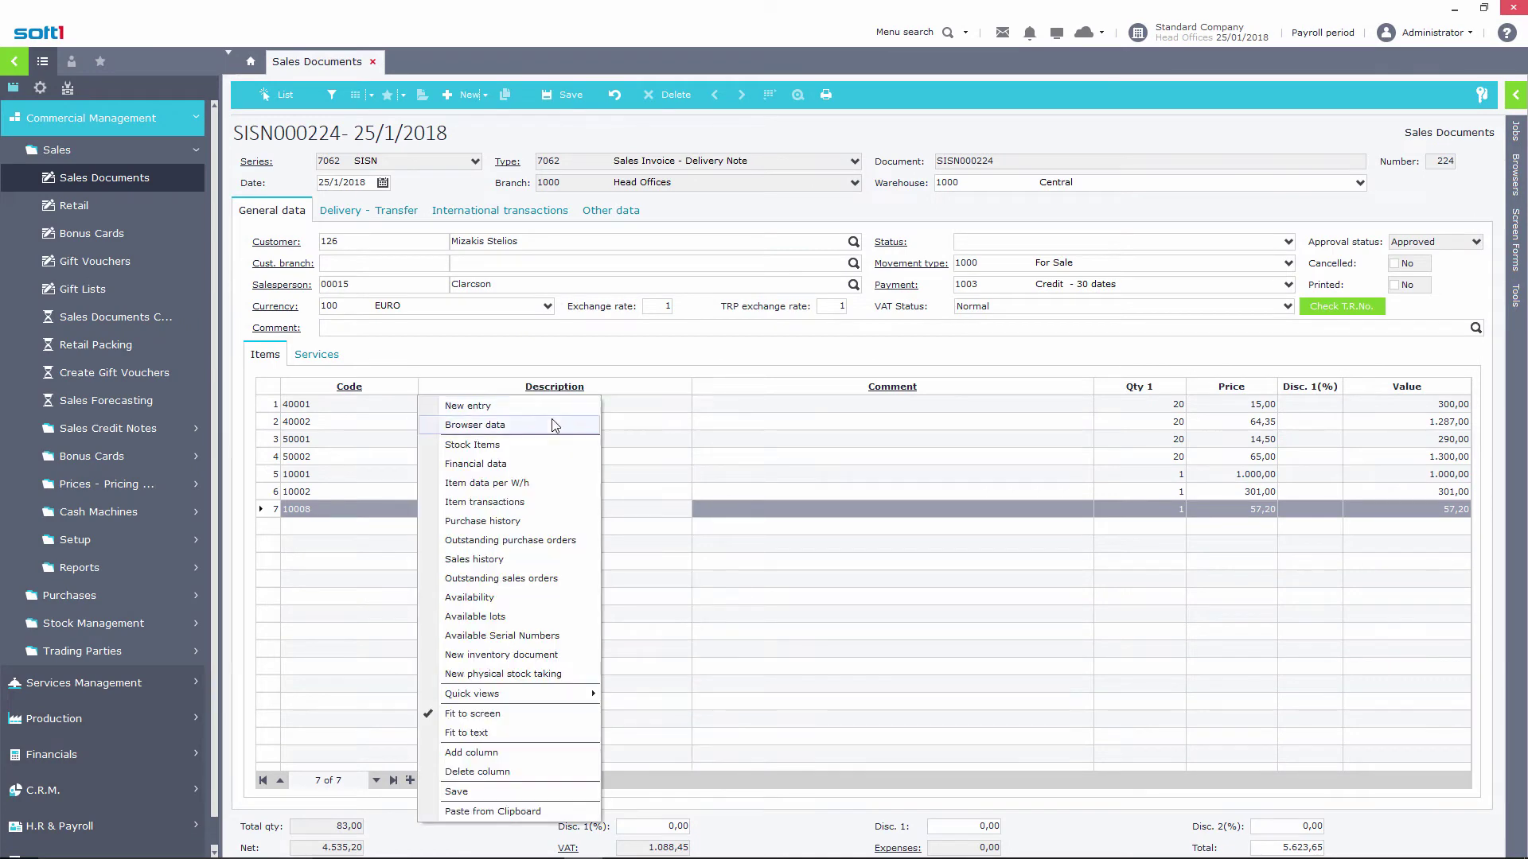
left_click(518, 425)
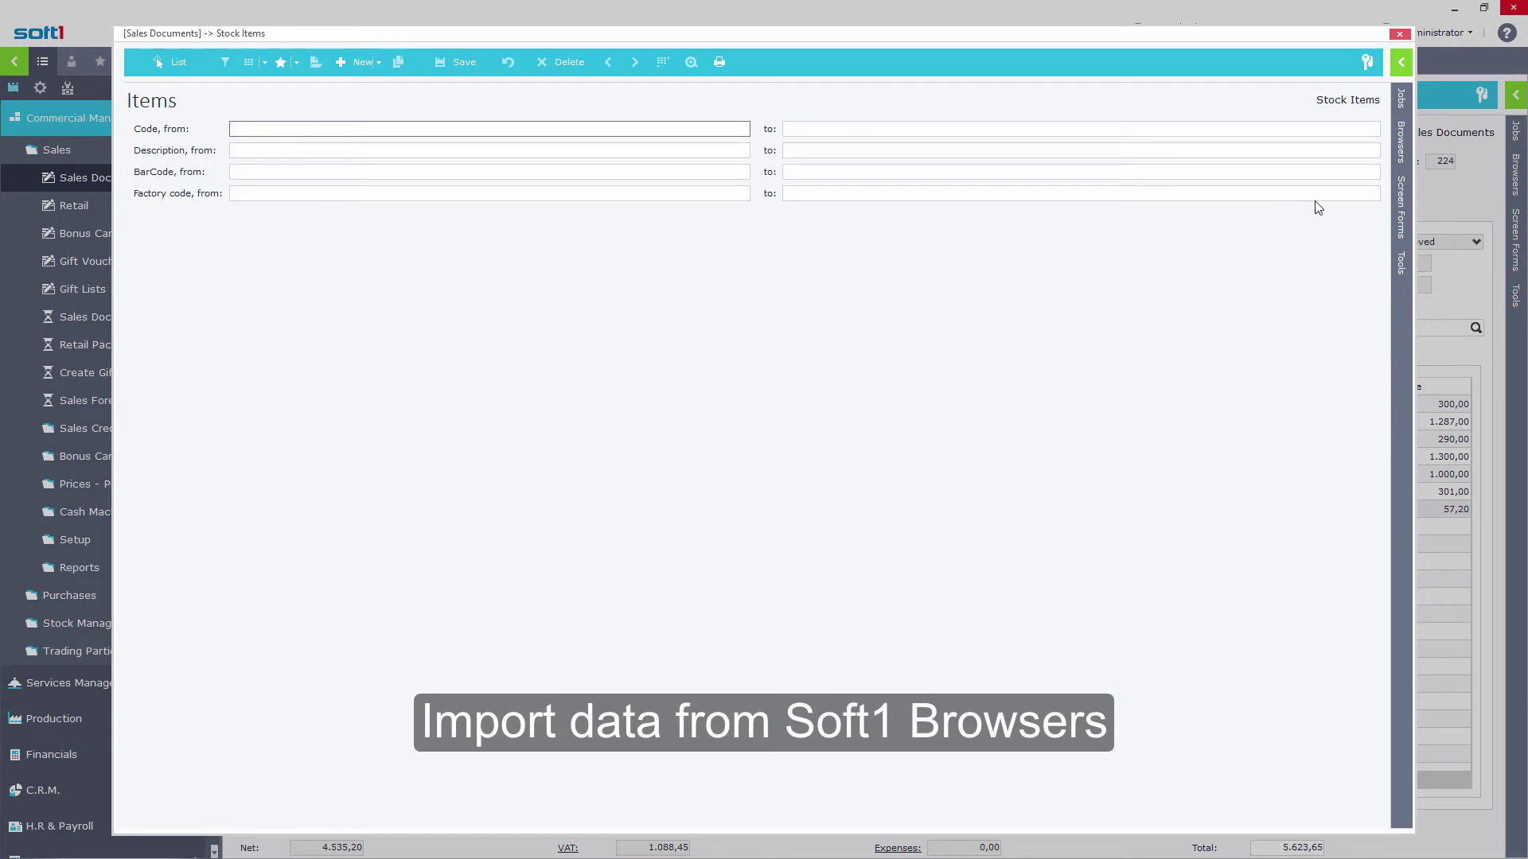
left_click(1402, 151)
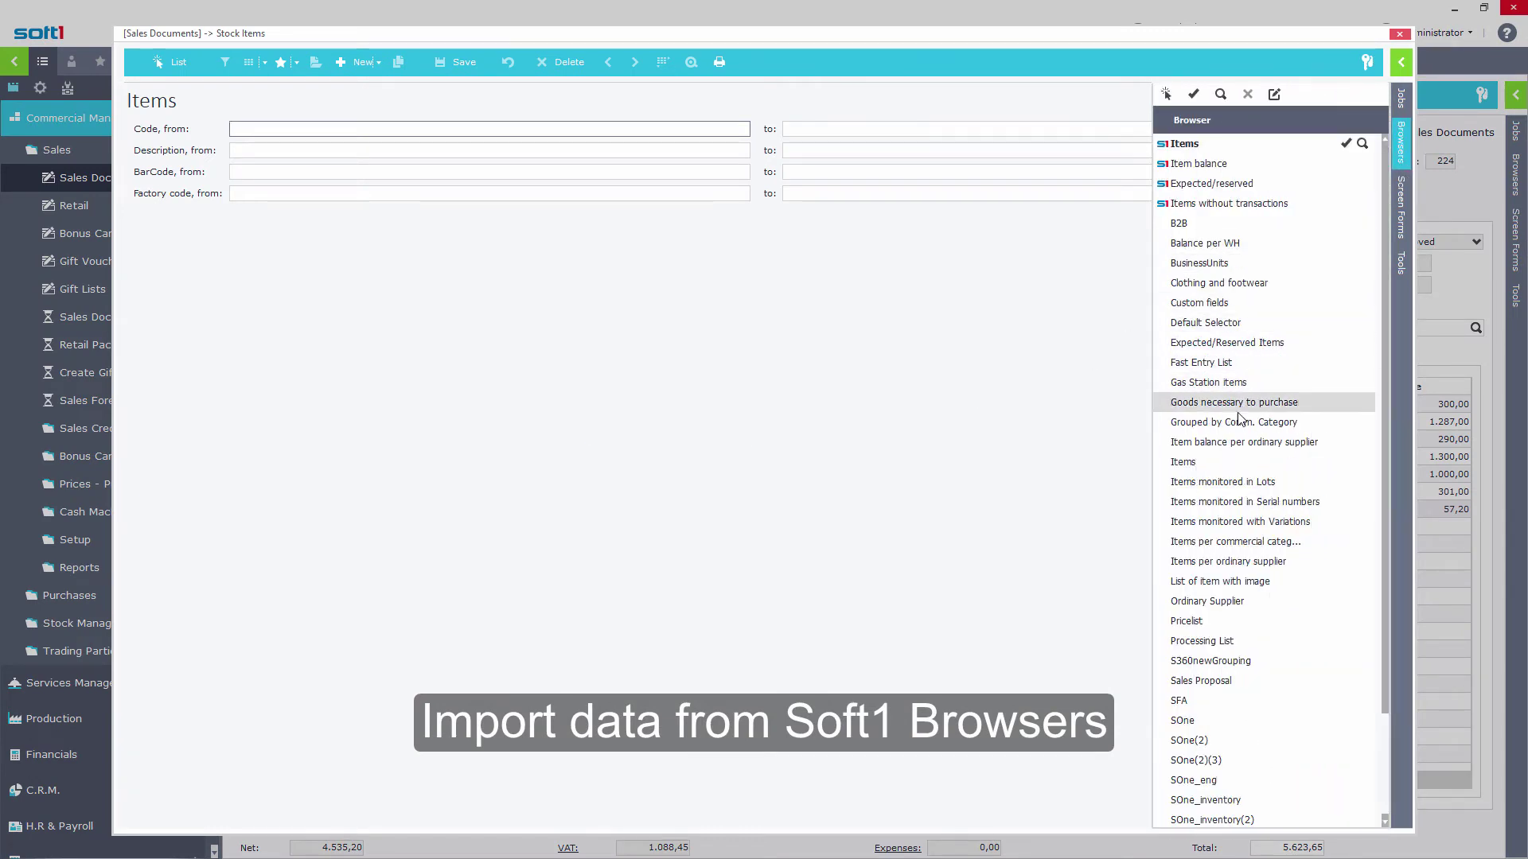
left_click(1196, 462)
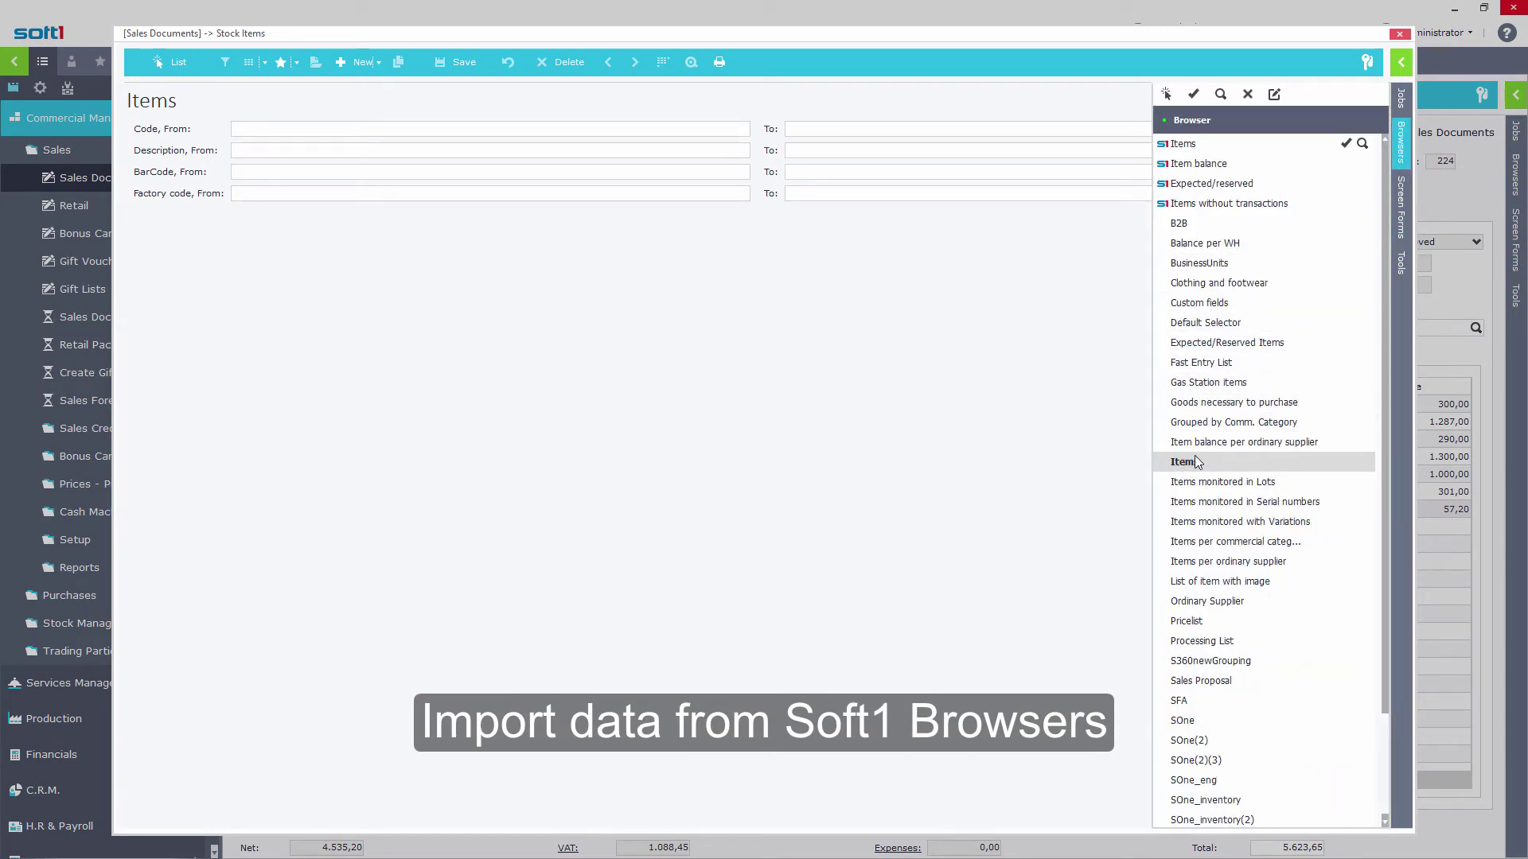
left_click(172, 62)
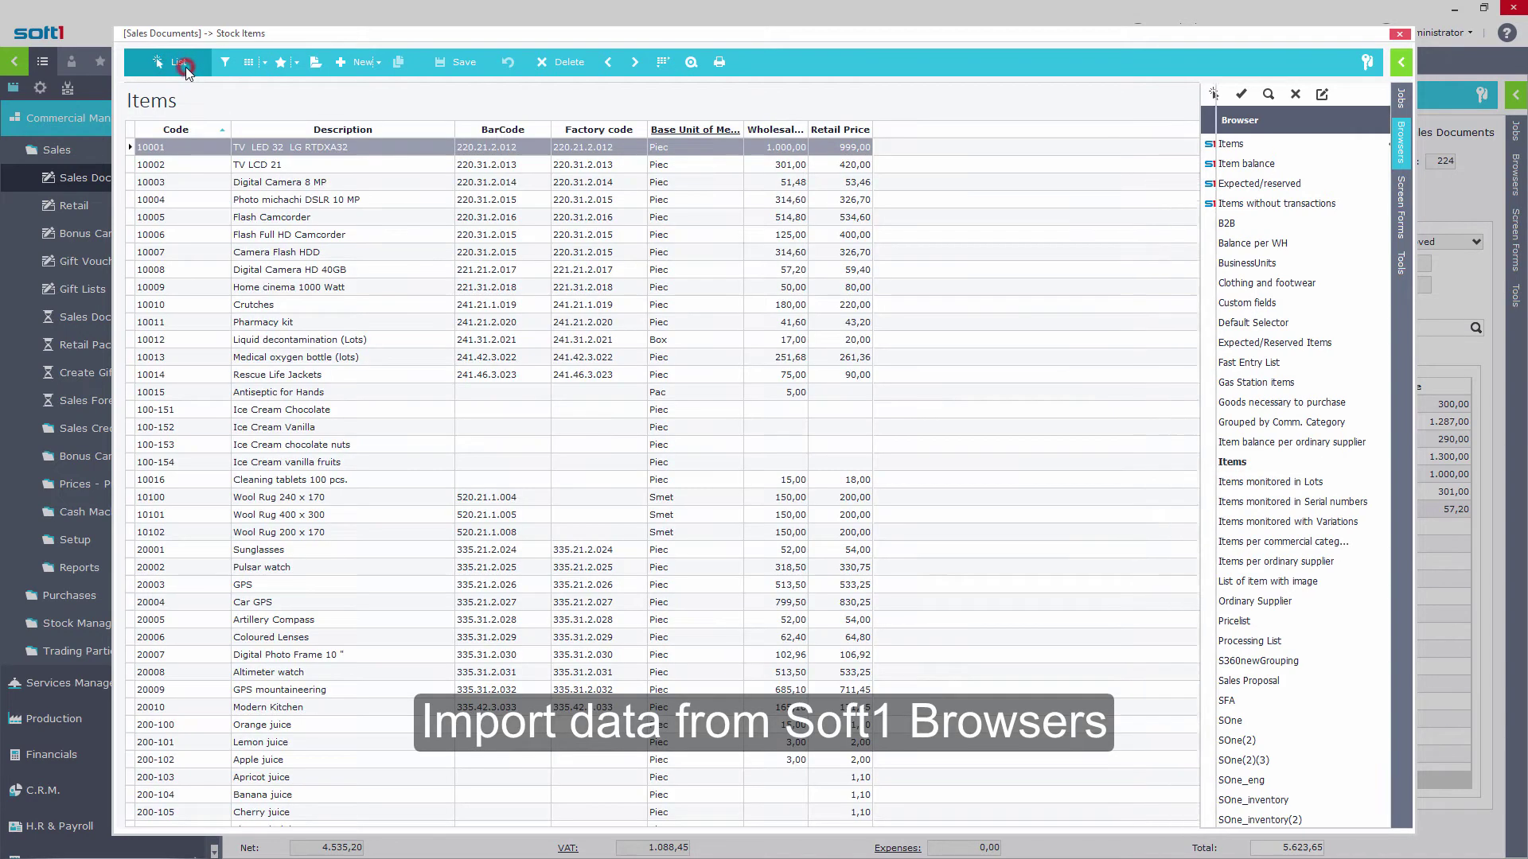
left_click(304, 239)
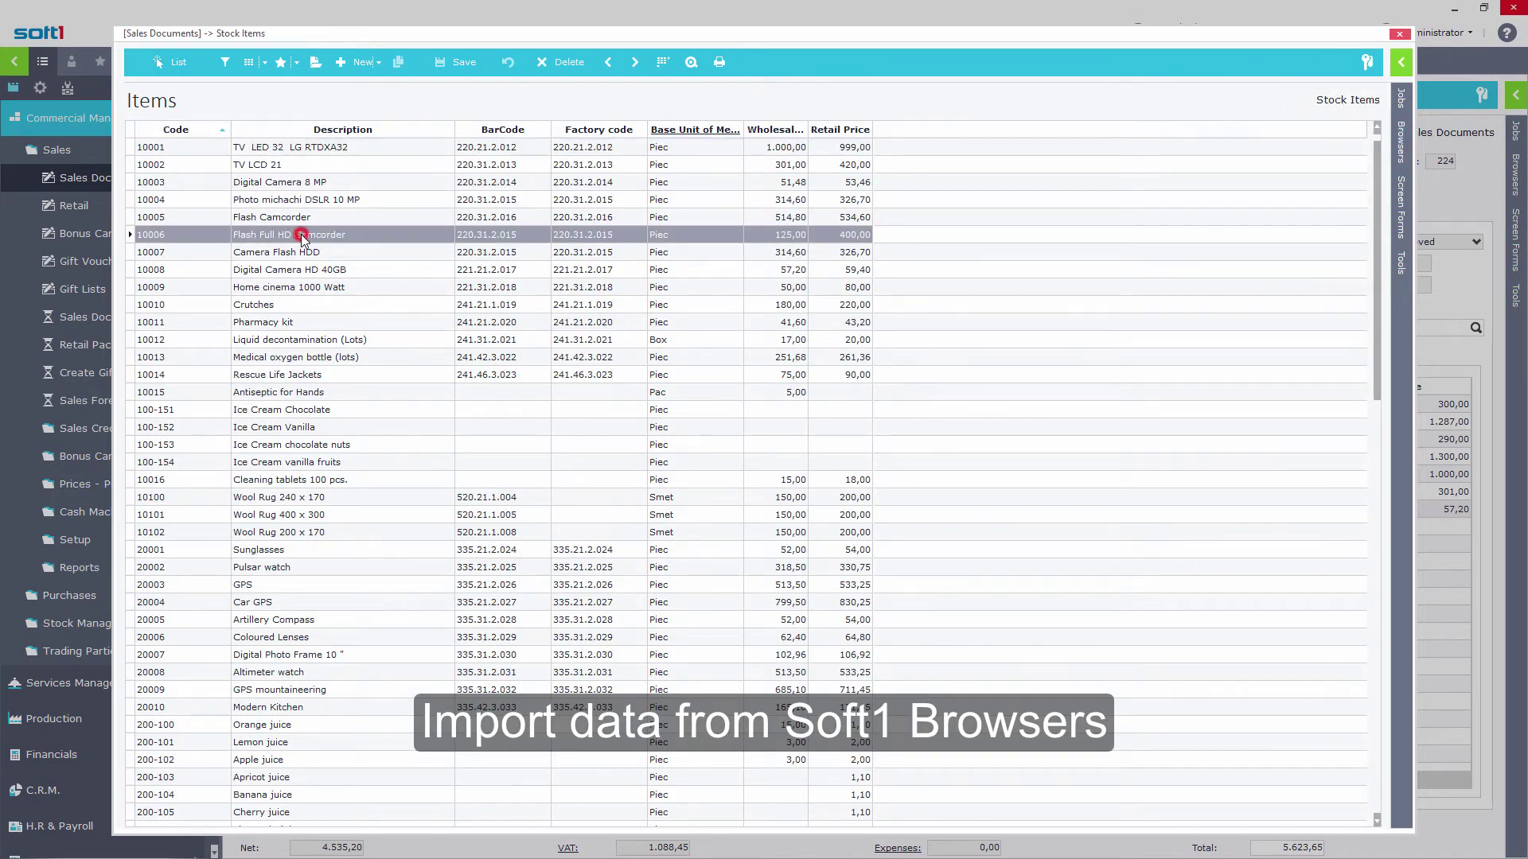
left_click(328, 288, "ctrl")
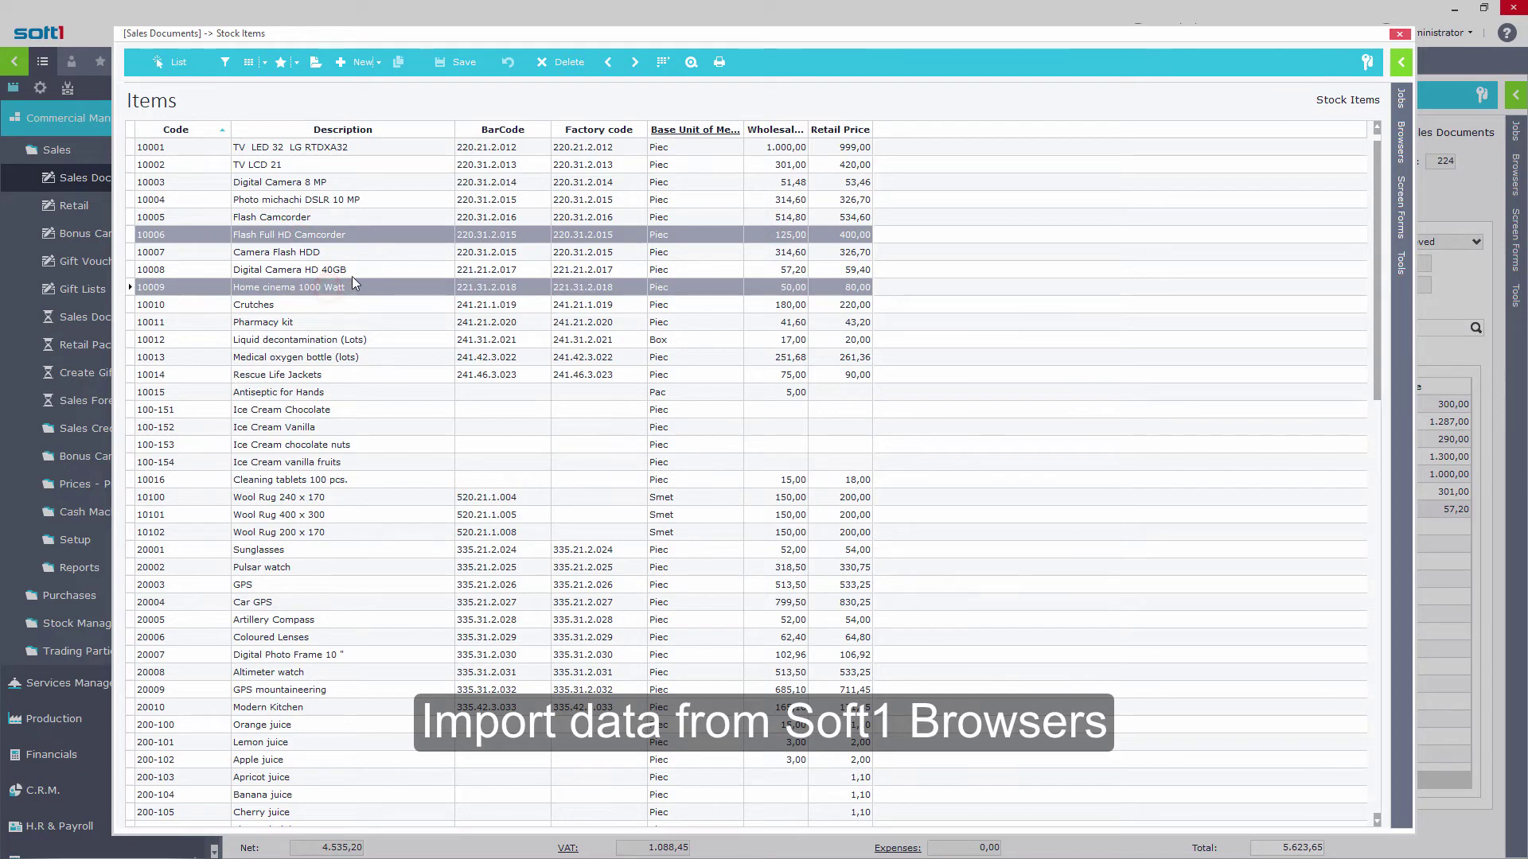
key("Return")
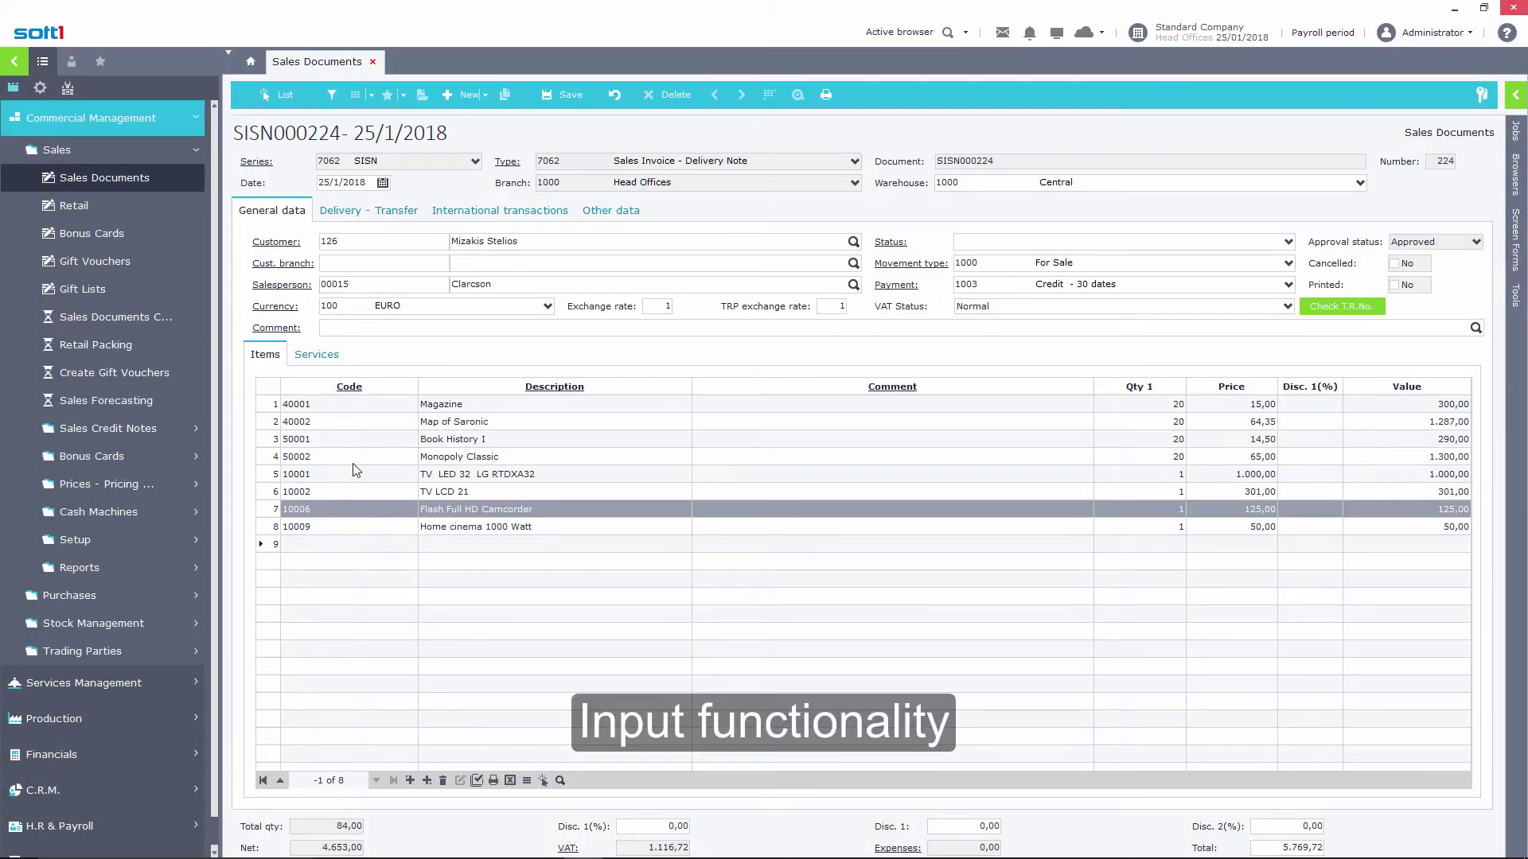
- In the item selector of line 9, enable quantity input and enter 5 for items 10001, 10002 and 10003
left_click(400, 546)
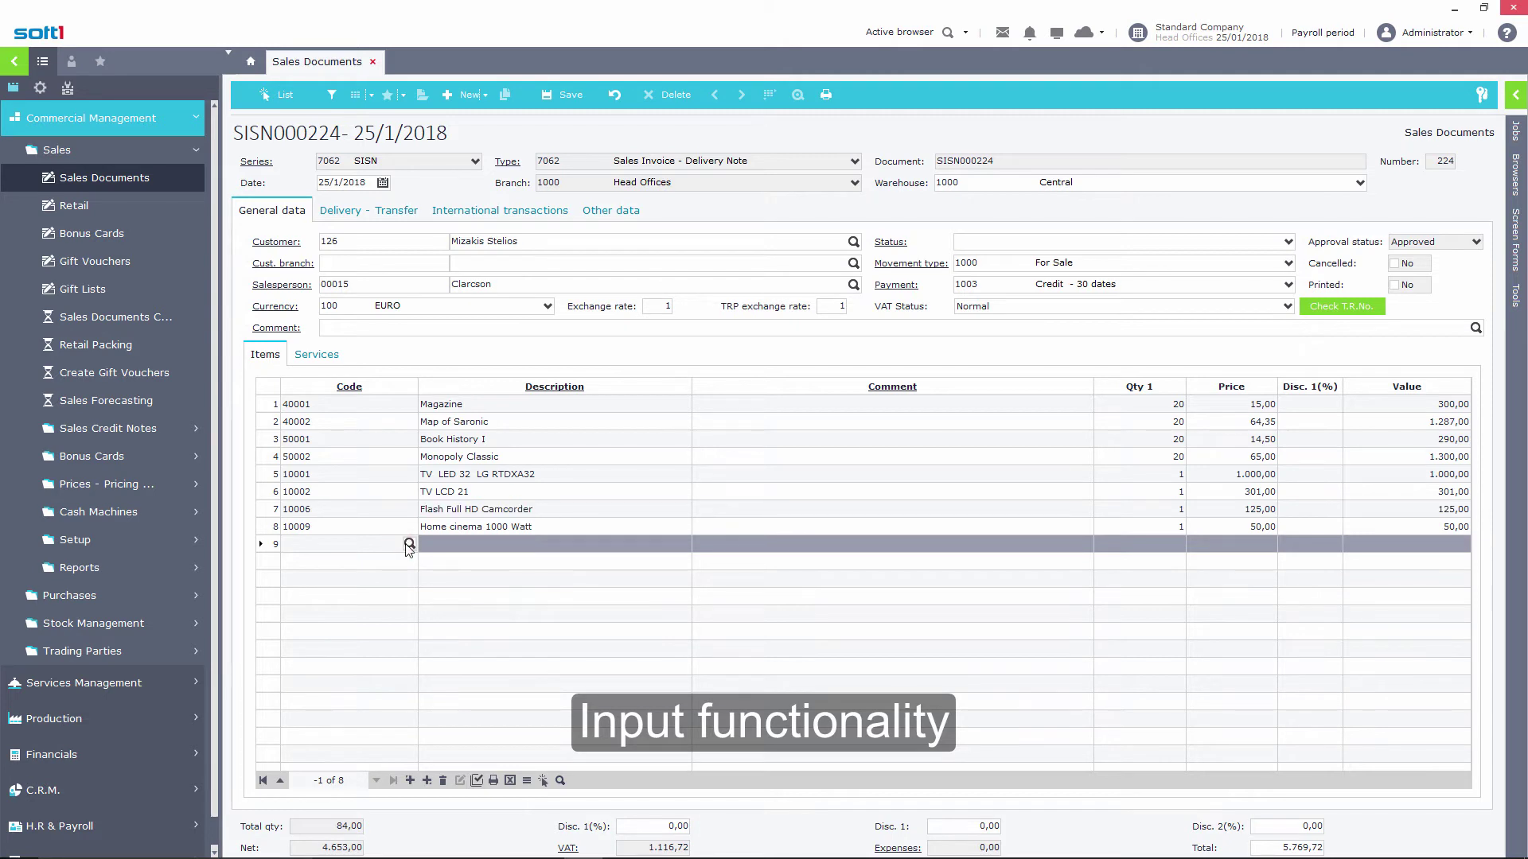
left_click(408, 544)
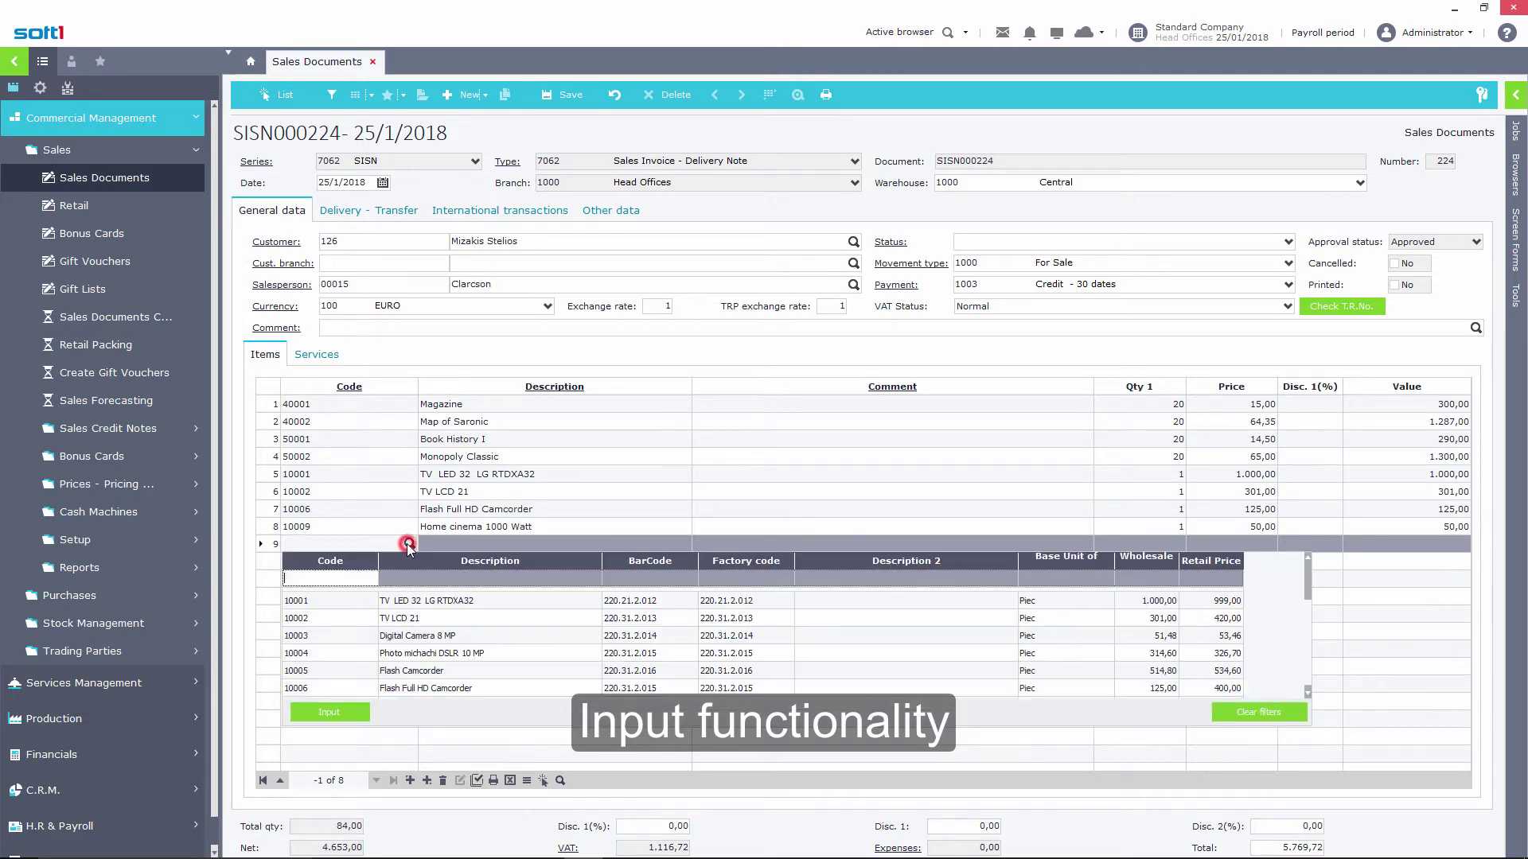
left_click(335, 712)
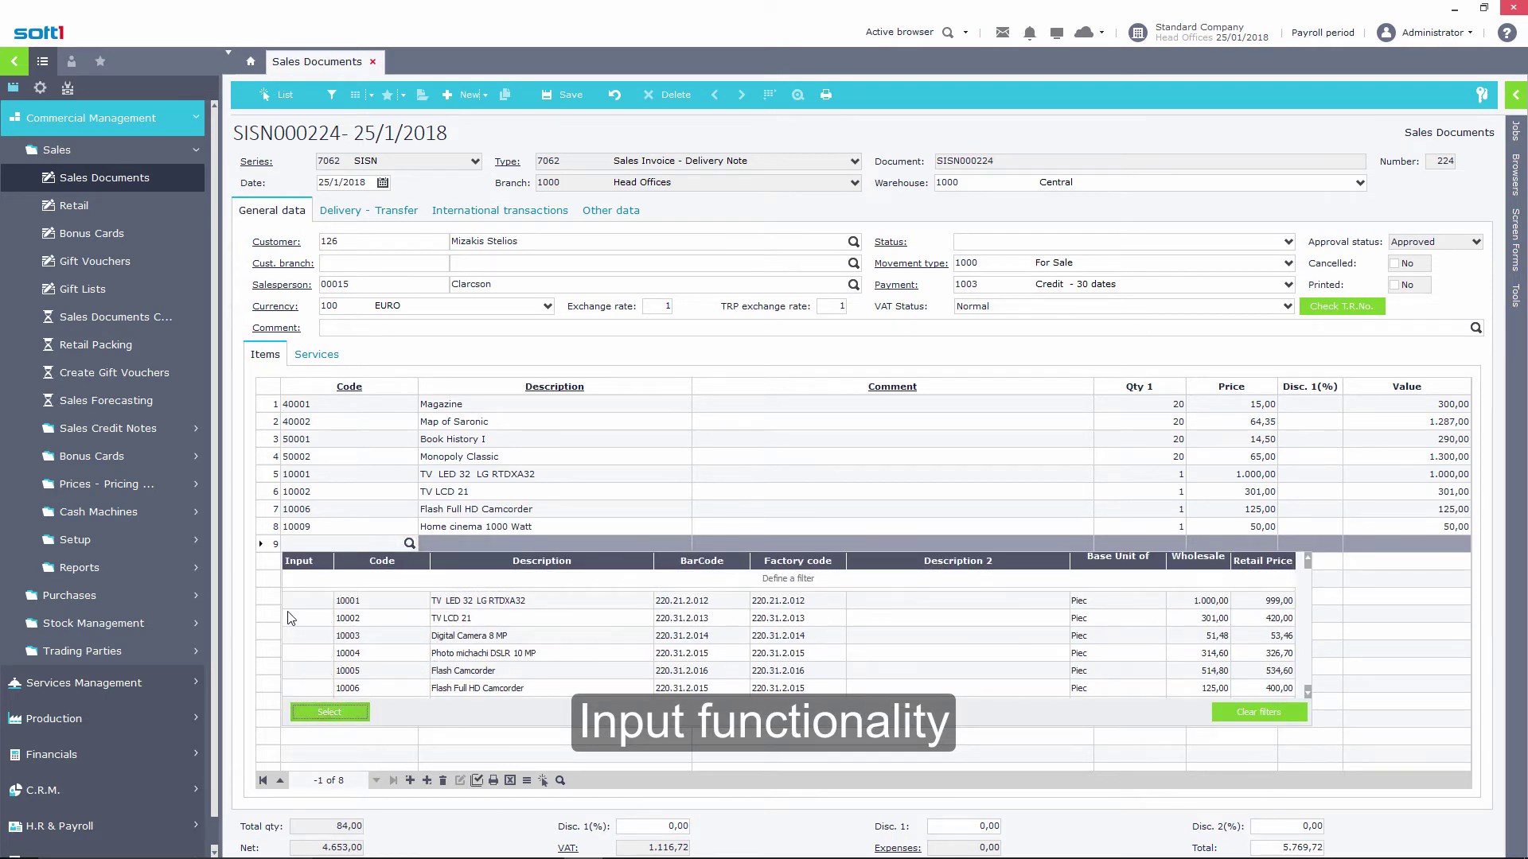
left_click(291, 602)
type("5")
key("Down")
type("5")
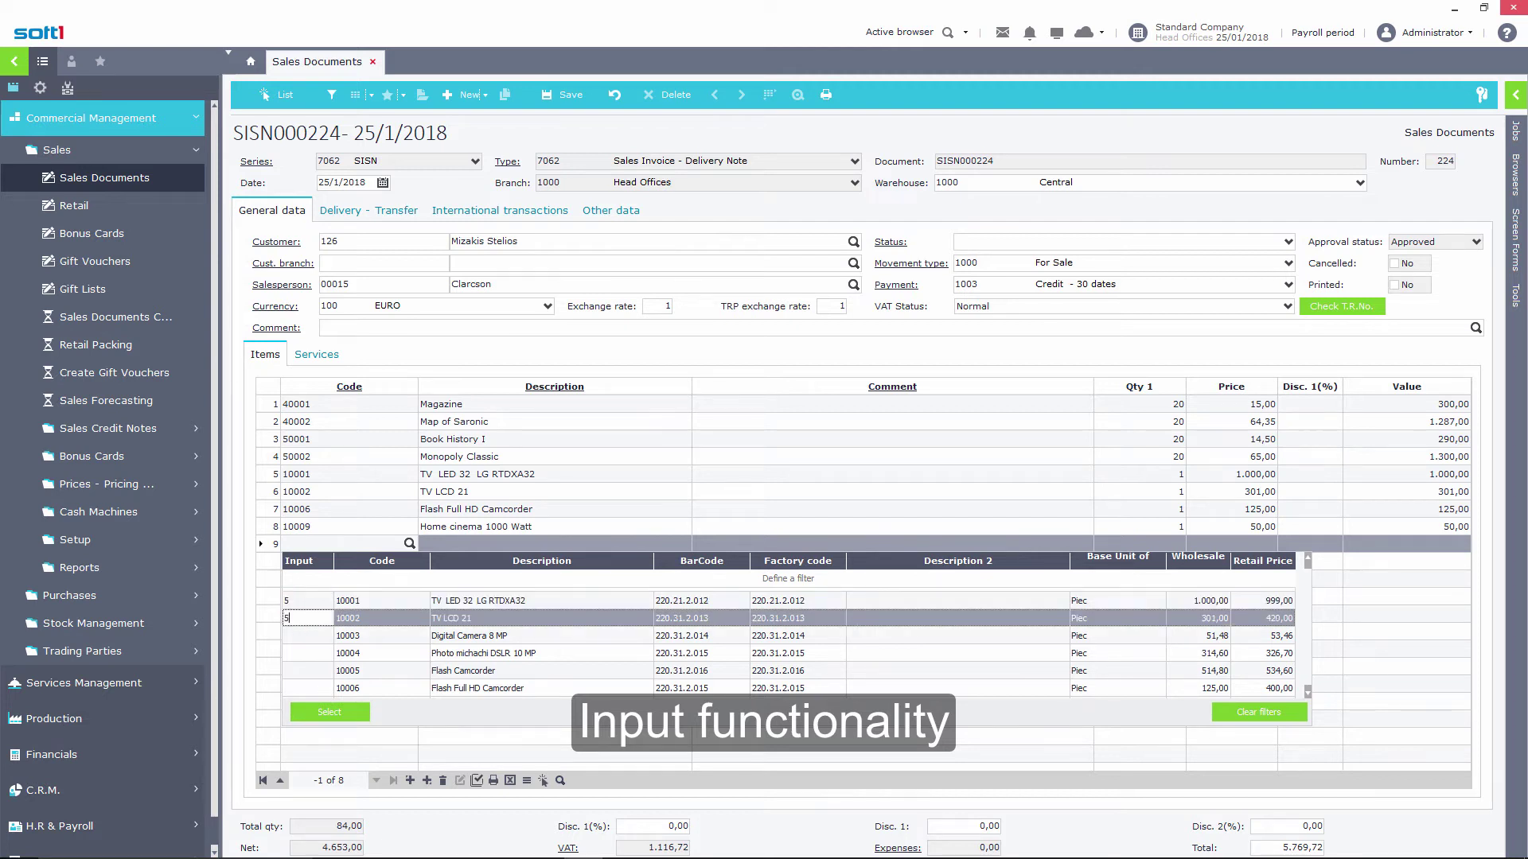
key("Down")
type("5")
- Filter the item selector's descriptions by GP, enter quantity 5 for GPS, and insert all items with quantities into the document
left_click(450, 581)
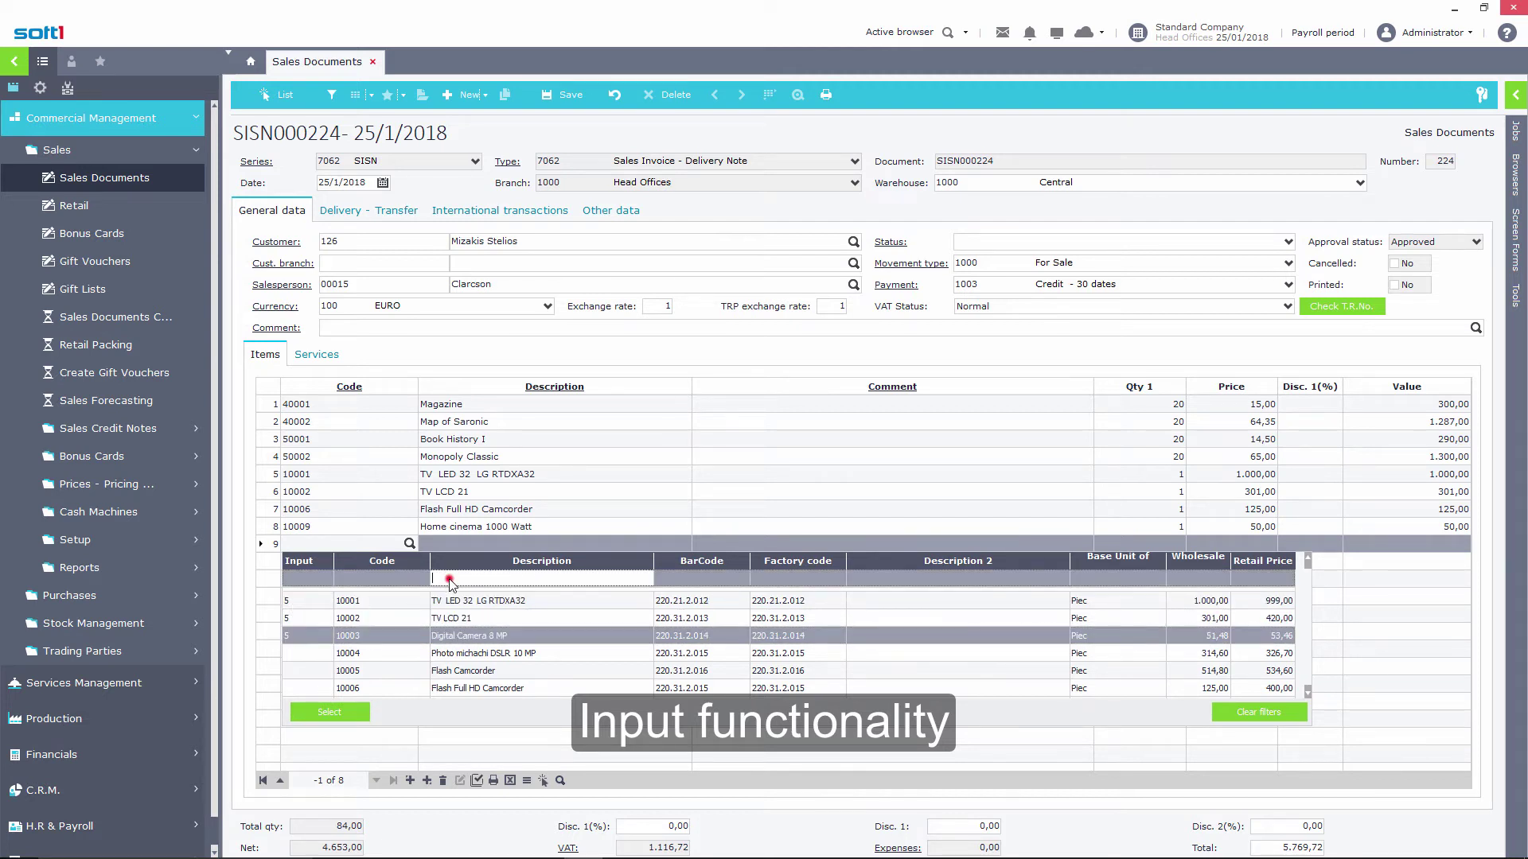
type("GP")
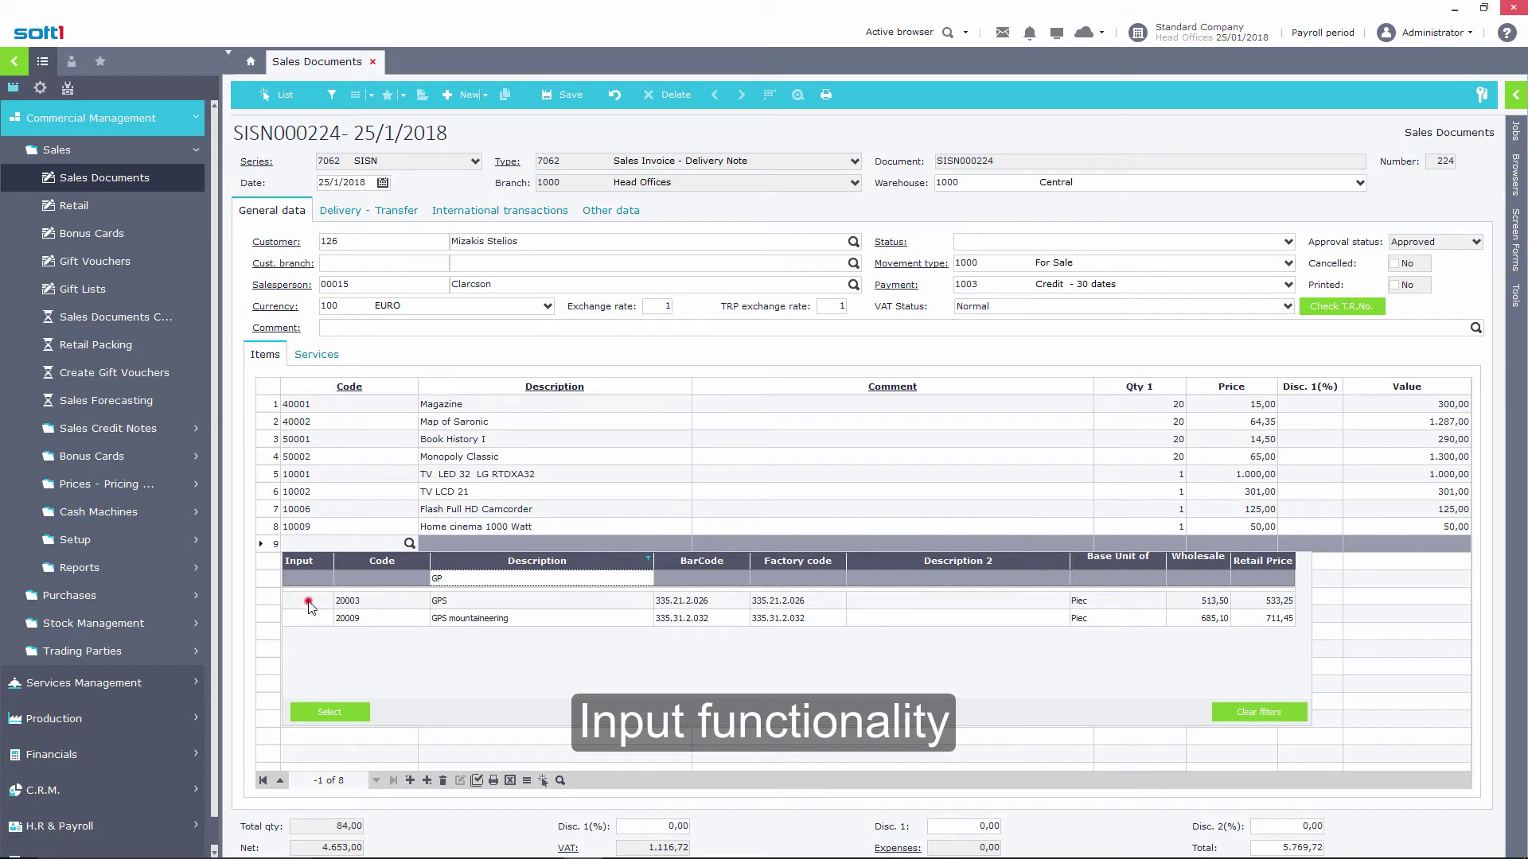
left_click(308, 602)
type("5")
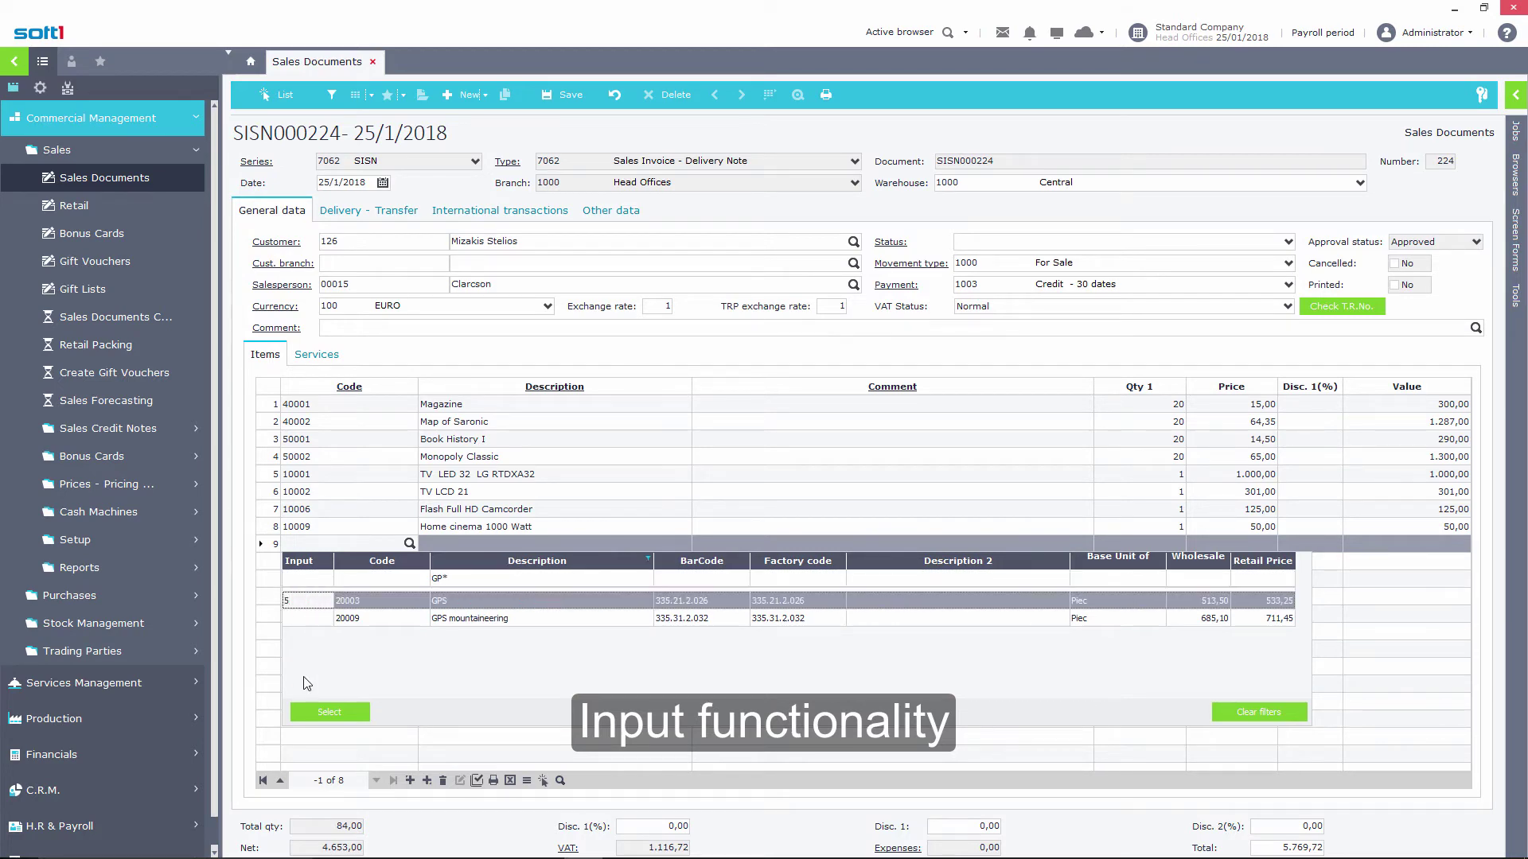
left_click(329, 712)
left_click(508, 162)
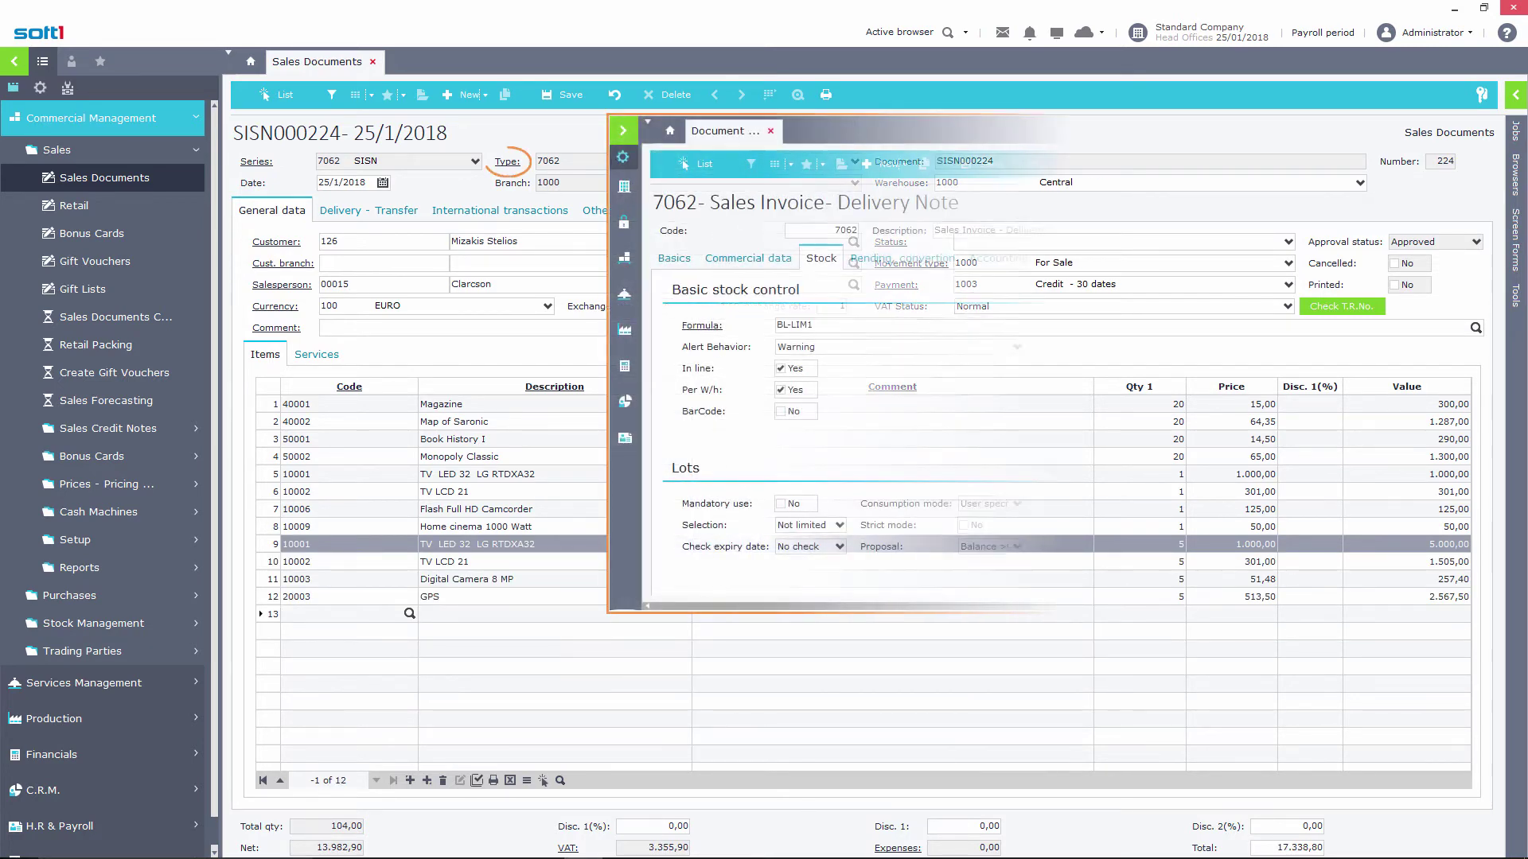
- Save the current sales invoice and start a new sales document
left_click(1392, 347)
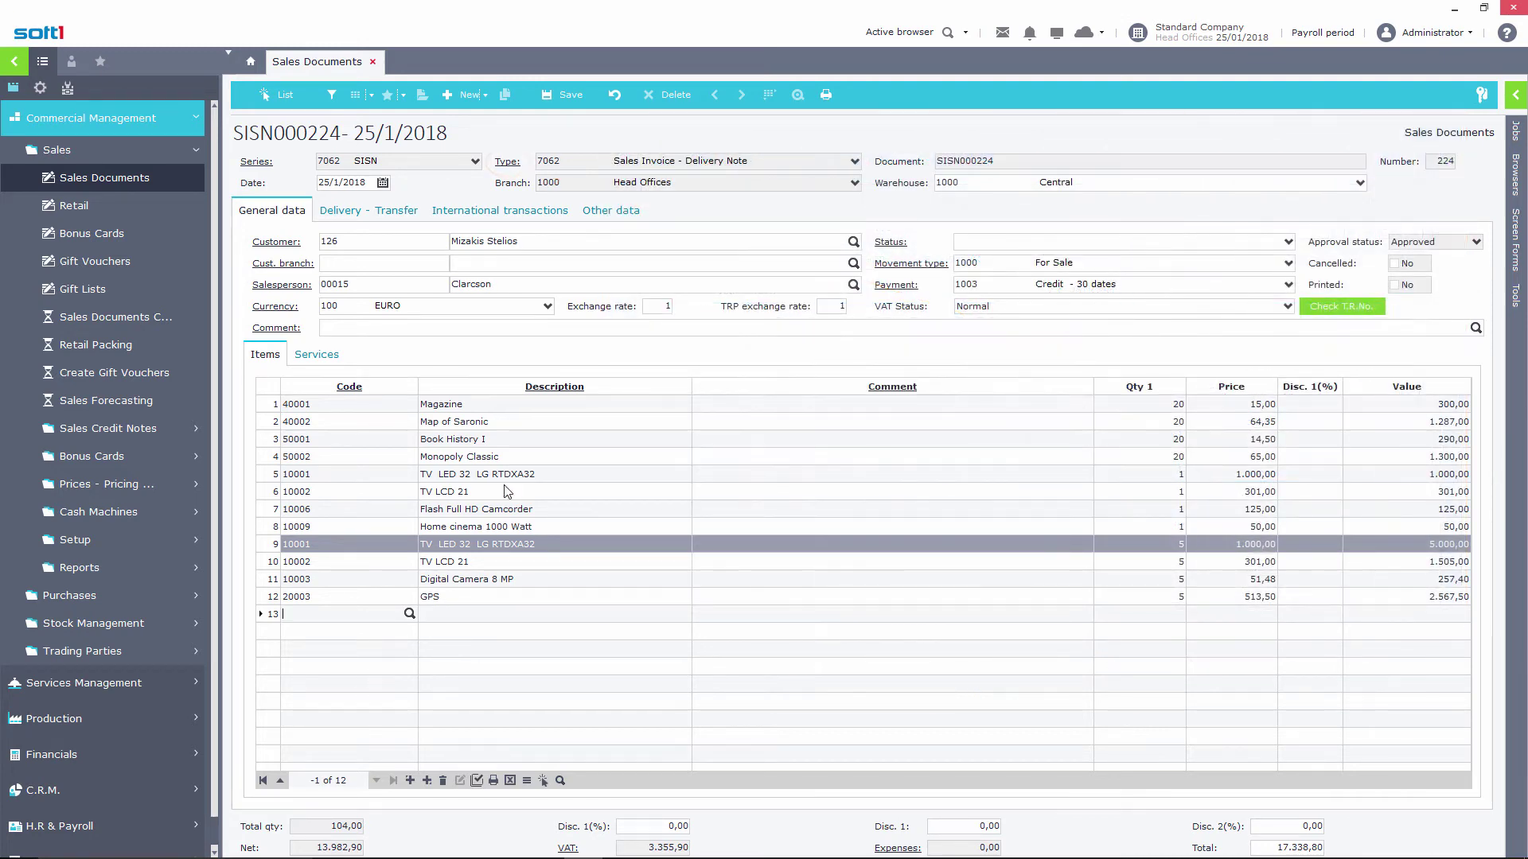
left_click(571, 96)
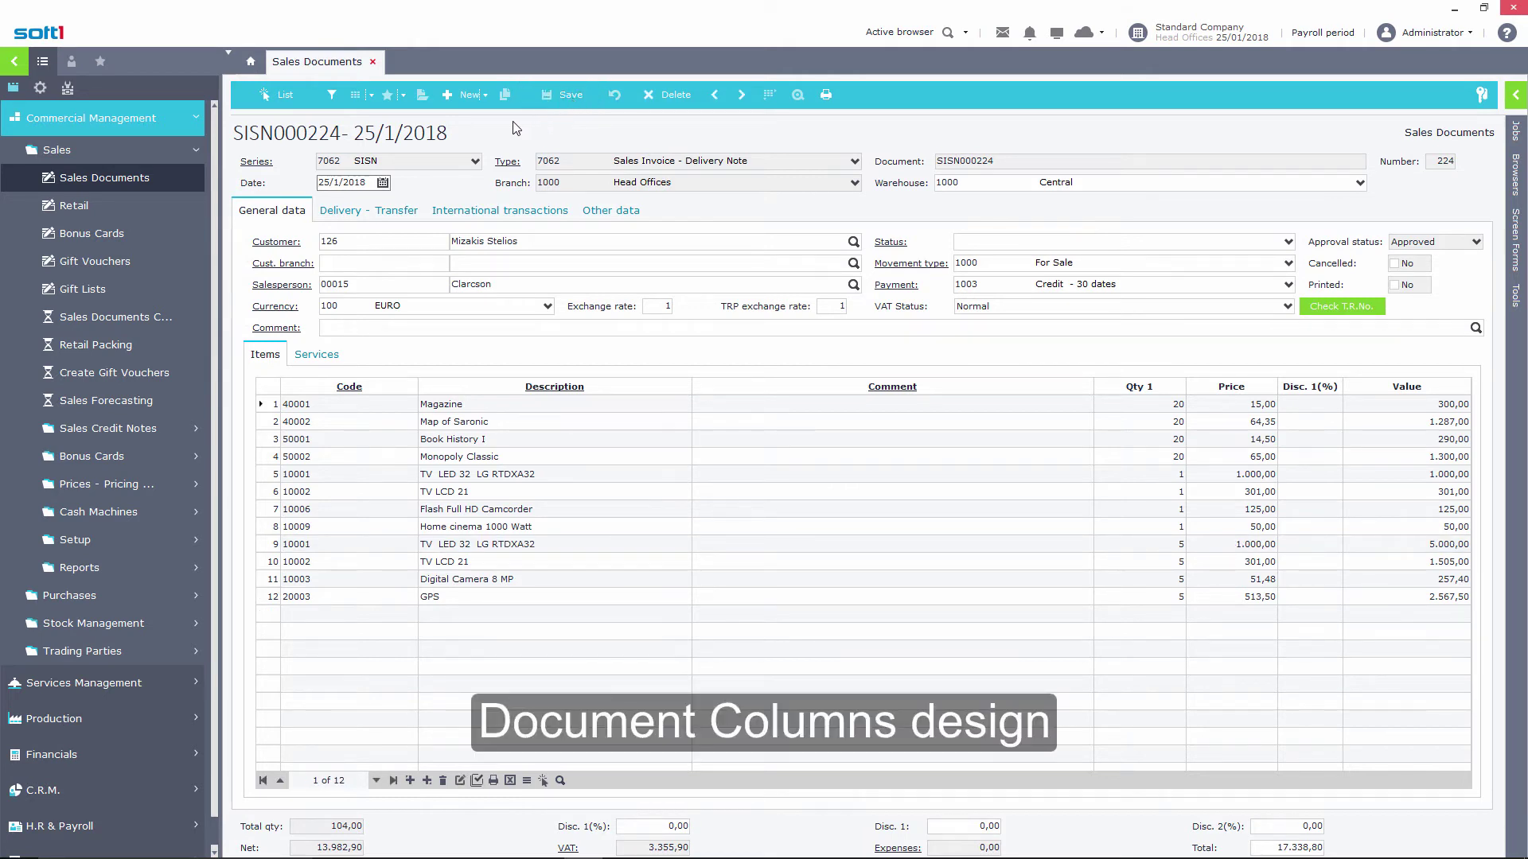
left_click(467, 98)
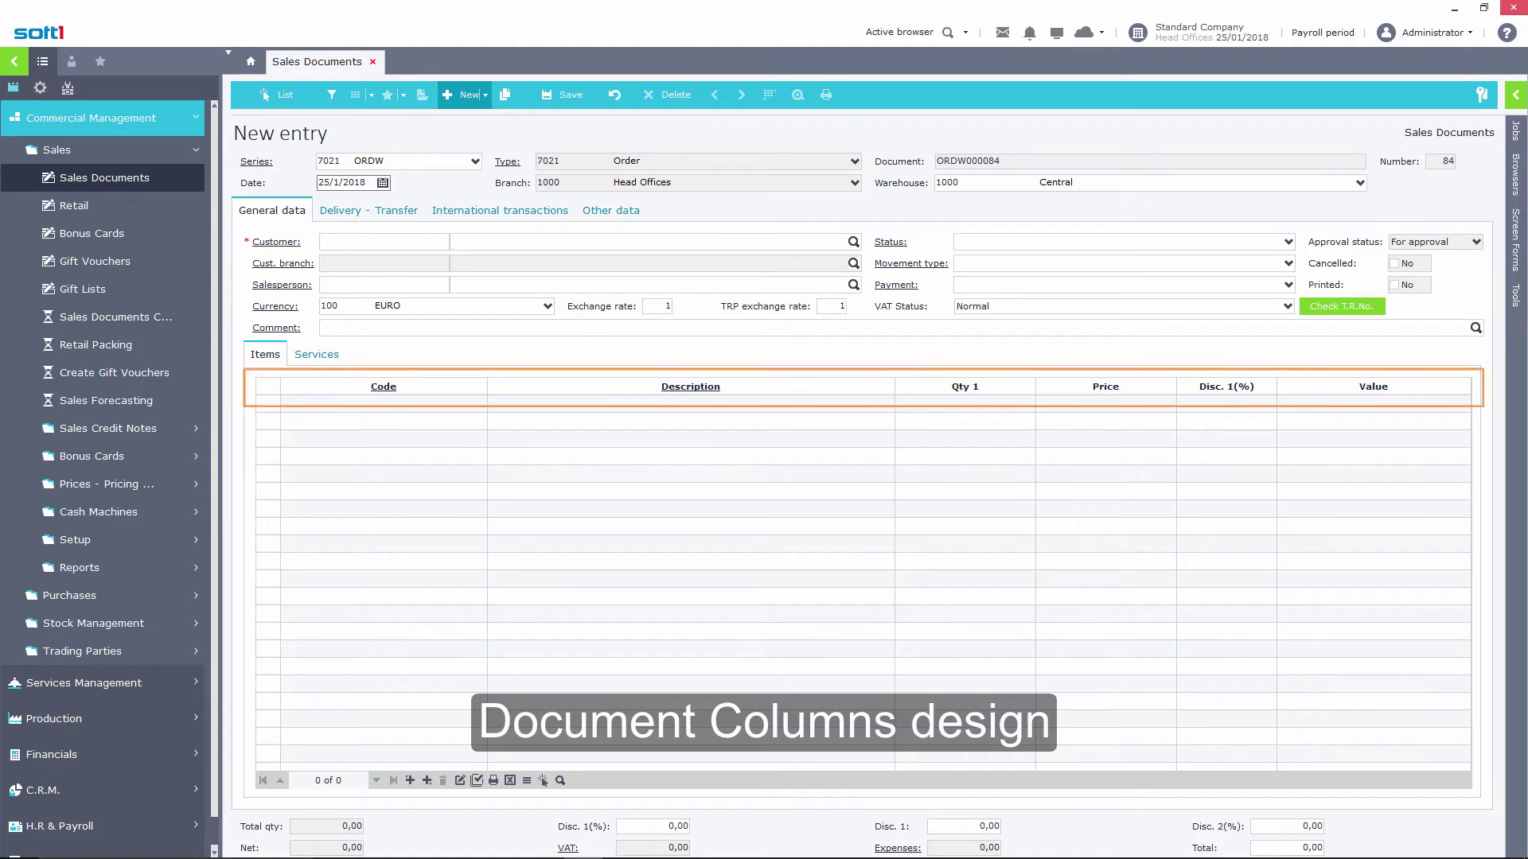
- Compare the item grid columns by switching the series to 7041 SHNO, 7062 SISN and back to 7021 ORDW
left_click(475, 162)
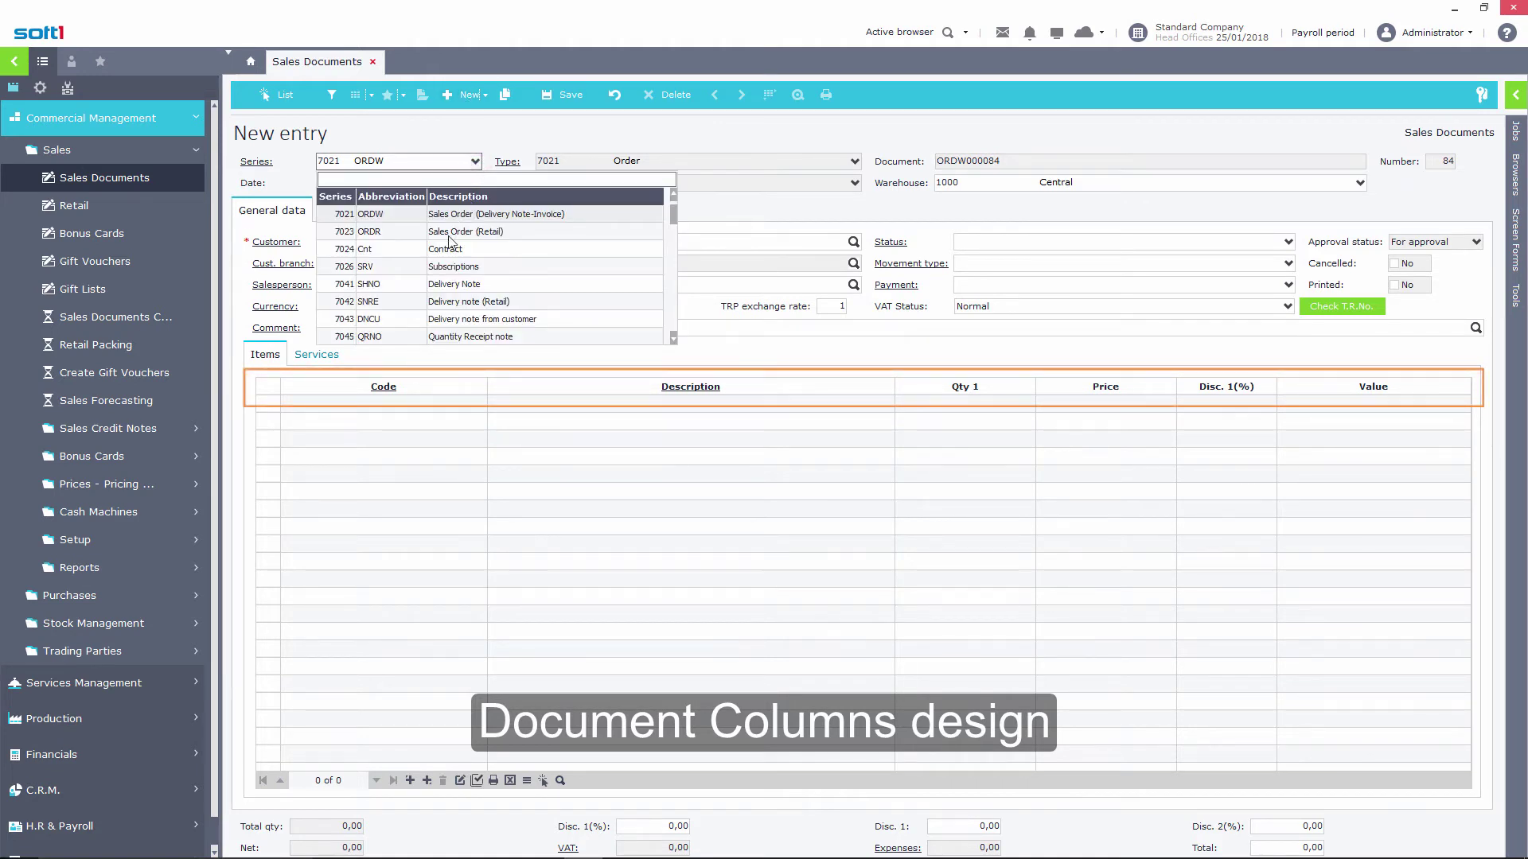
left_click(391, 286)
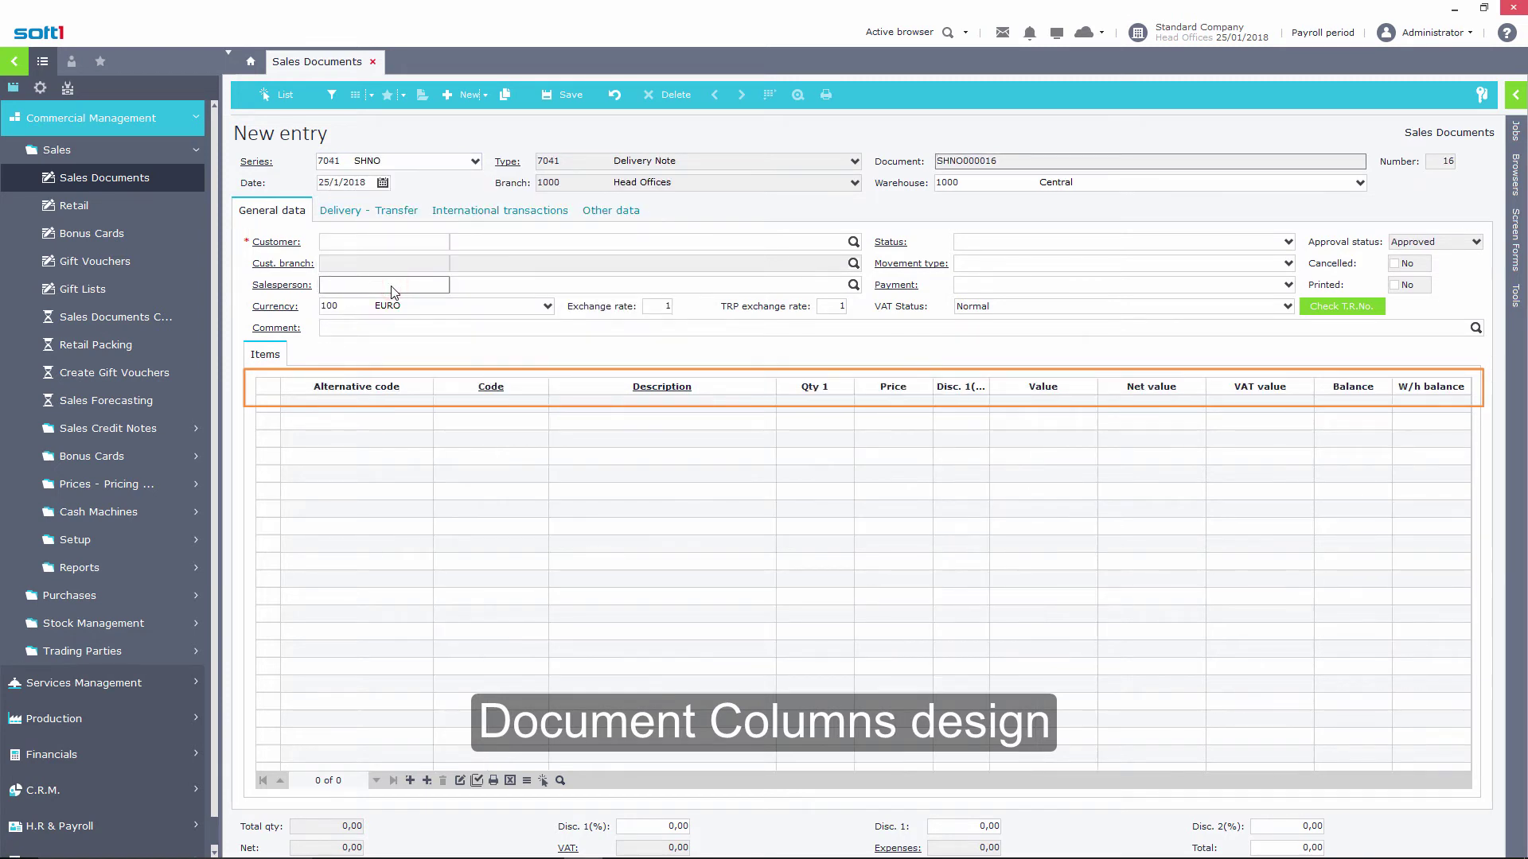
left_click(475, 162)
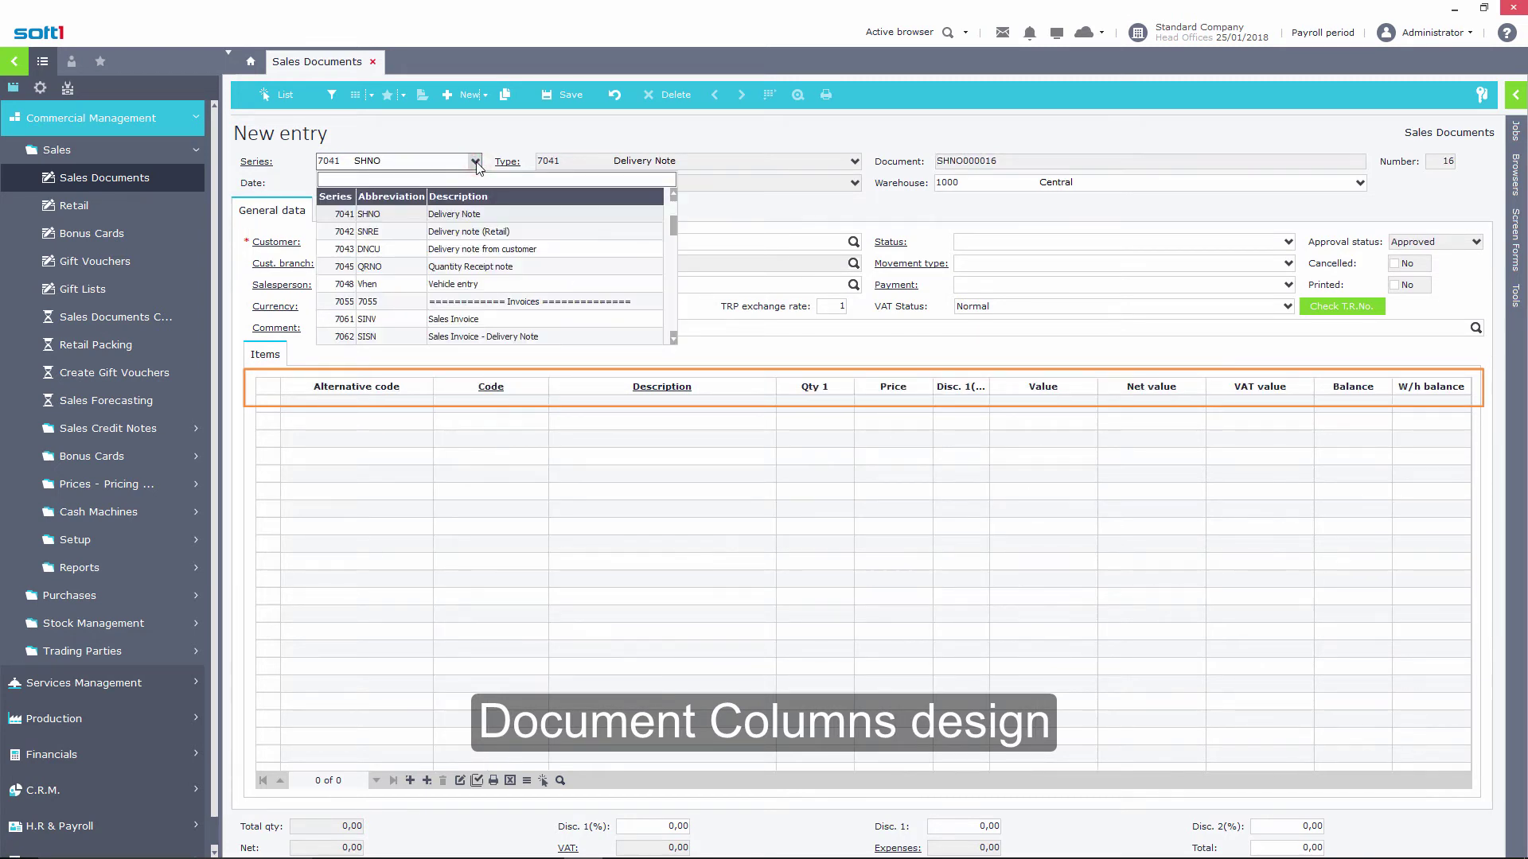
left_click(380, 336)
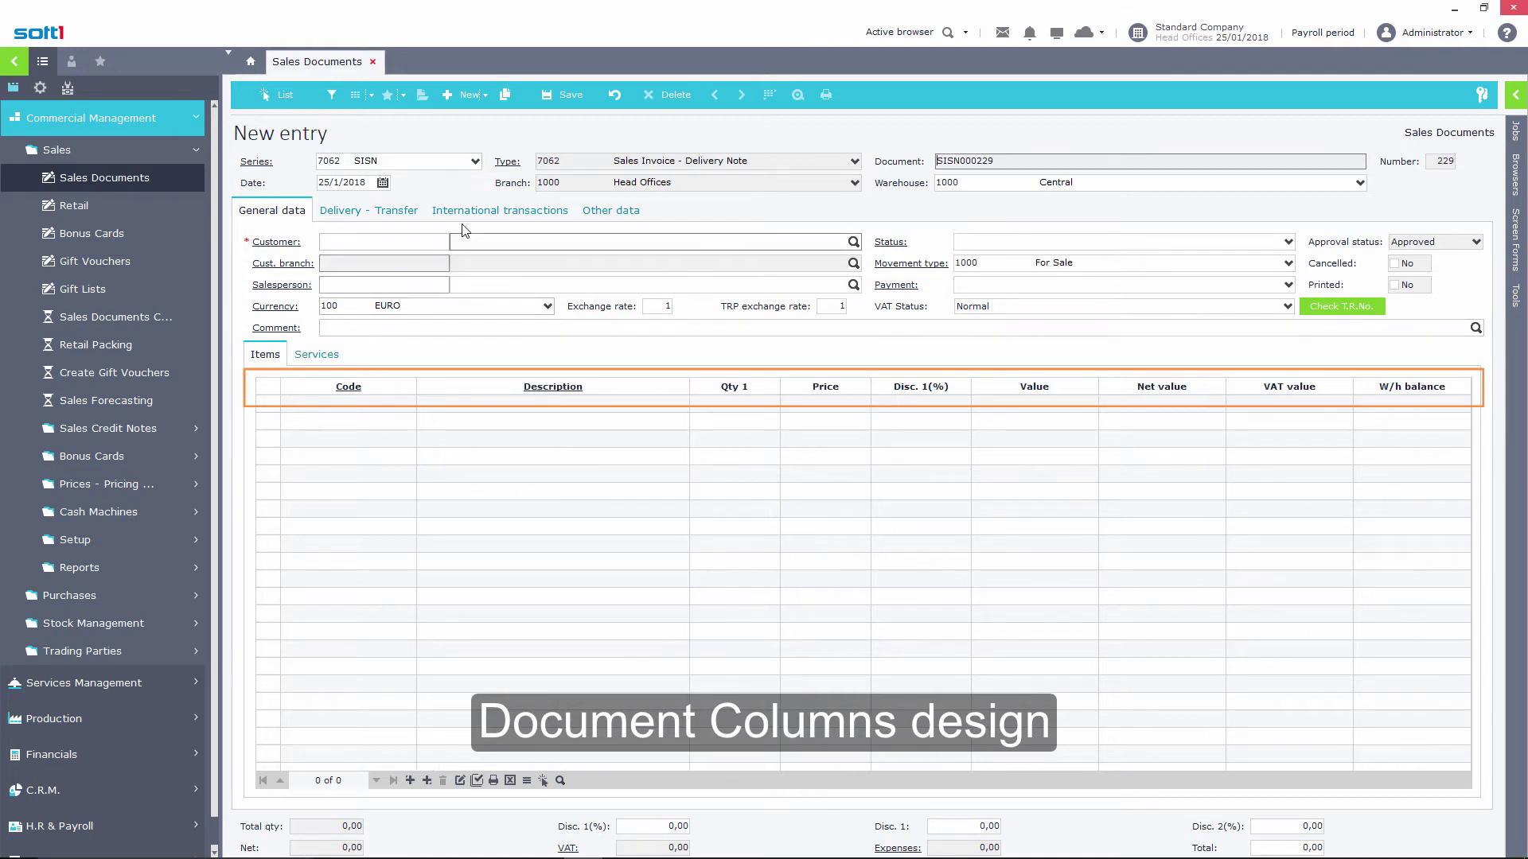
left_click(476, 162)
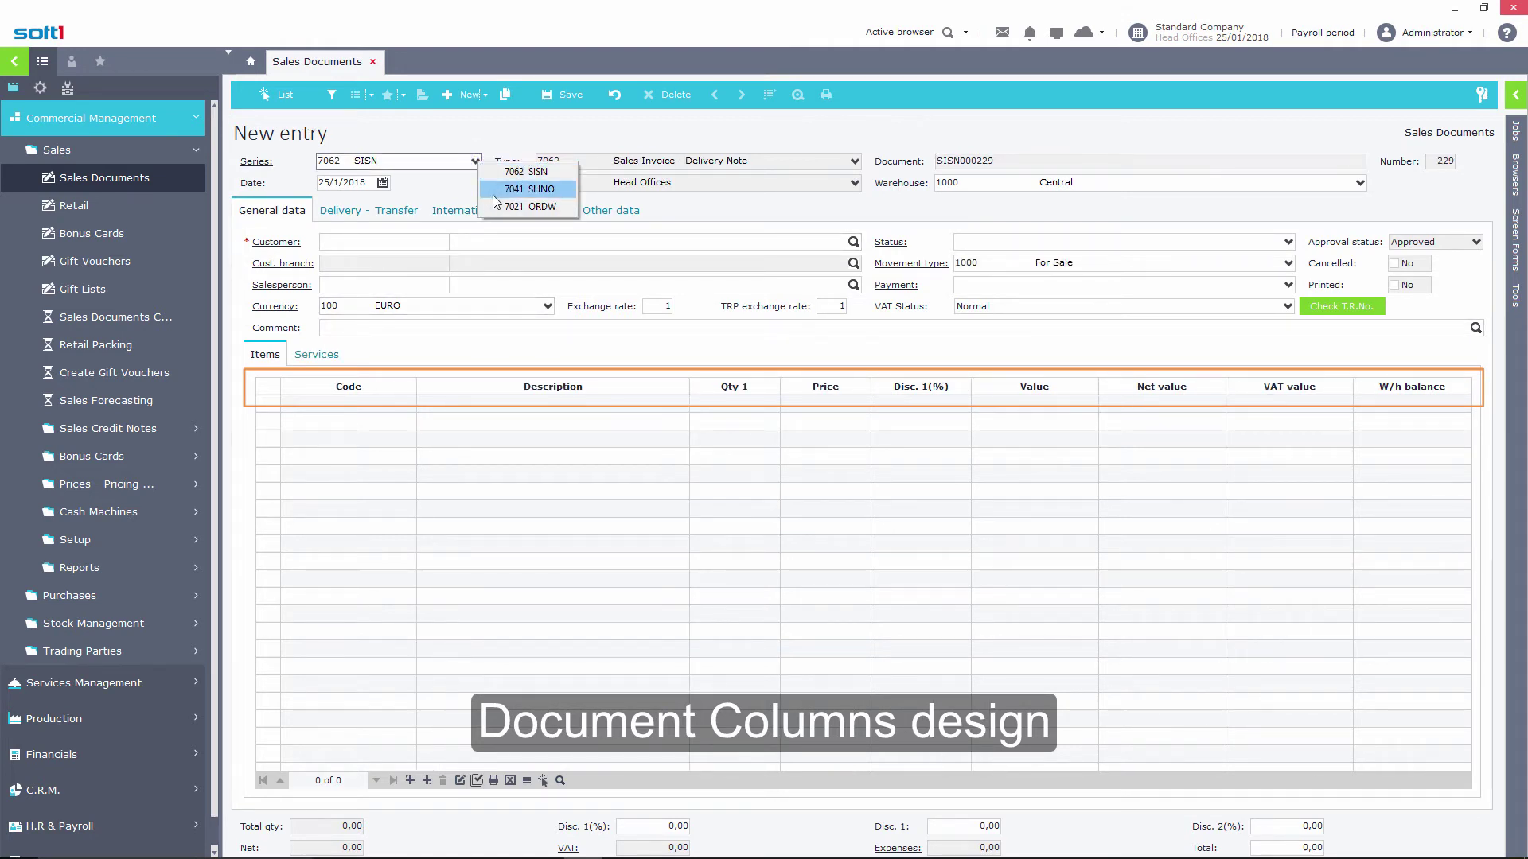
left_click(527, 206)
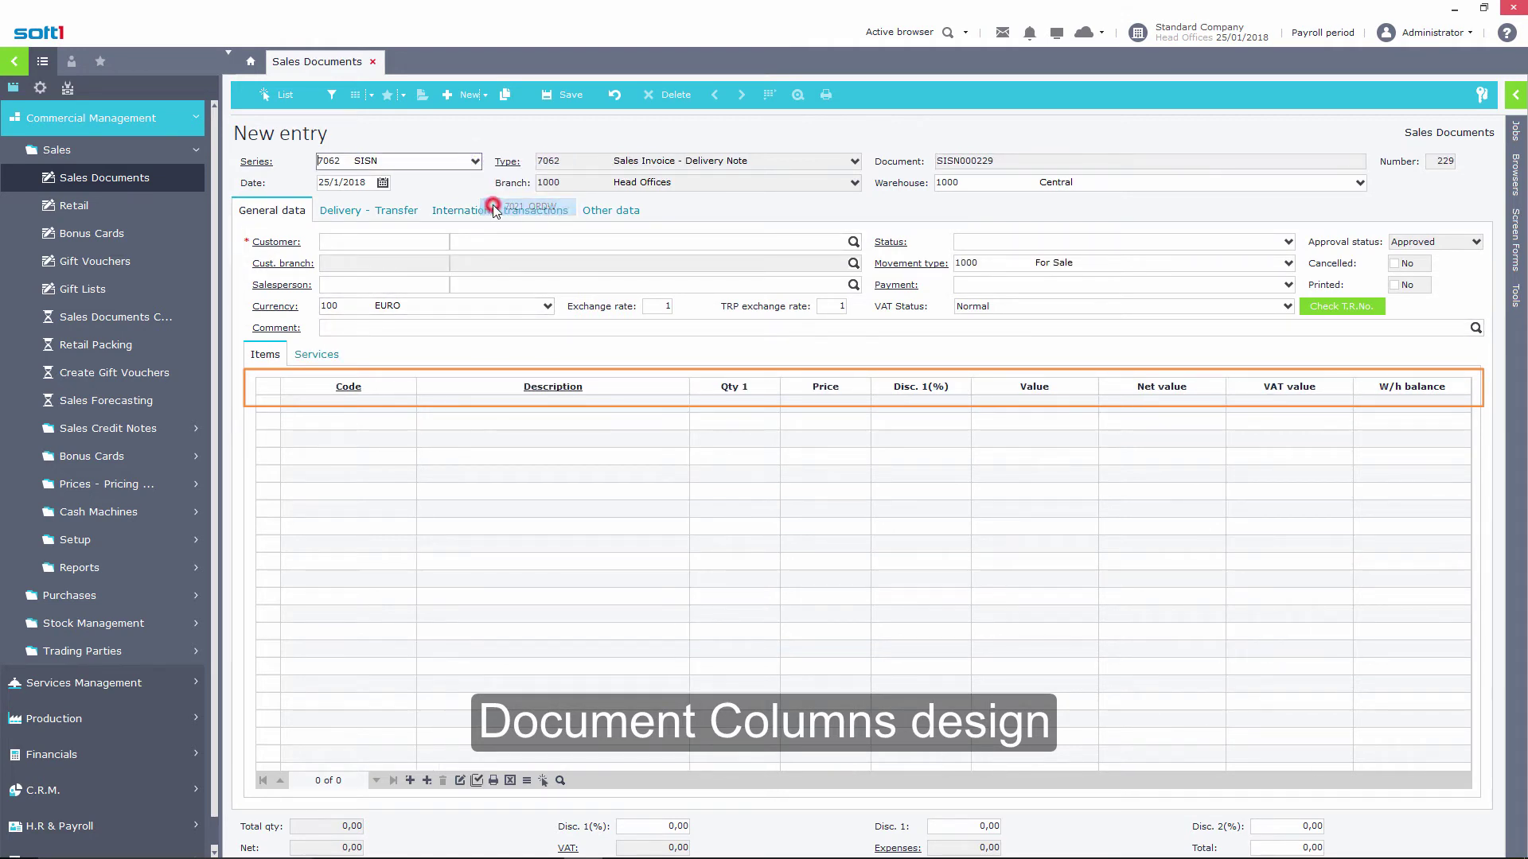
- Open the design of the 7021 Order document type and check its document use options
left_click(510, 163)
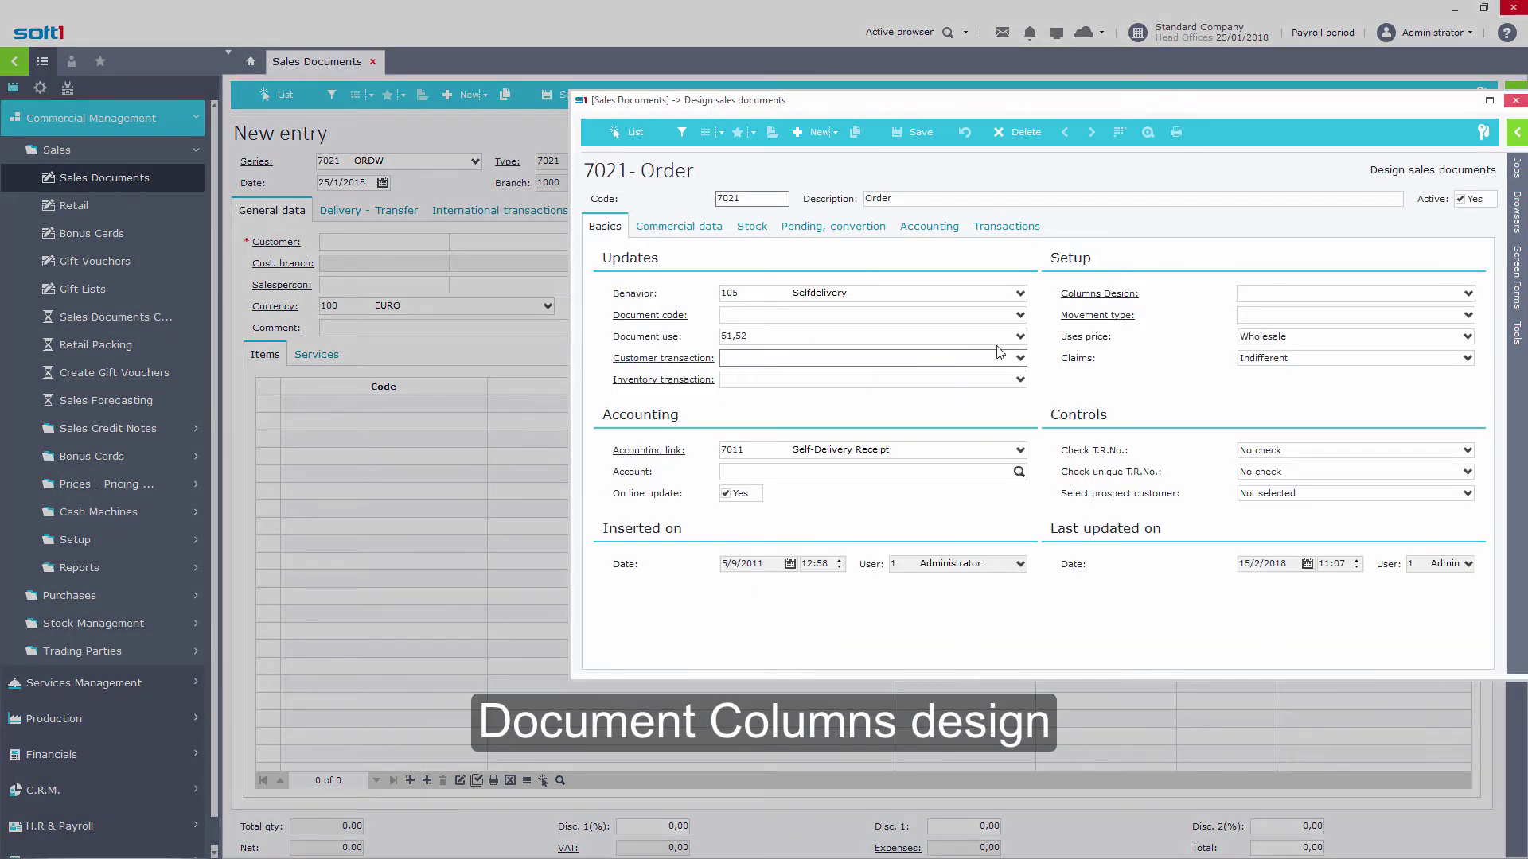
left_click(1020, 336)
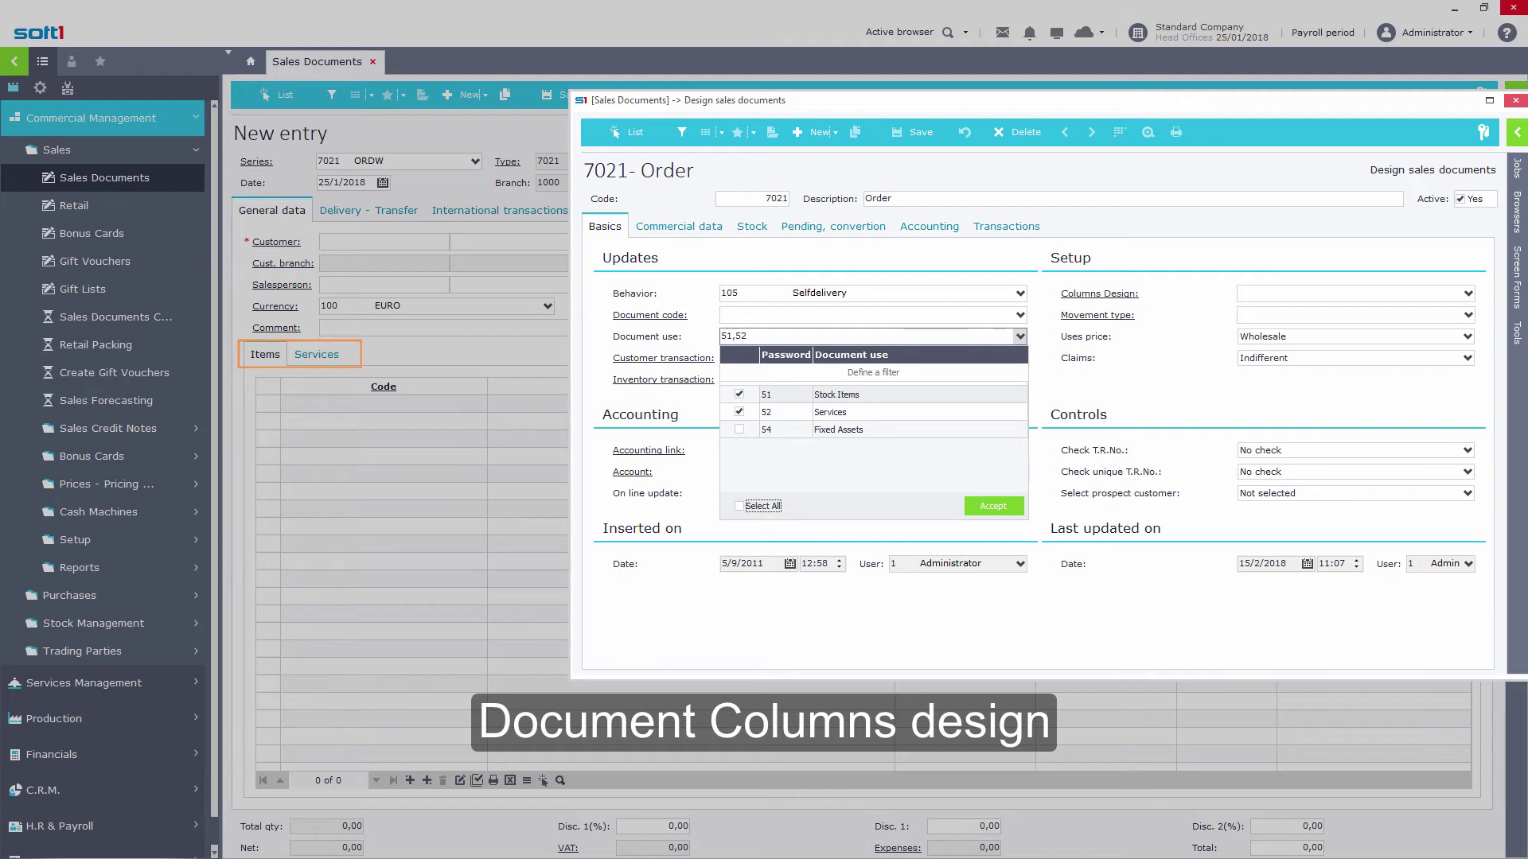
left_click(1038, 340)
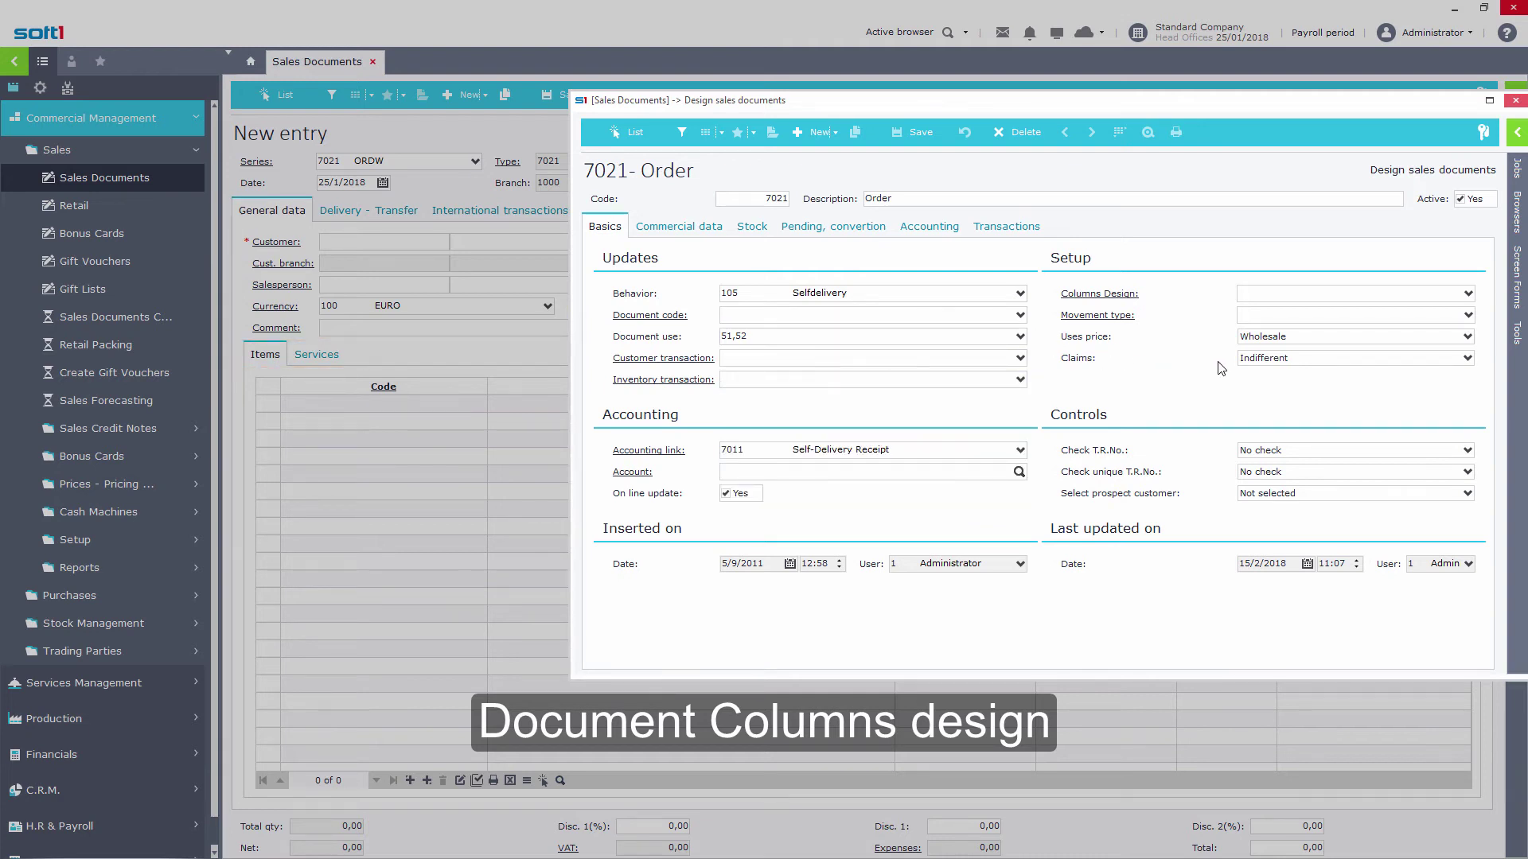
- Set the order type's Columns Design to 1000 Sales - Search code - Balance per W/h and open that design
left_click(1469, 293)
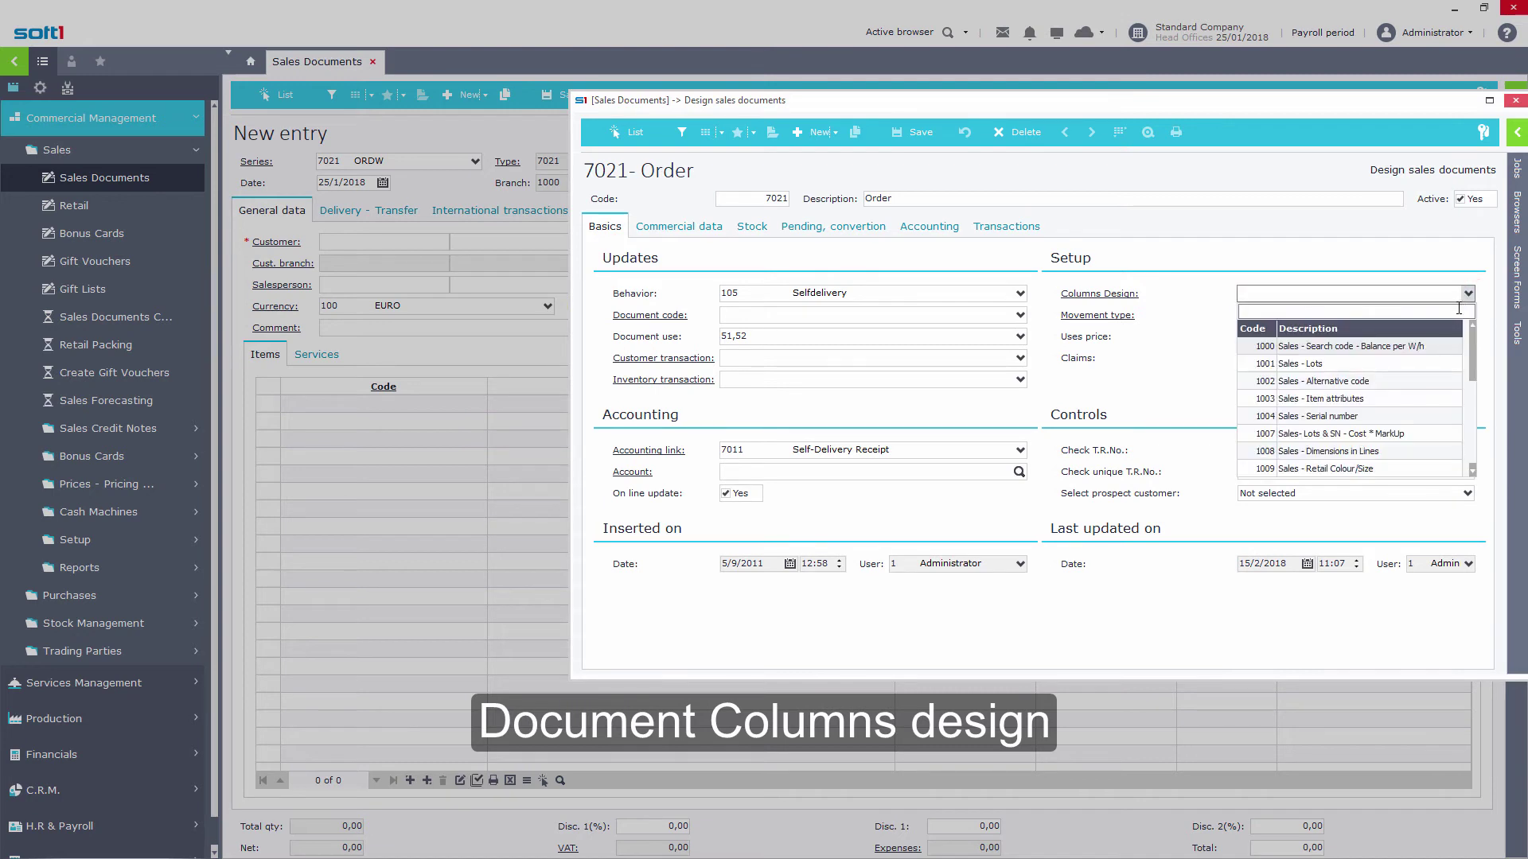
left_click(1376, 347)
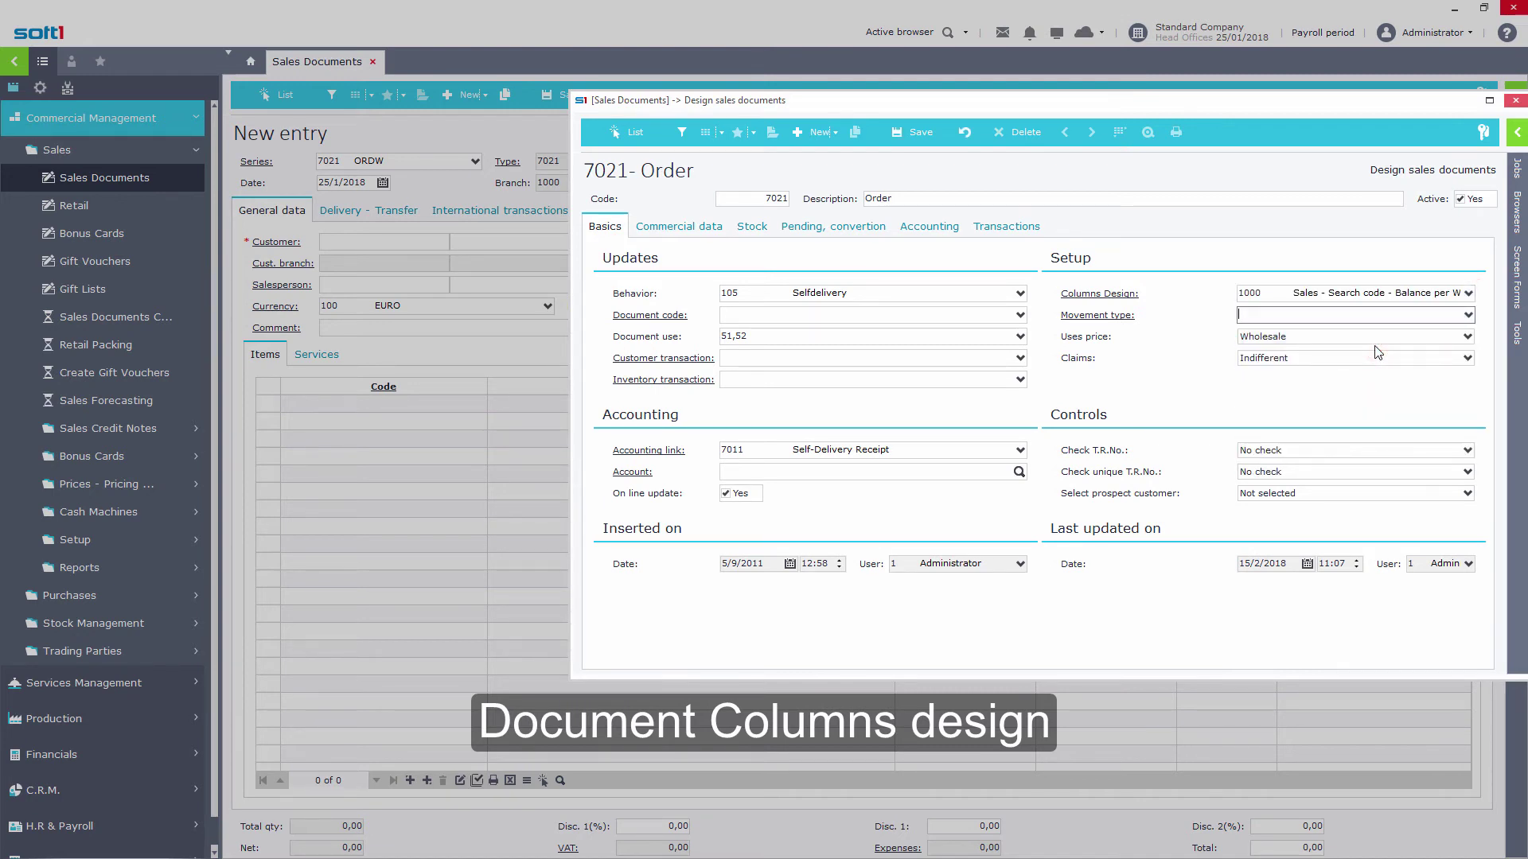
left_click(1099, 294)
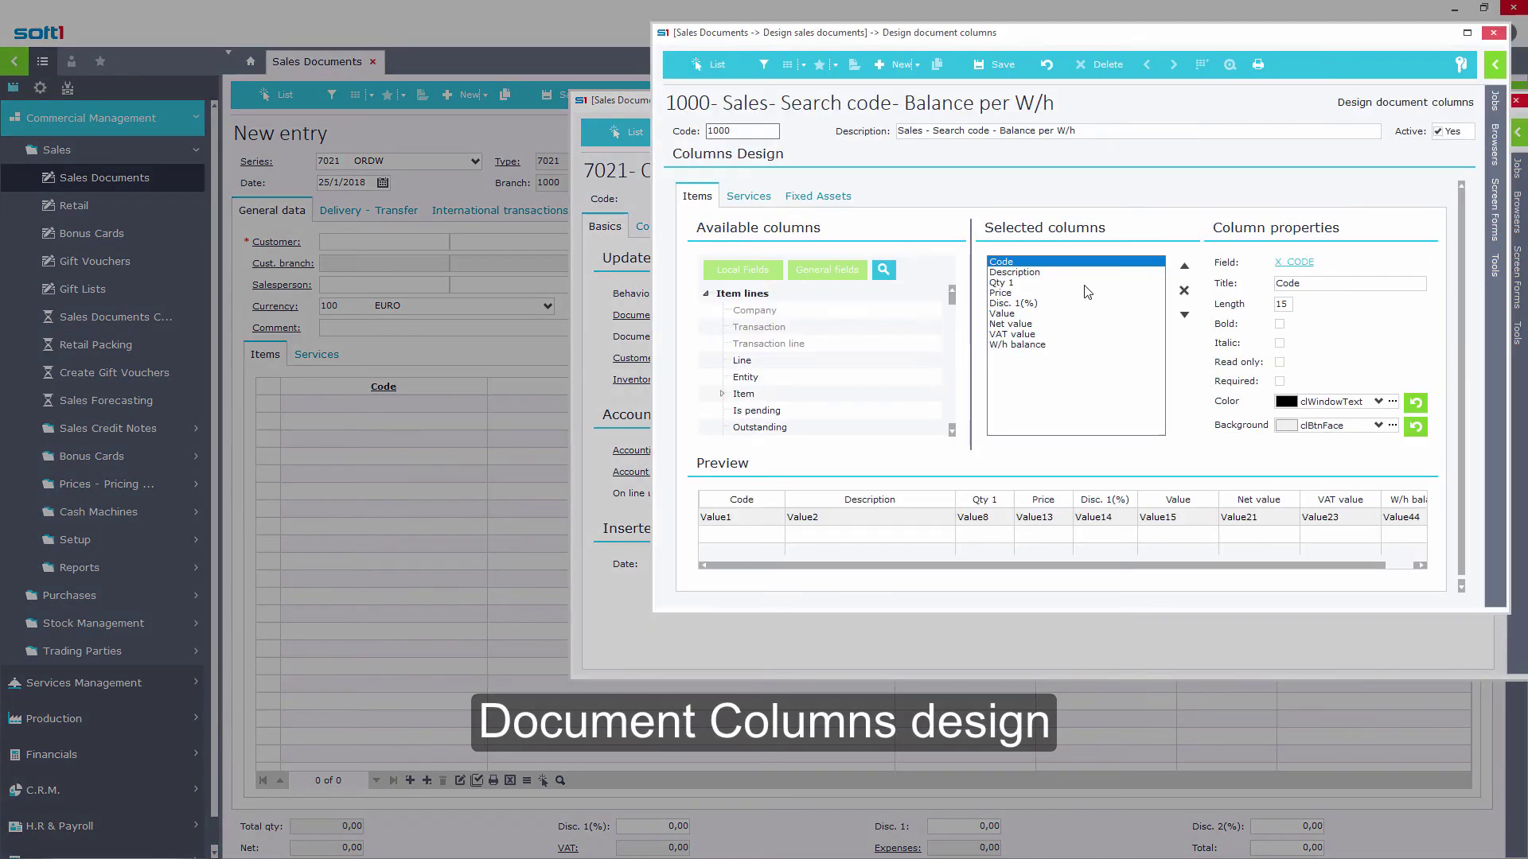
- Create a new document columns design with code 9000 and description Orders
left_click(897, 70)
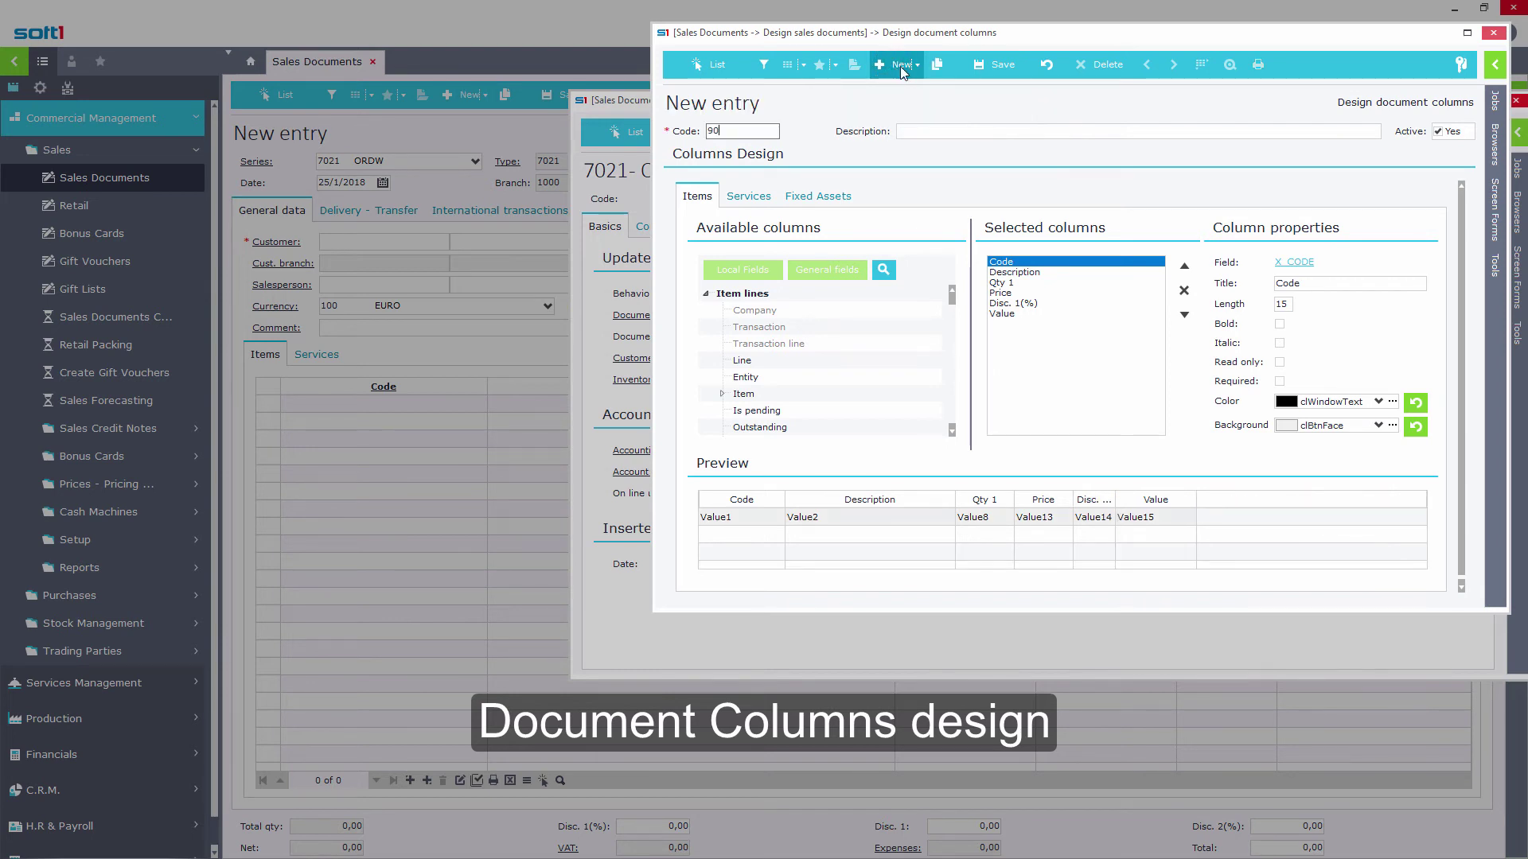
left_click(945, 131)
type("Orders")
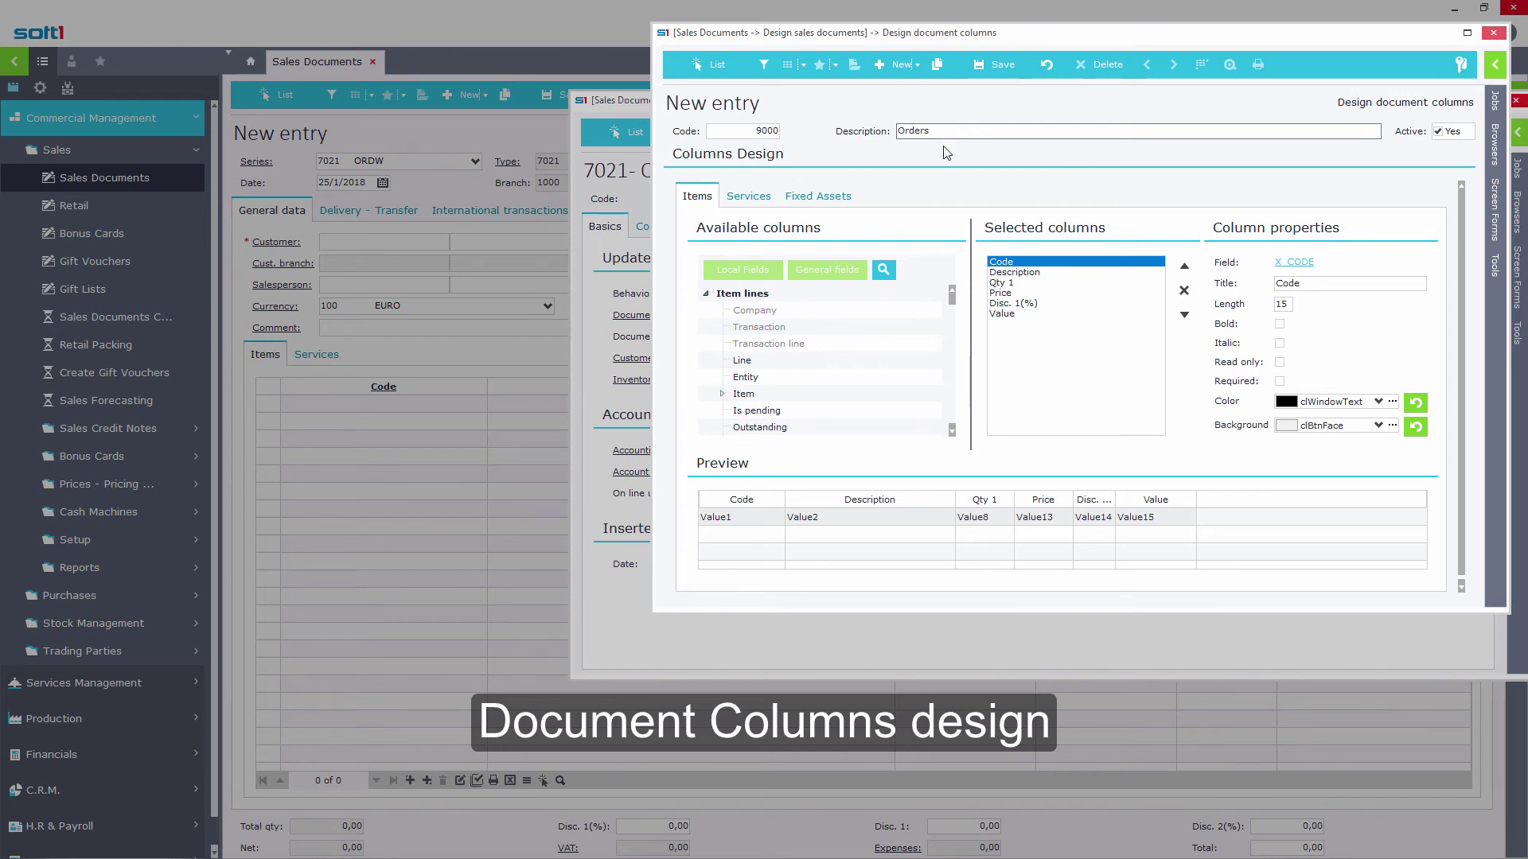
- Add the W/h and VAT fields from the item lines to the selected columns
left_click_drag(953, 301, 955, 313)
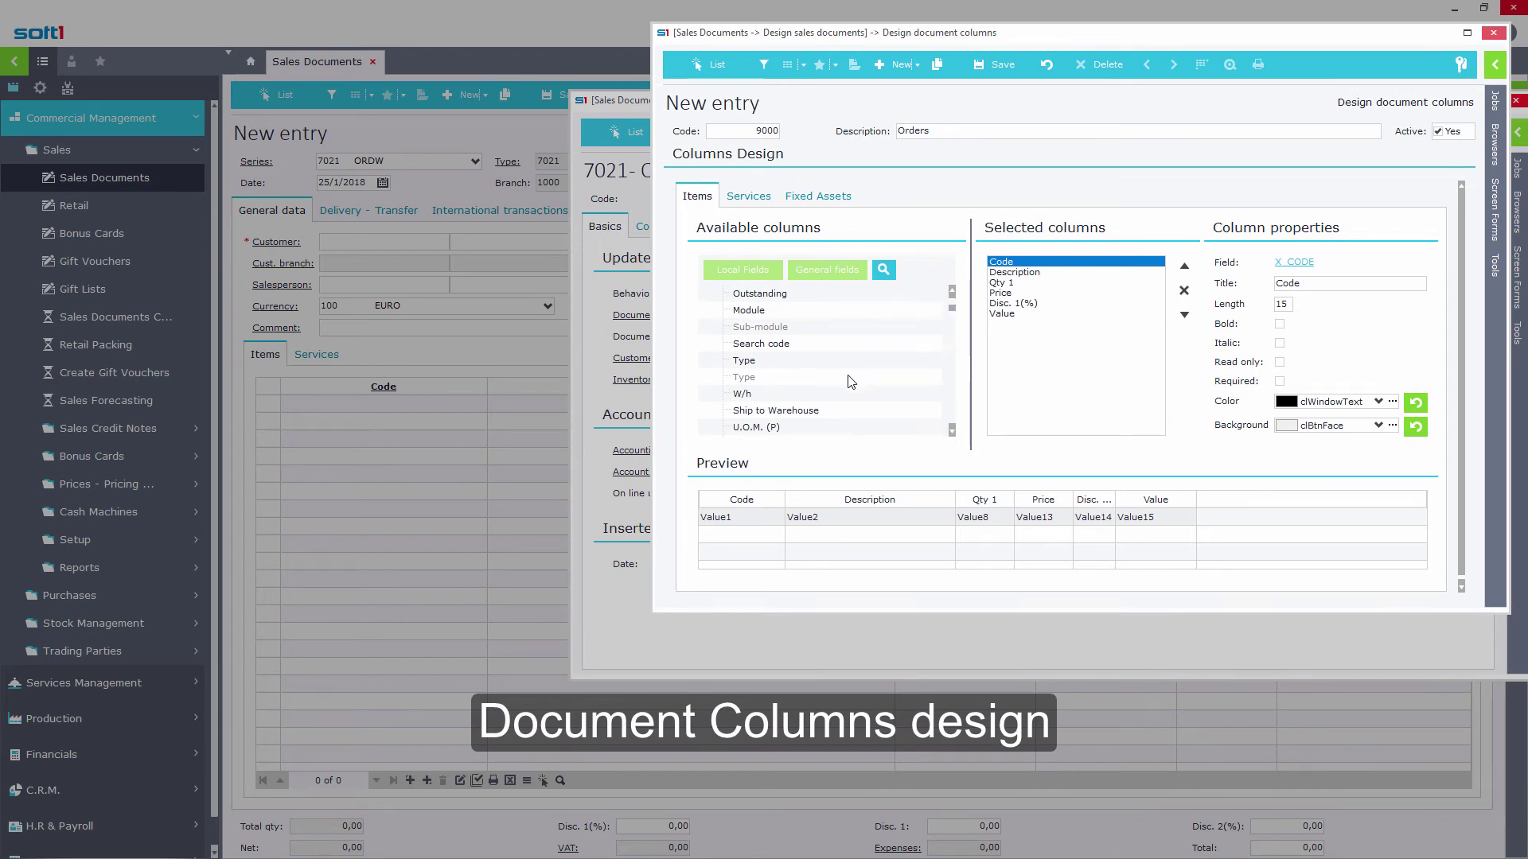
double_click(748, 394)
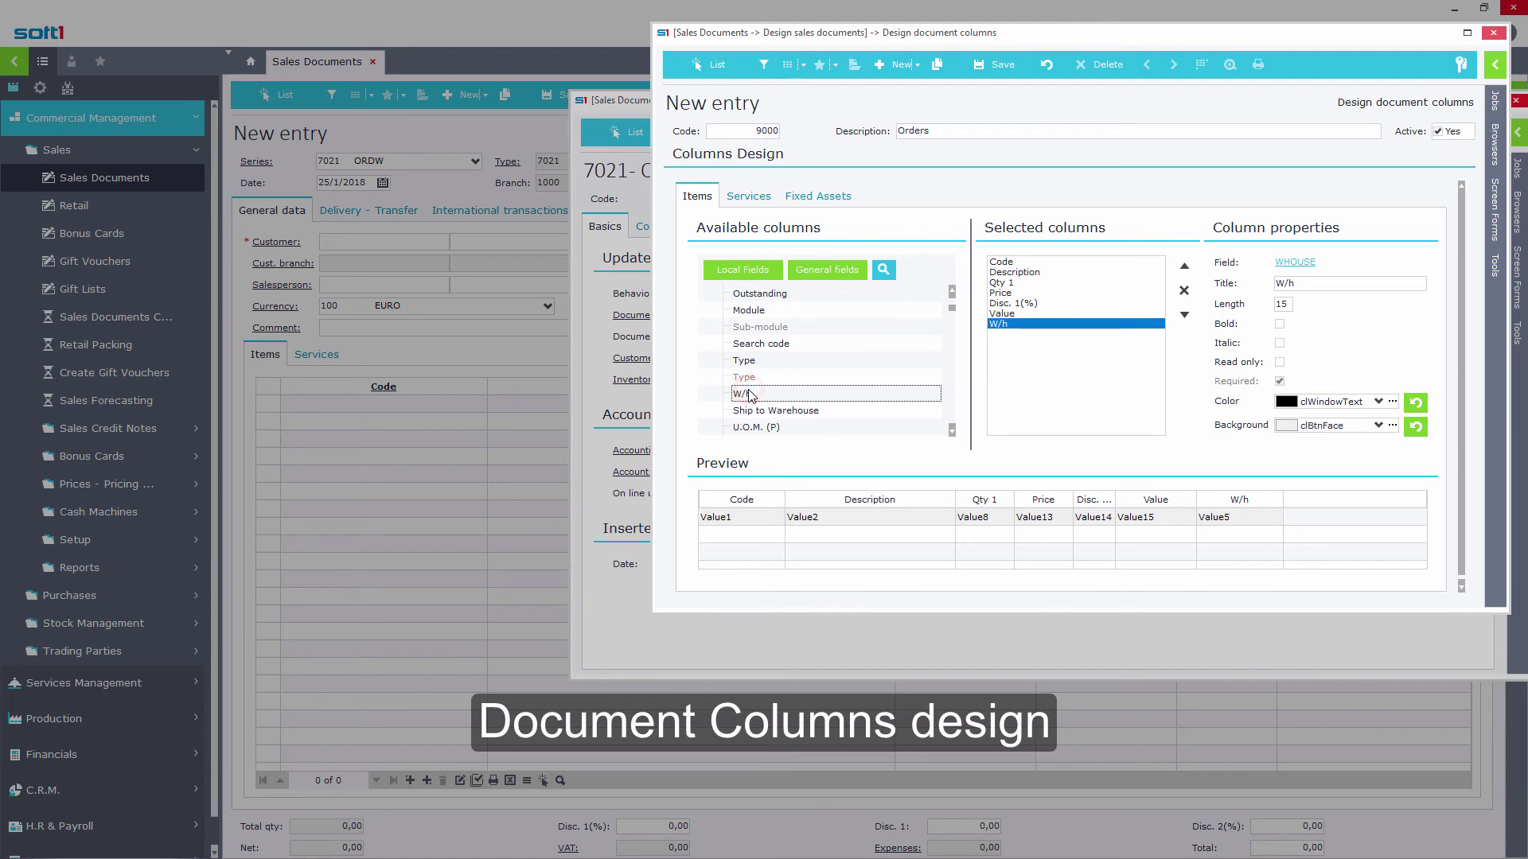
scroll(748, 393, "down", 1)
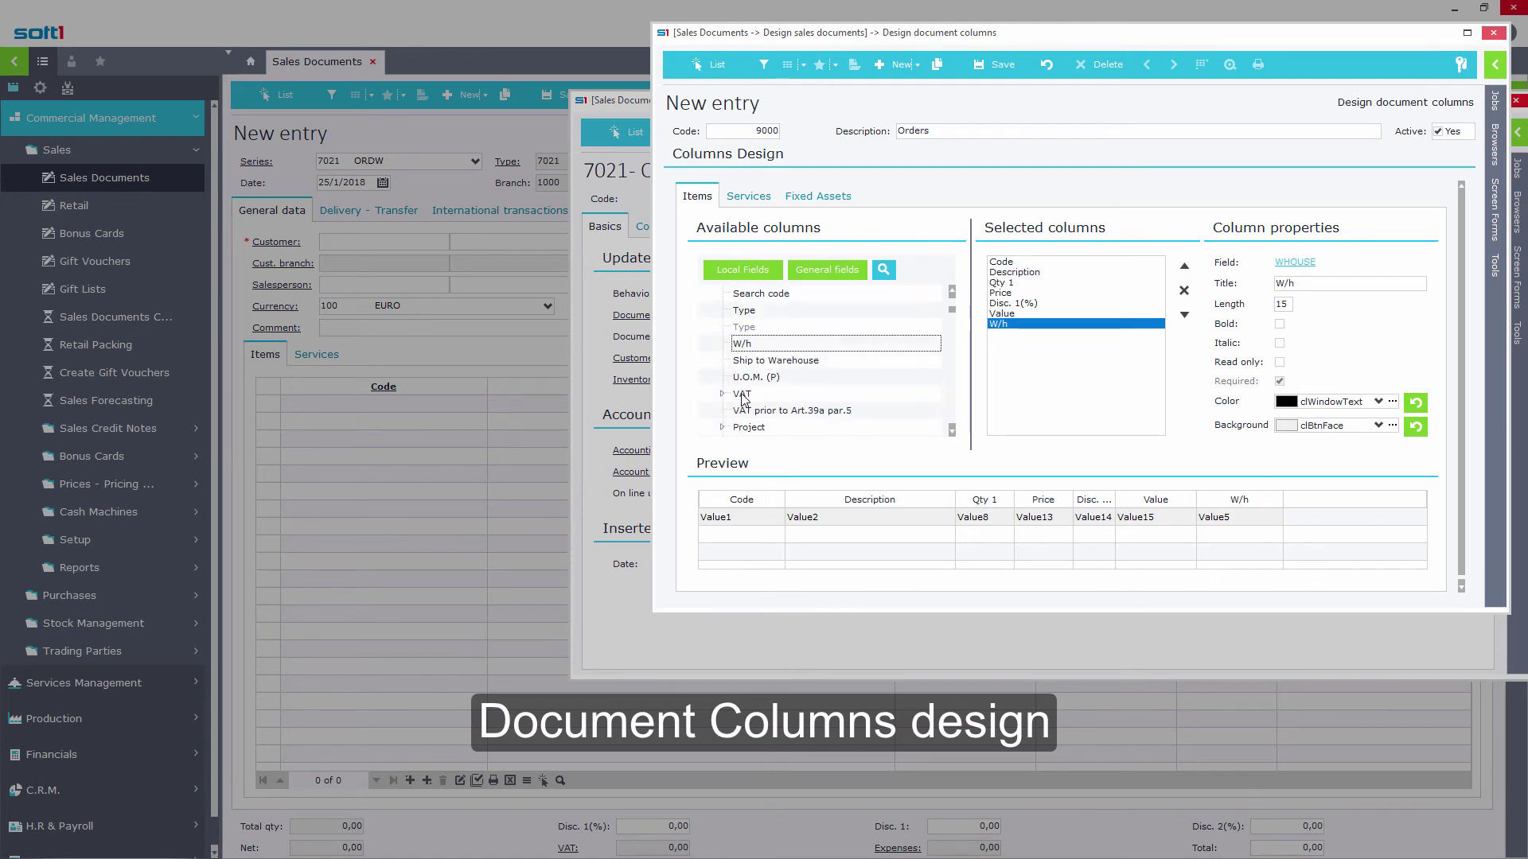
left_click_drag(742, 396, 1047, 361)
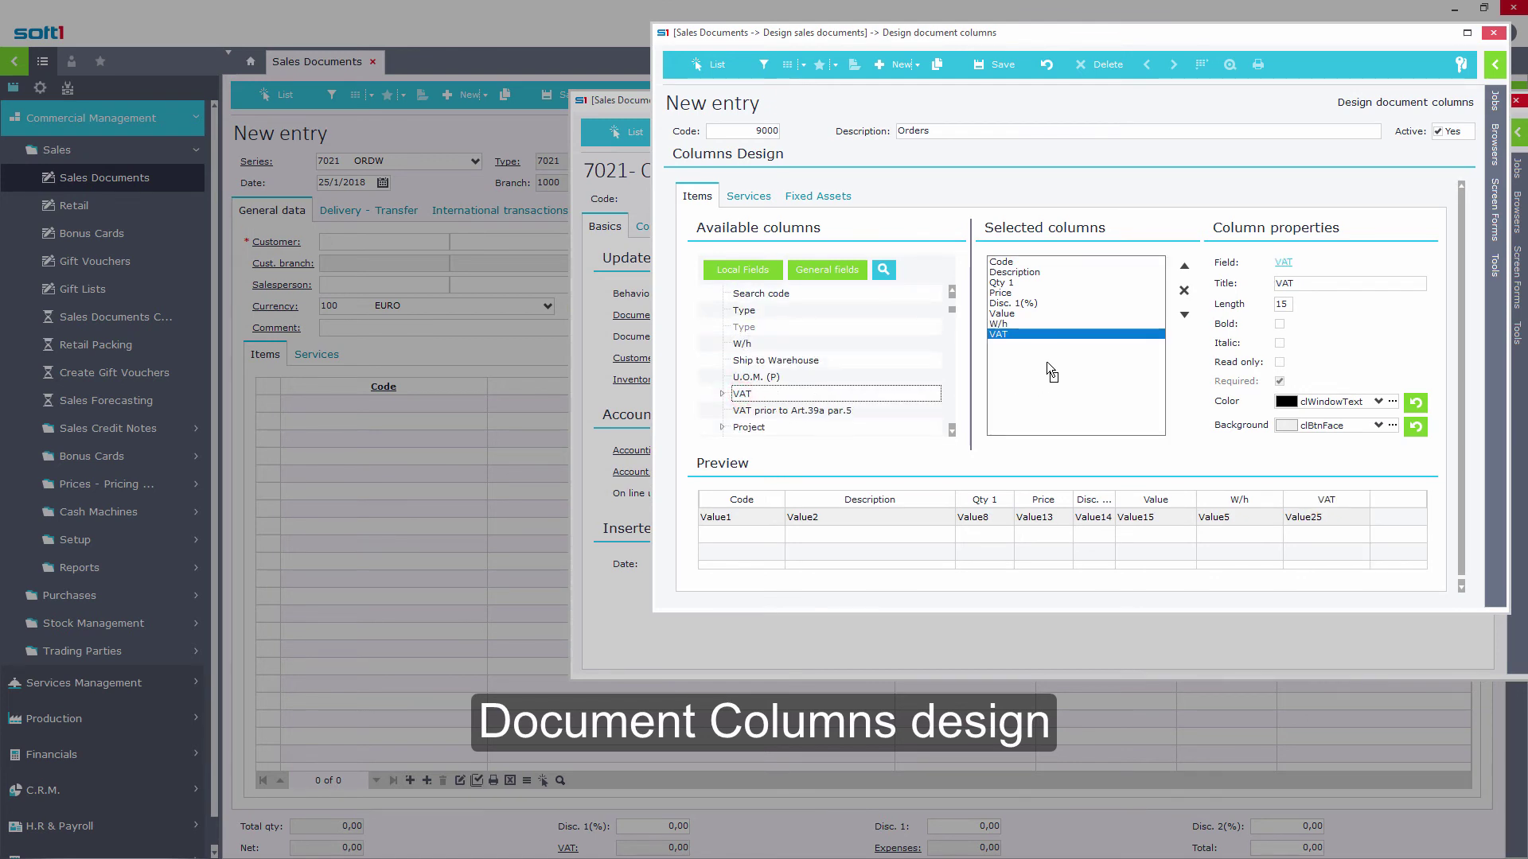
- Search the available columns for Bala and add W/h balance to the selected columns
left_click(884, 271)
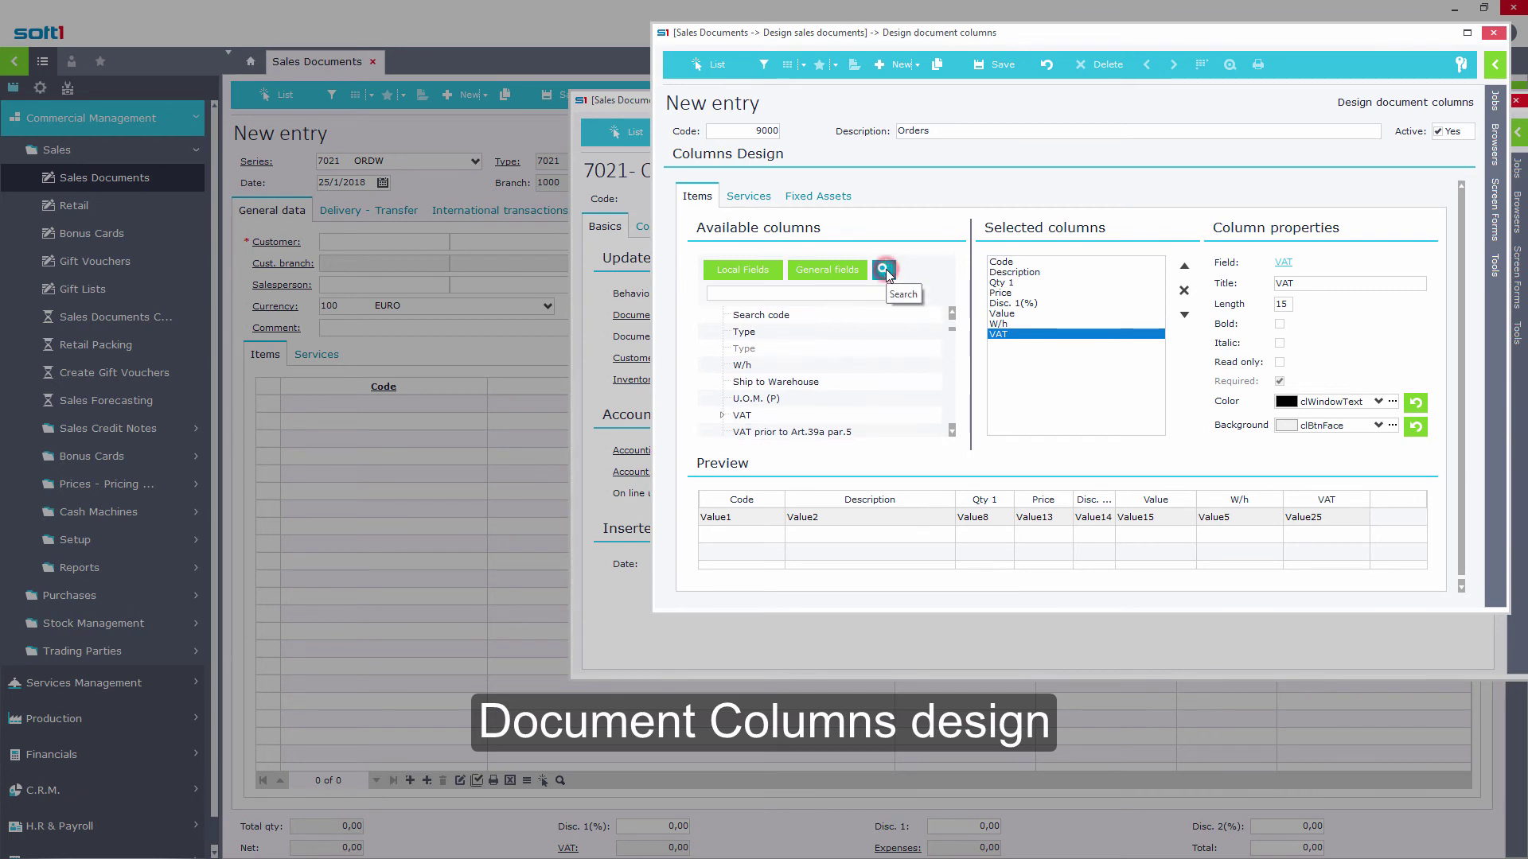
left_click(878, 293)
type("B")
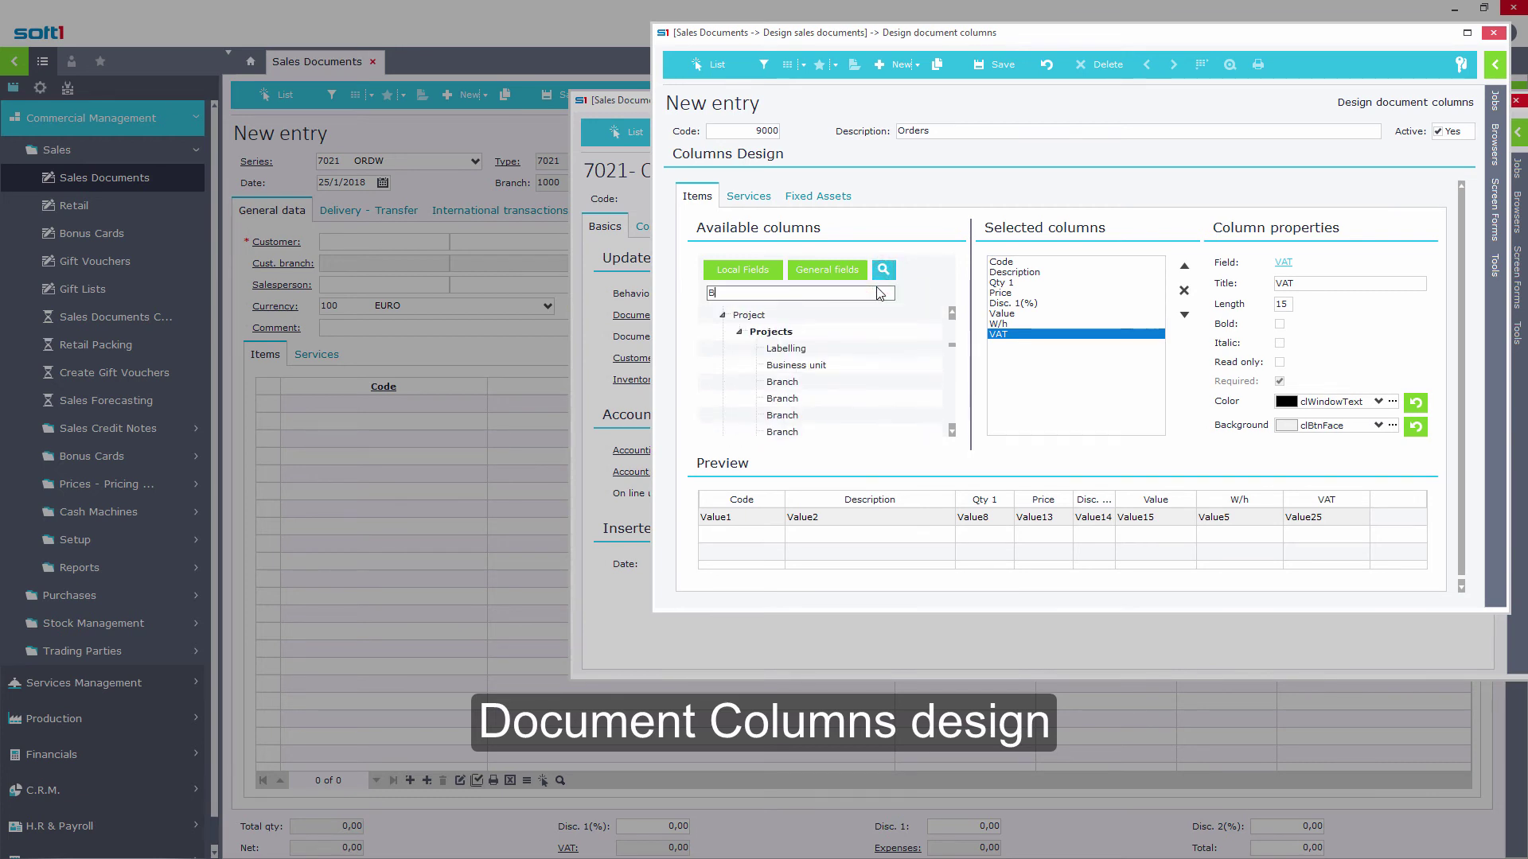
type("ala")
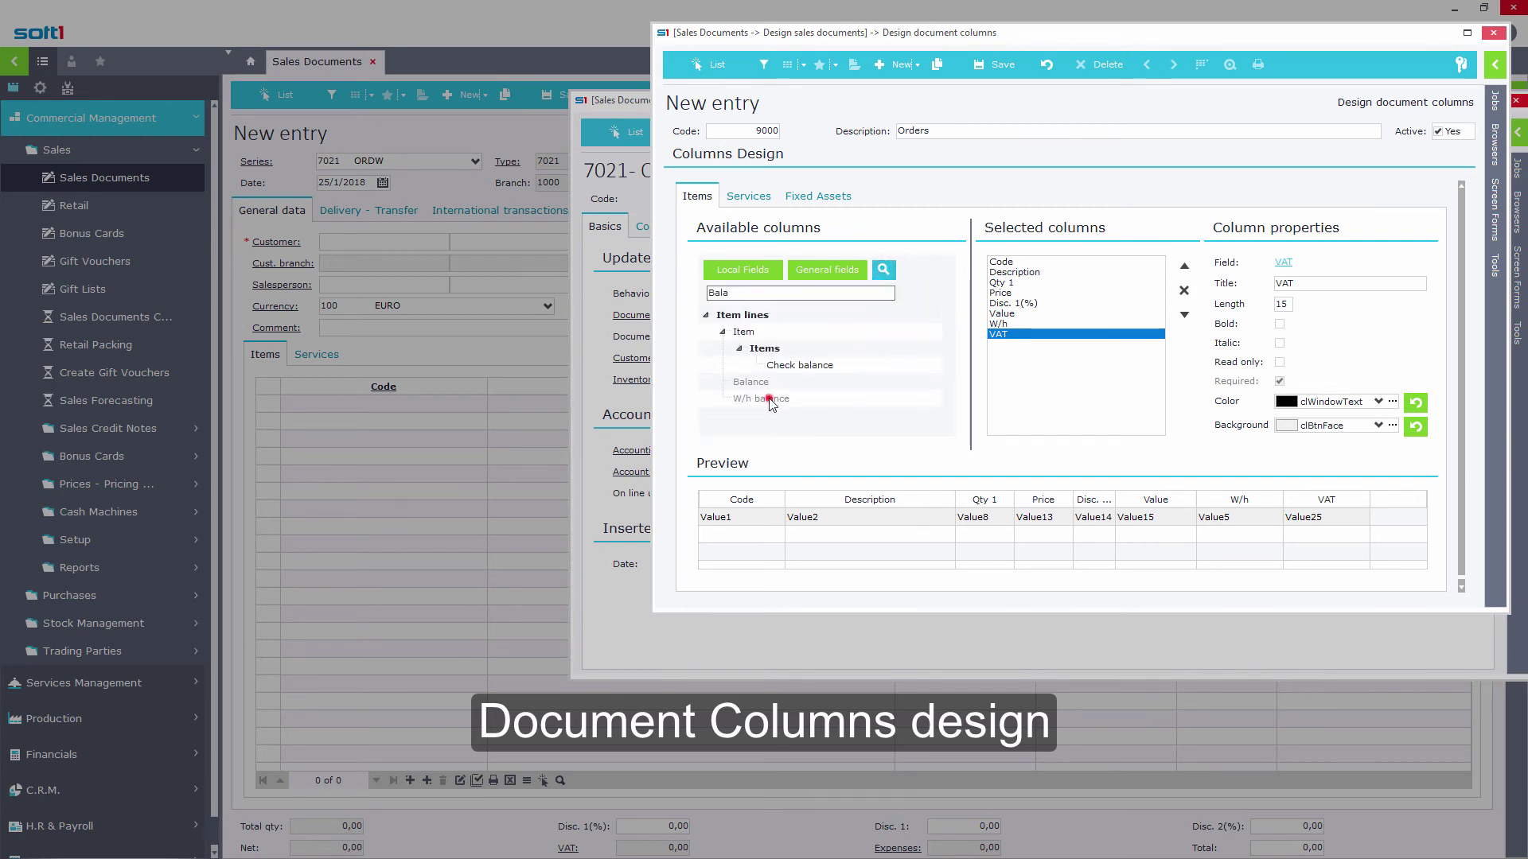
left_click_drag(770, 402, 1027, 366)
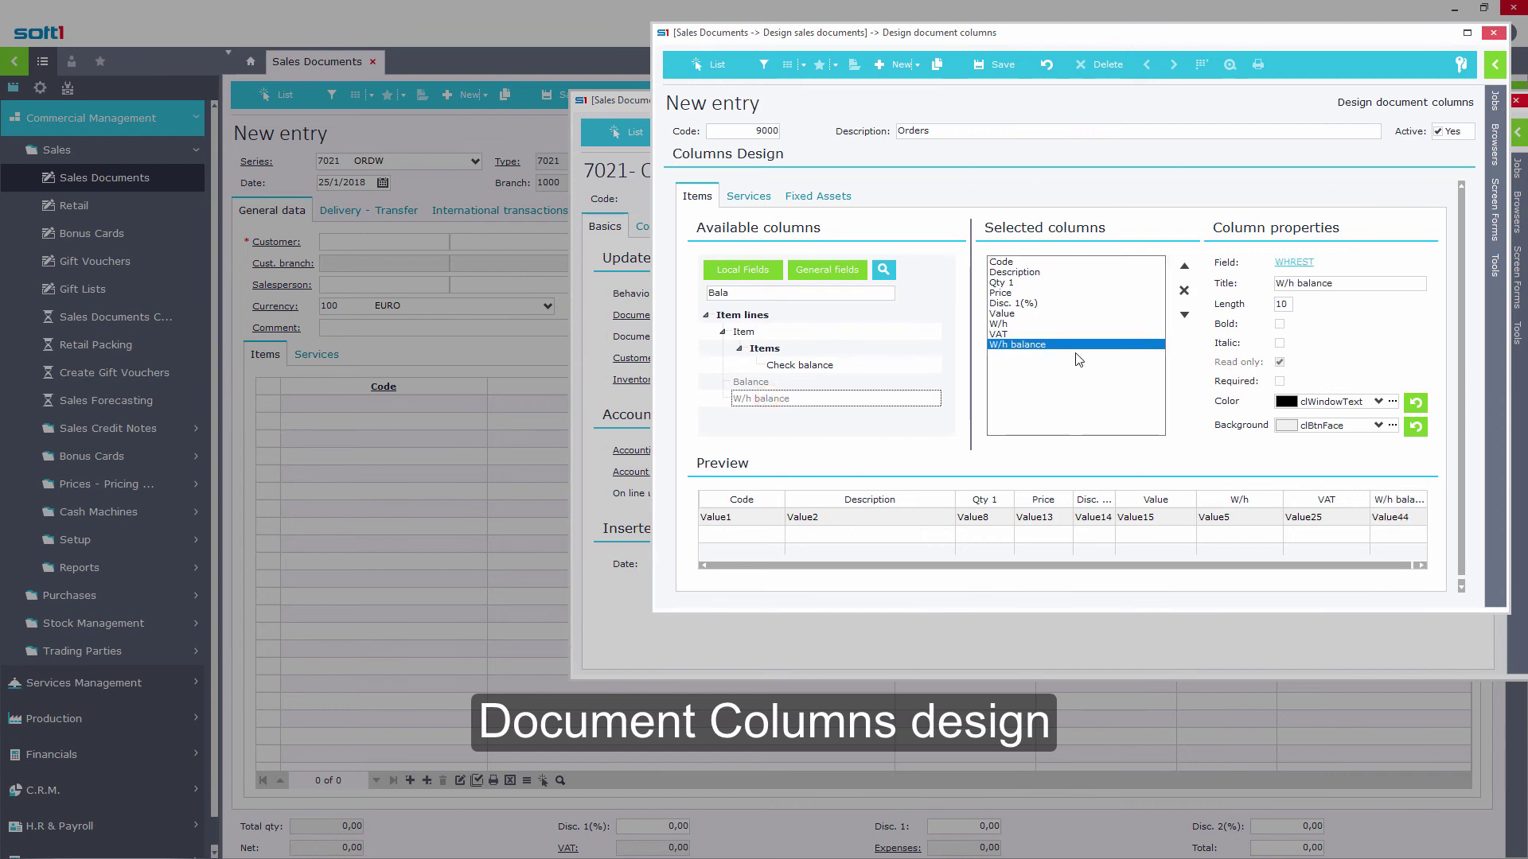
- Move the VAT column up so that it directly follows Price in the selected columns
left_click(1184, 269)
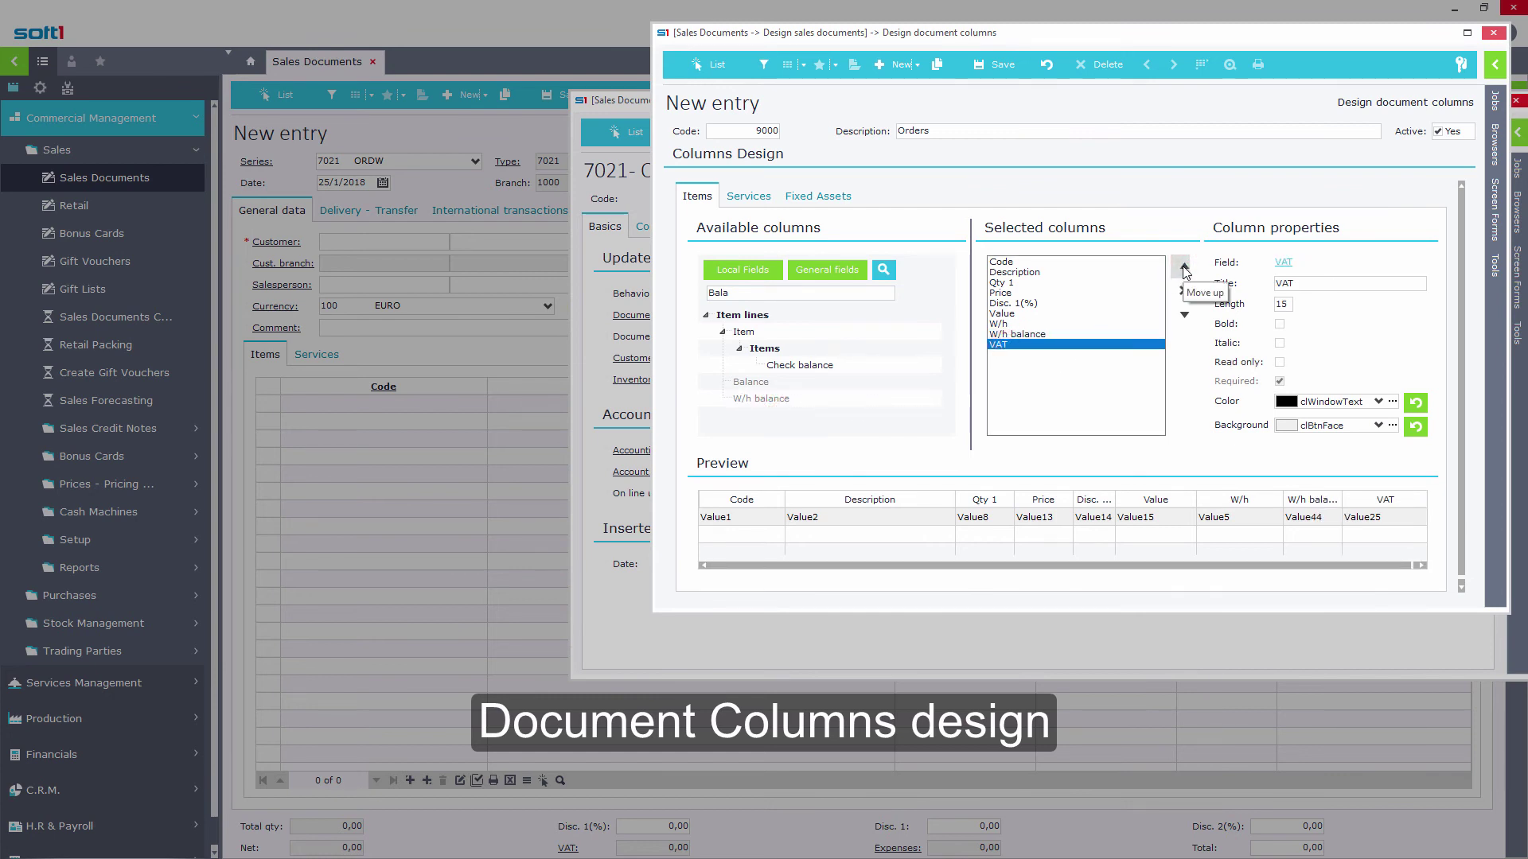
left_click(1184, 268)
left_click(1184, 268)
left_click(1184, 268)
left_click(1184, 269)
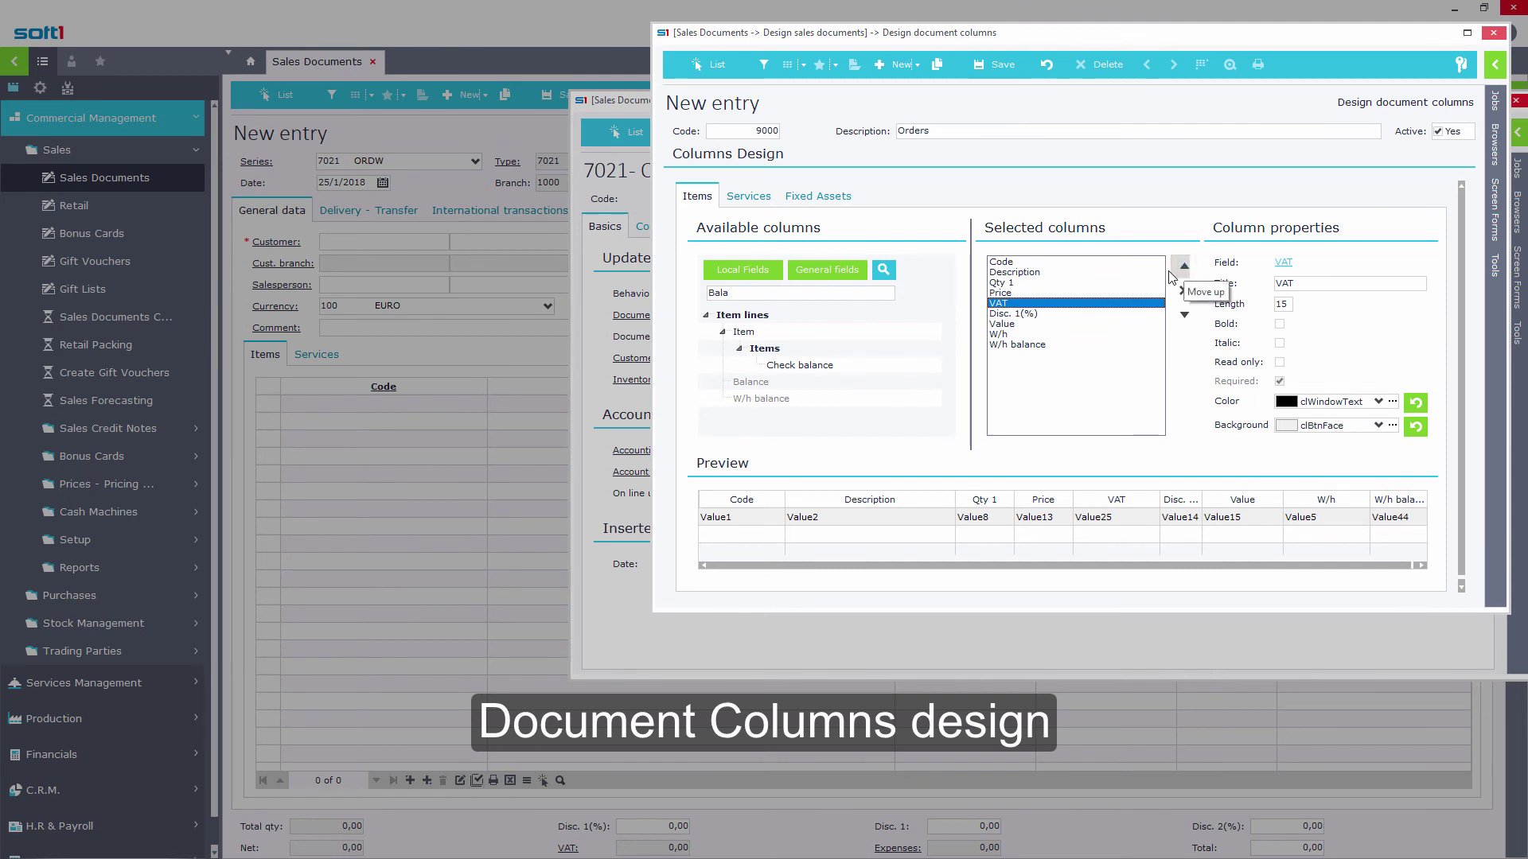
- Change the Description column's title to Item and make the column bold
left_click(1028, 273)
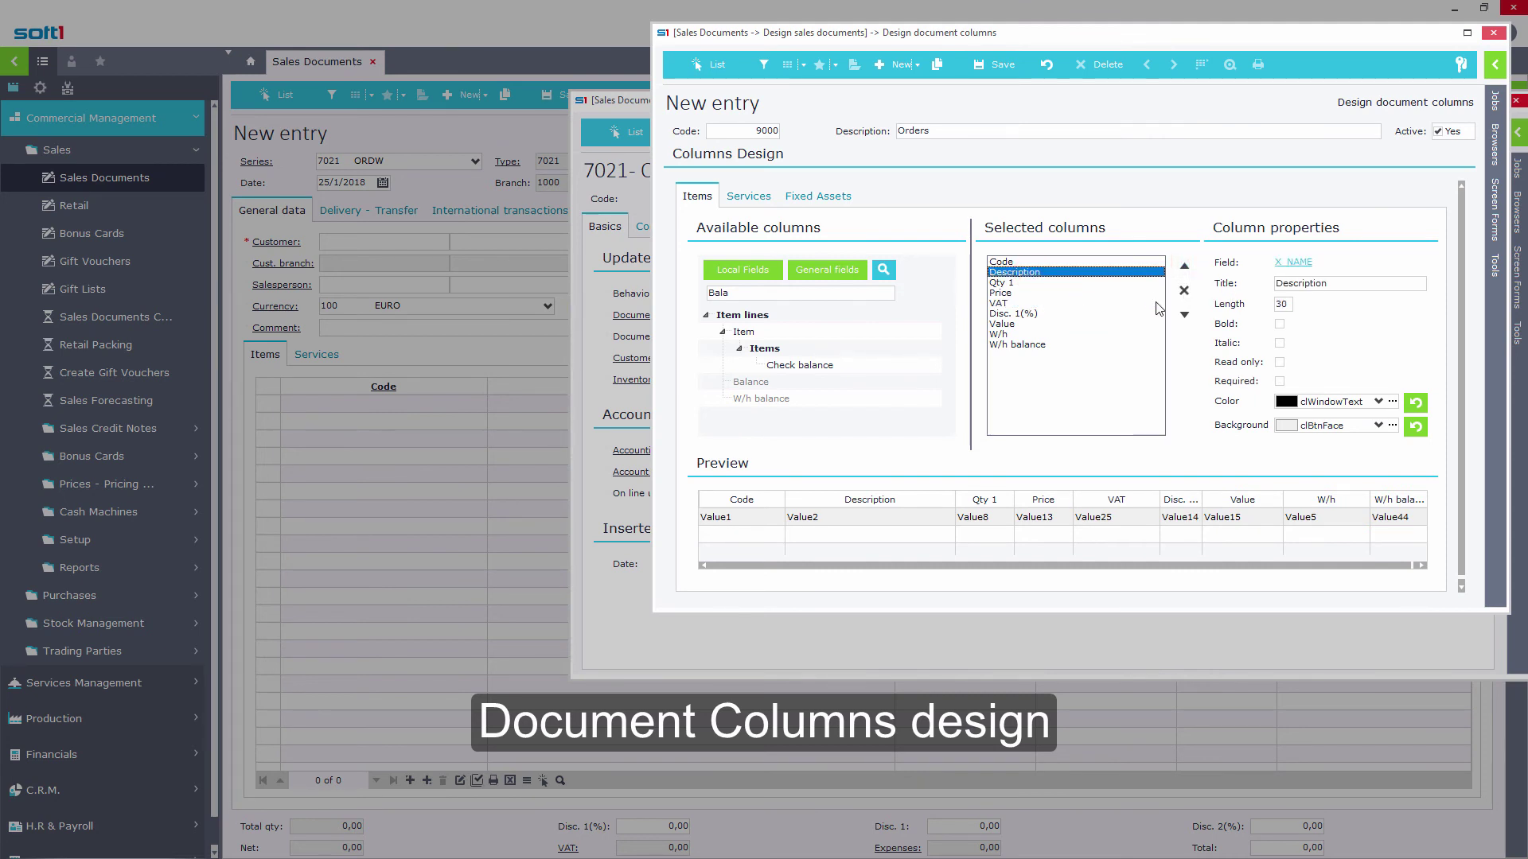
double_click(1290, 283)
type("Item")
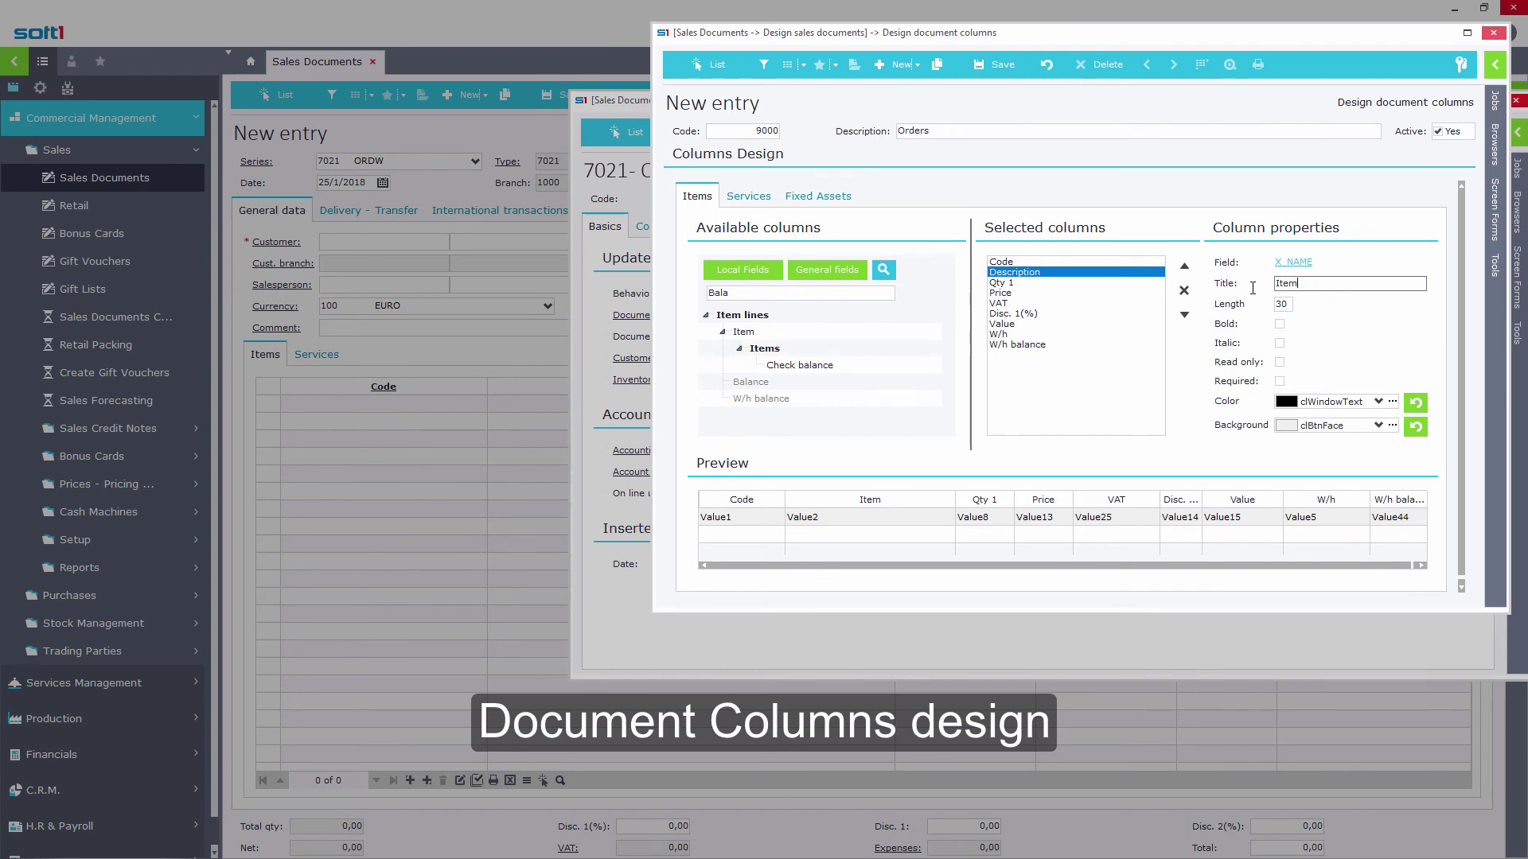
left_click(1279, 324)
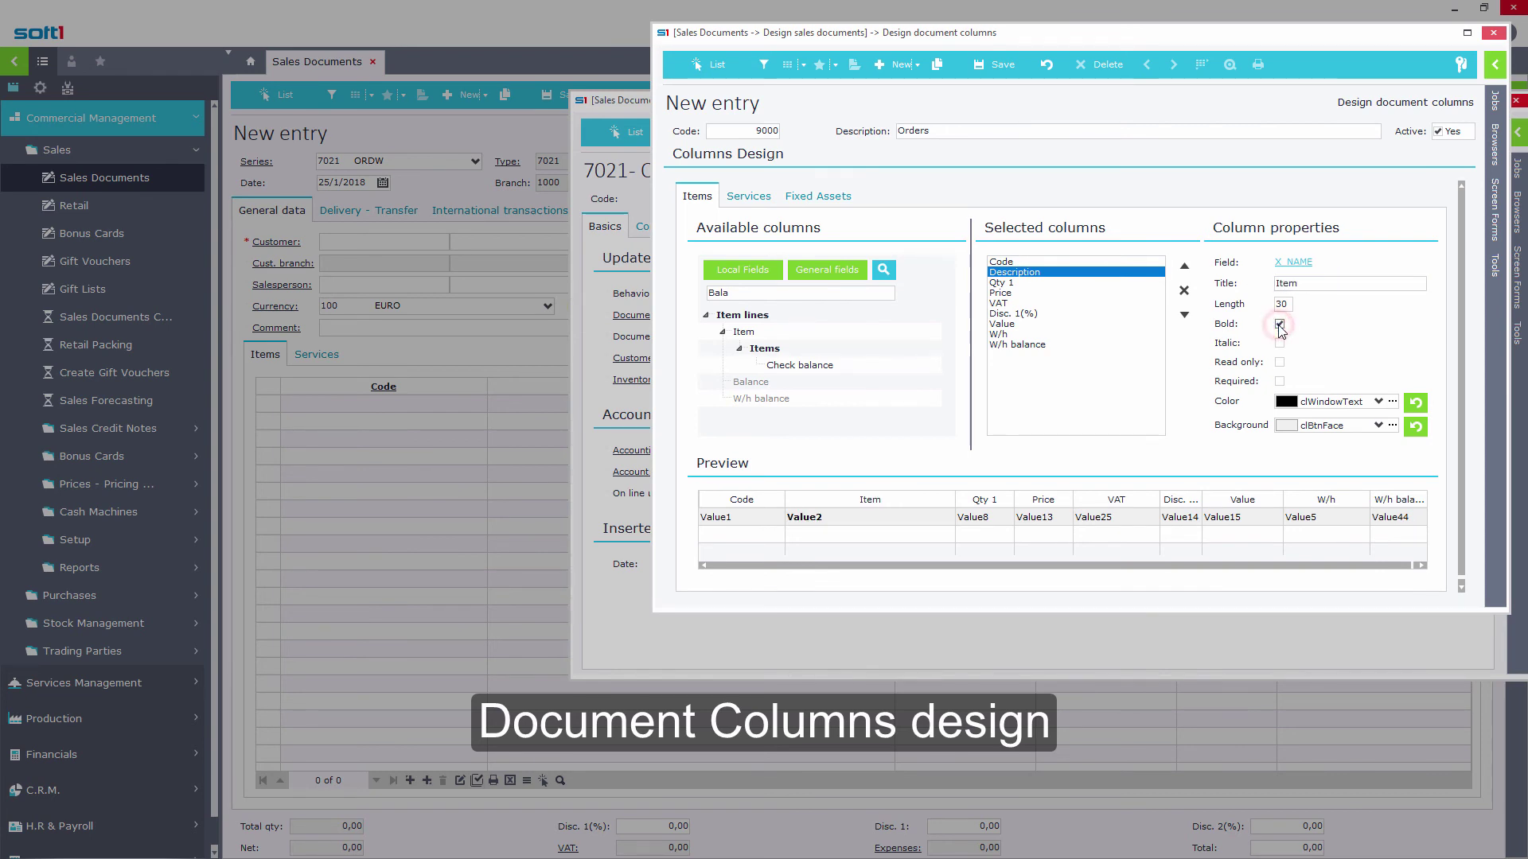
- Set the Price column's text color to aqua
left_click(1064, 293)
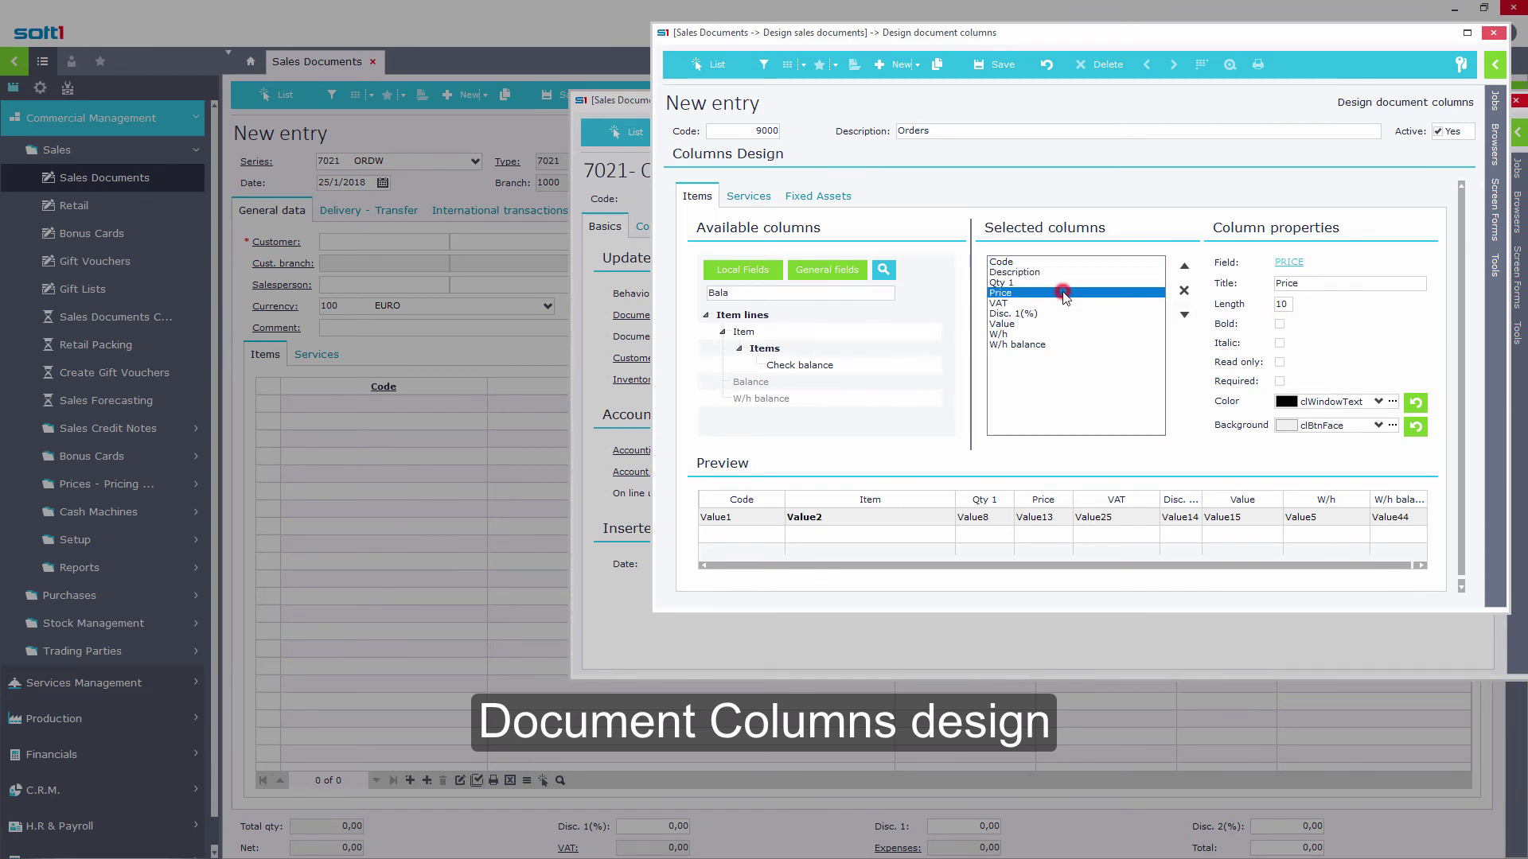
left_click(1392, 402)
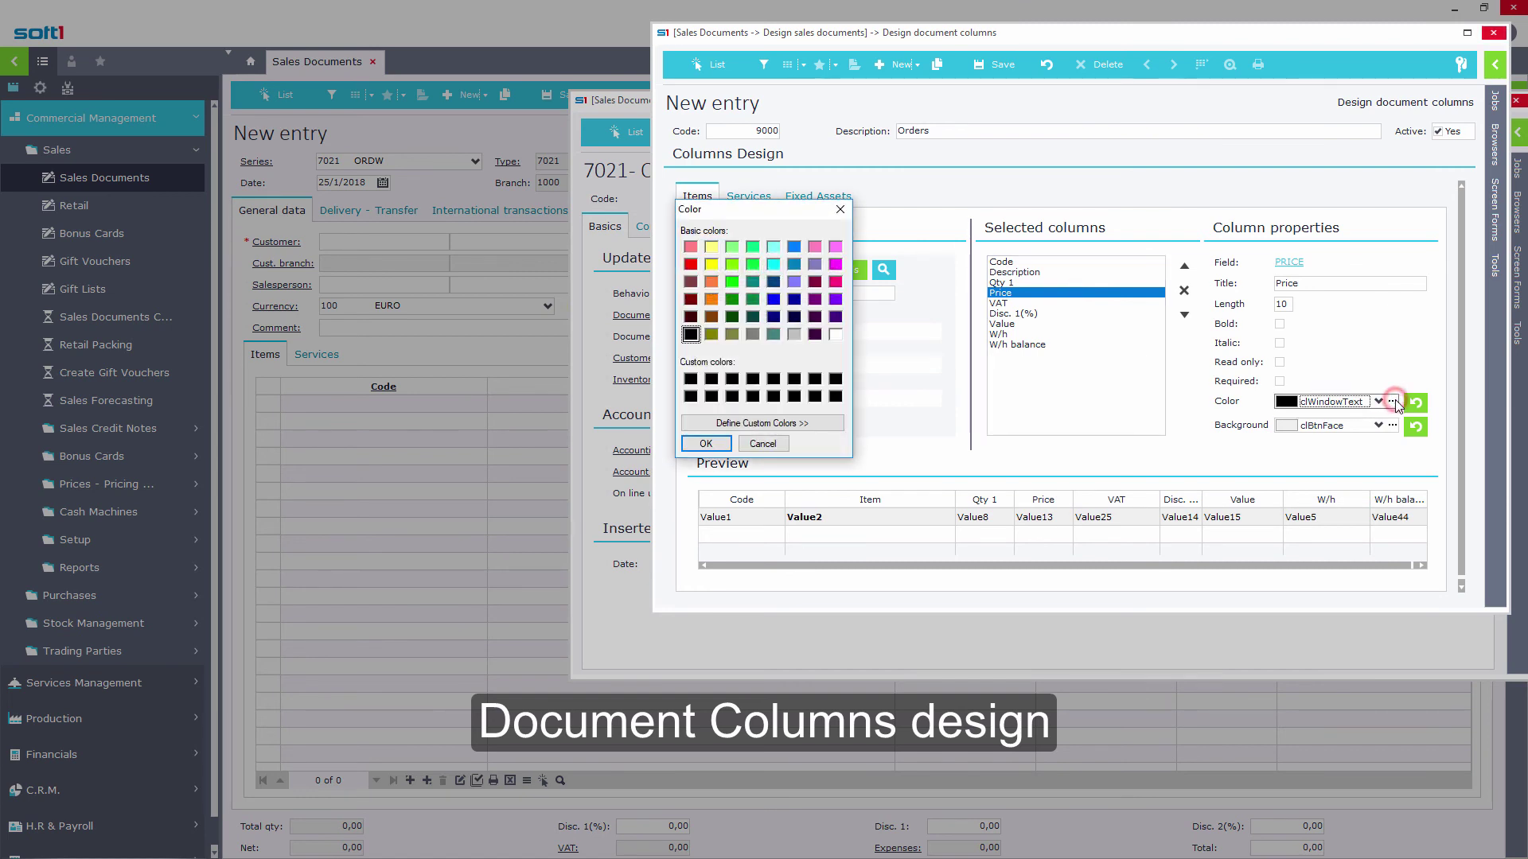
left_click(775, 264)
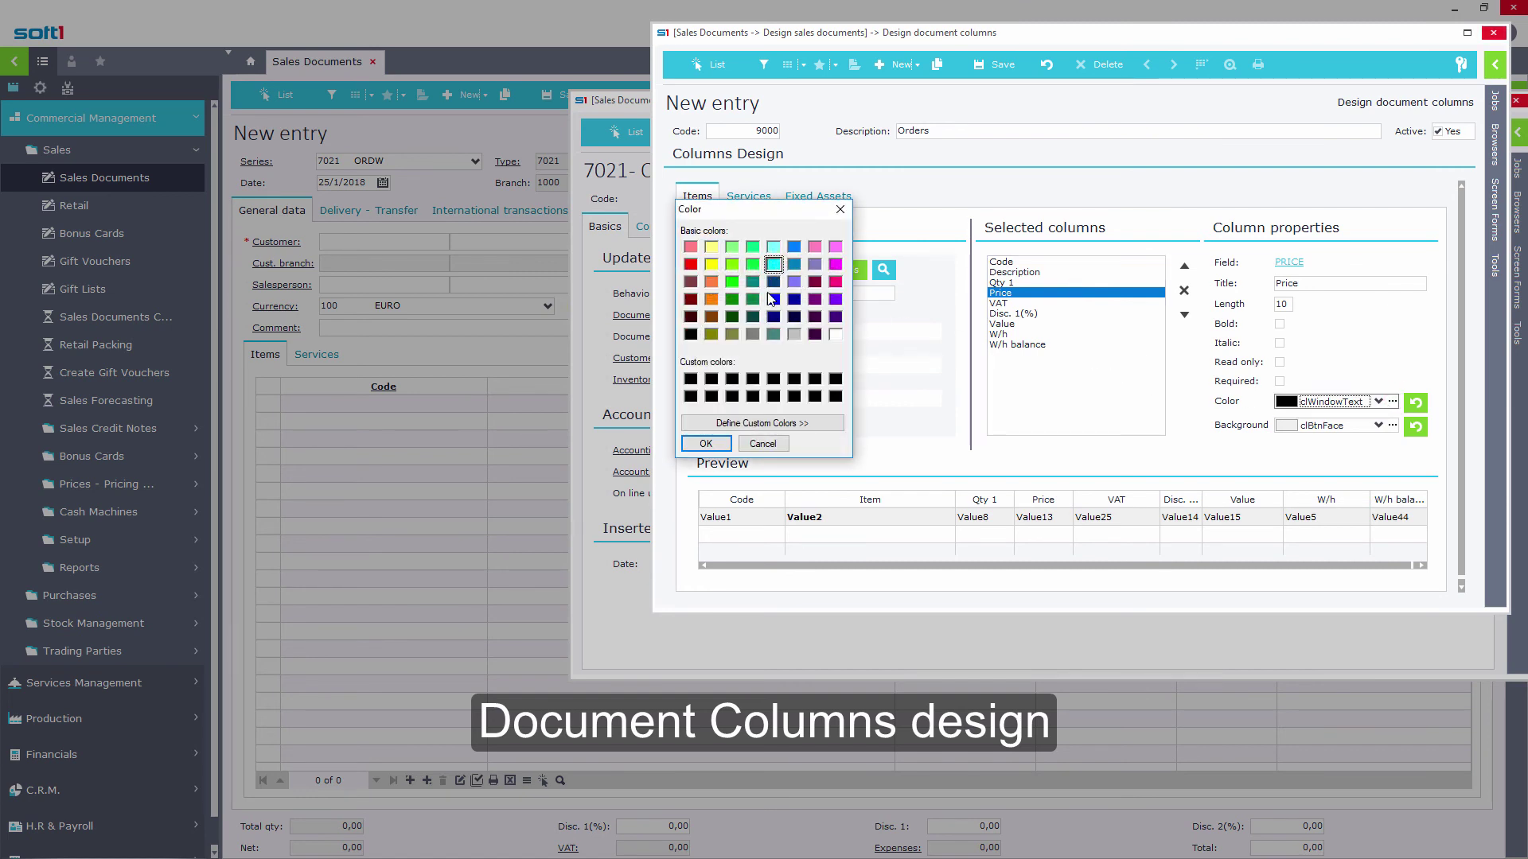
left_click(716, 444)
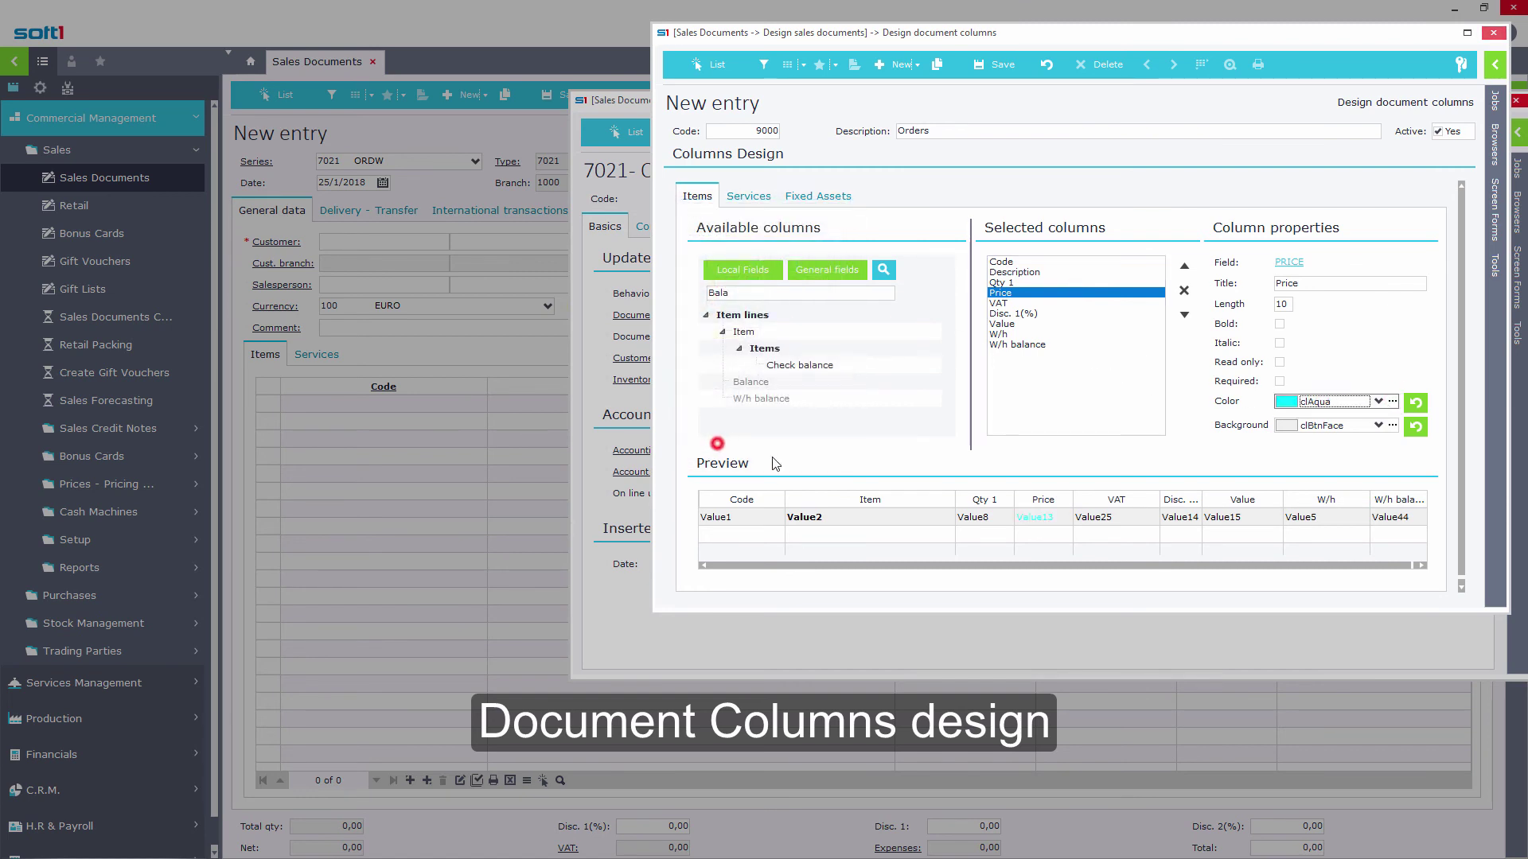
- Set the Price column's background to pink (255,128,192), then save and close the Orders column design
left_click(1392, 426)
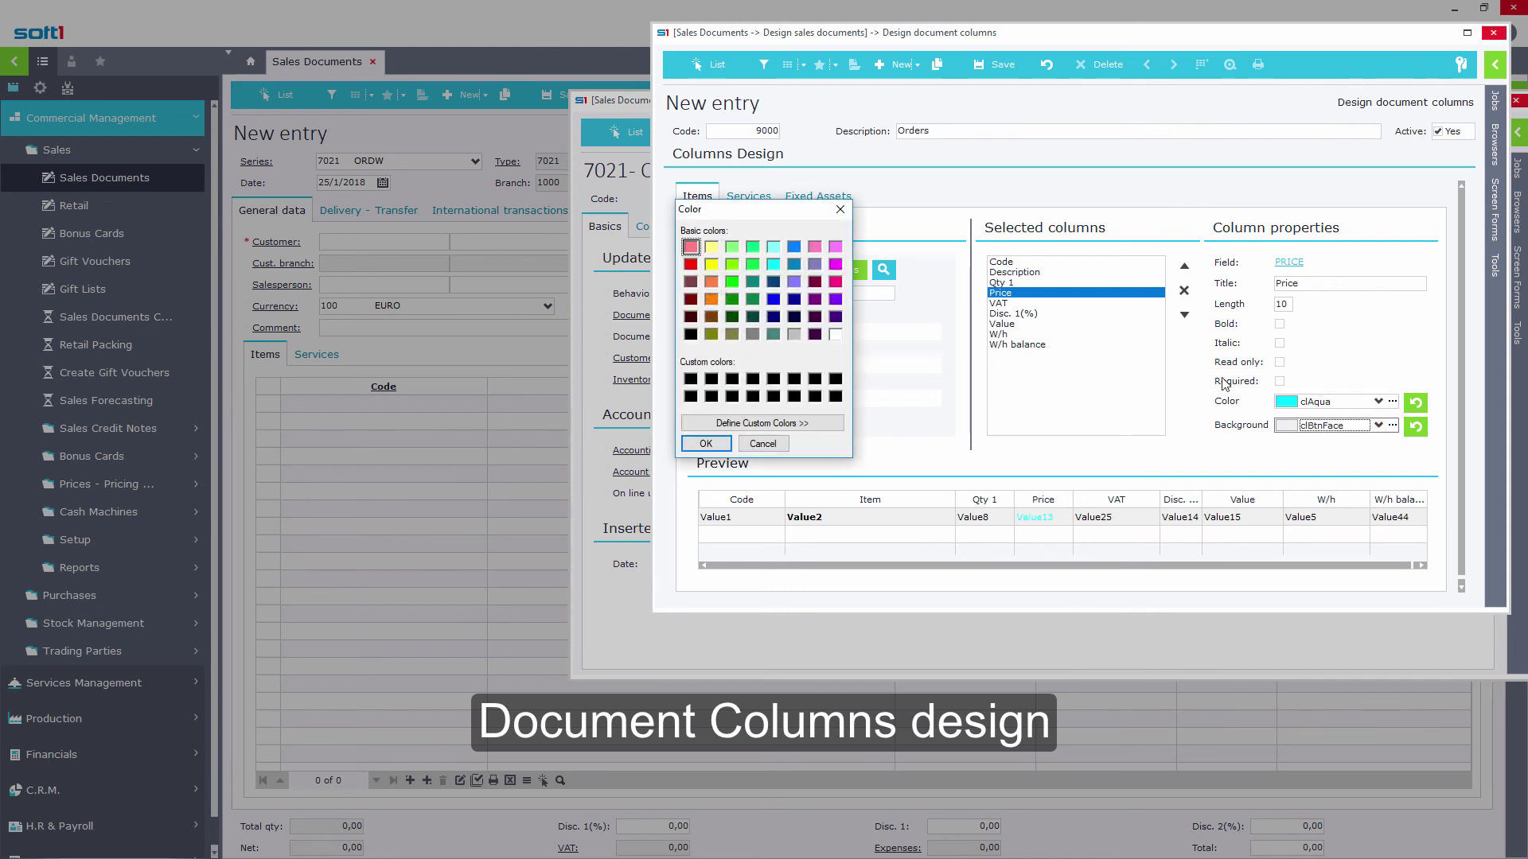
left_click(814, 247)
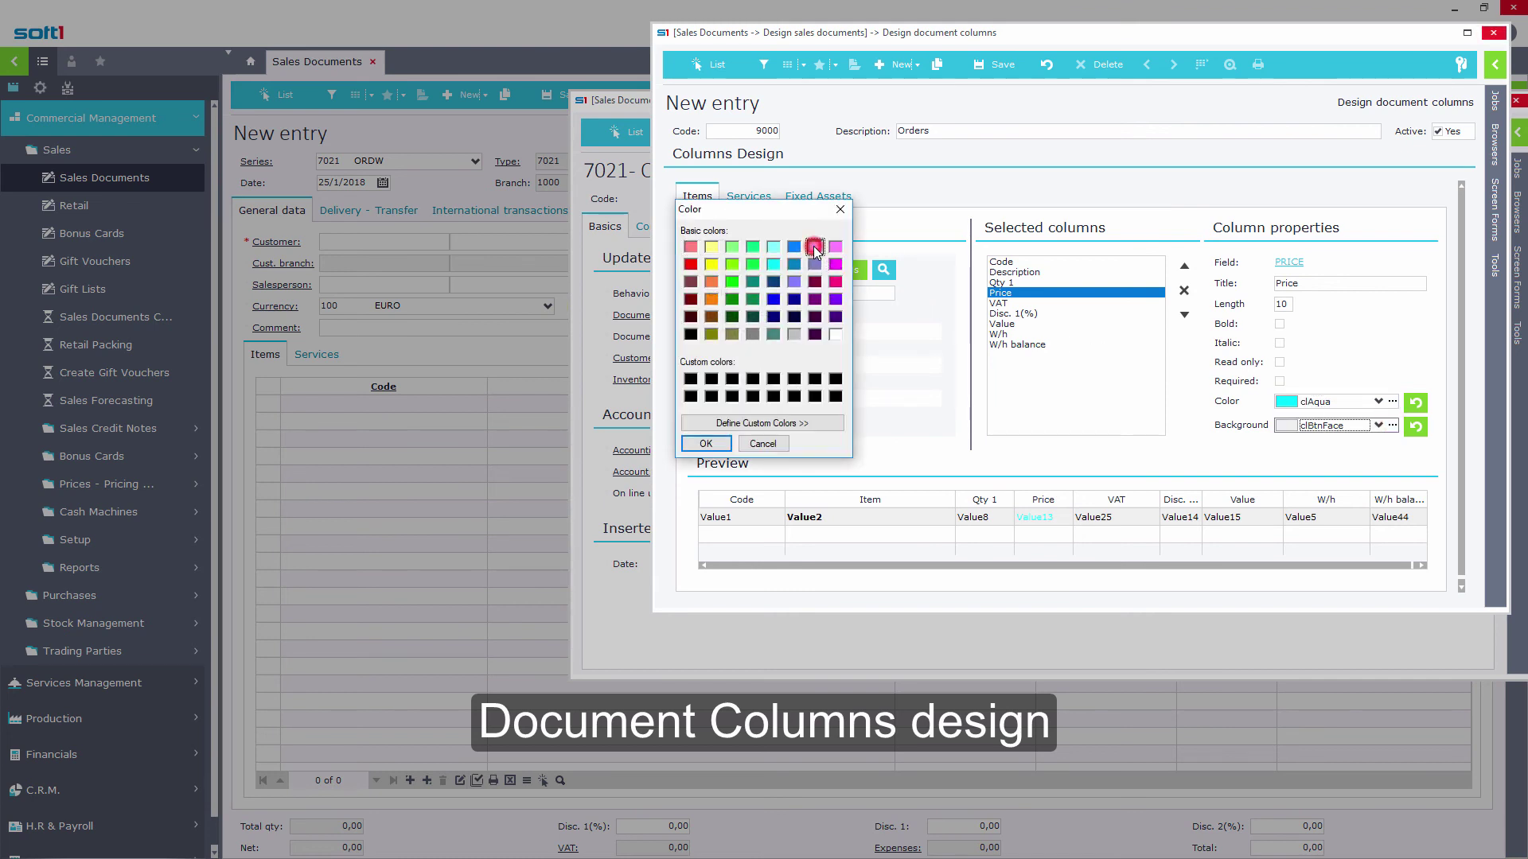
left_click(705, 443)
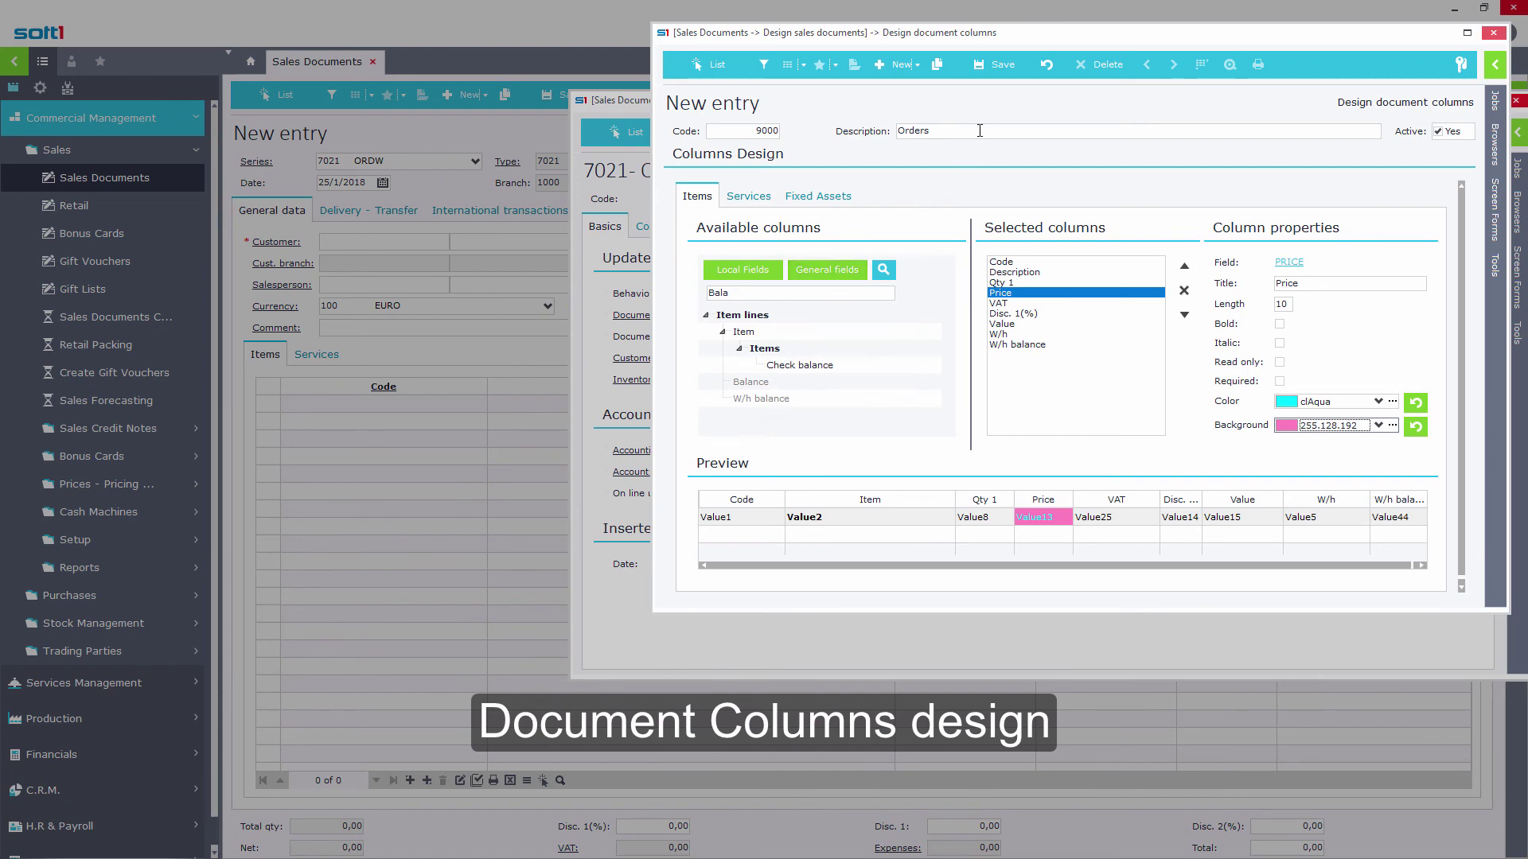
left_click(1005, 66)
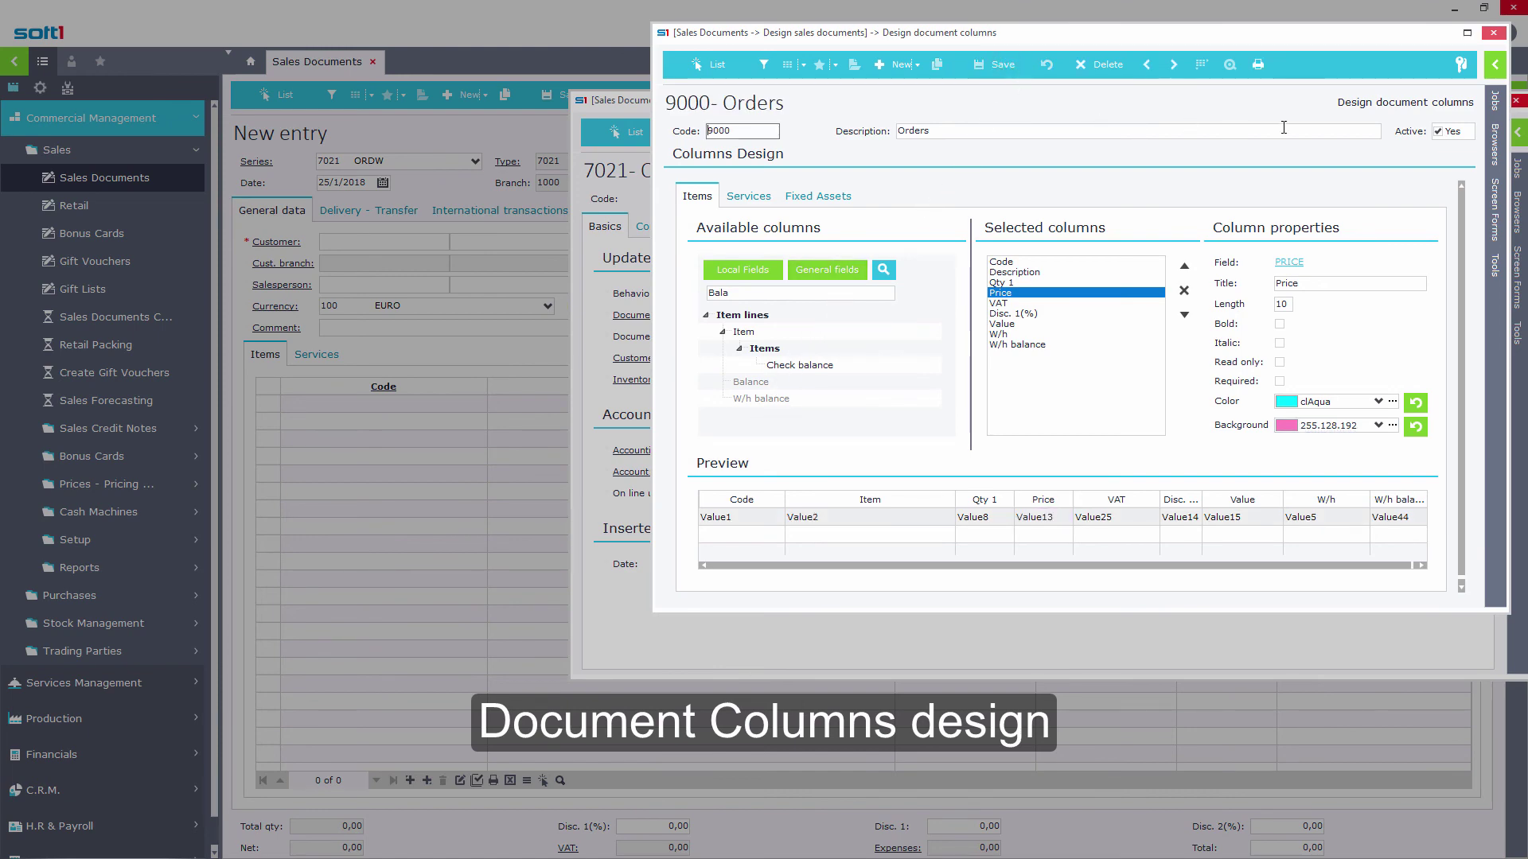
left_click(1494, 33)
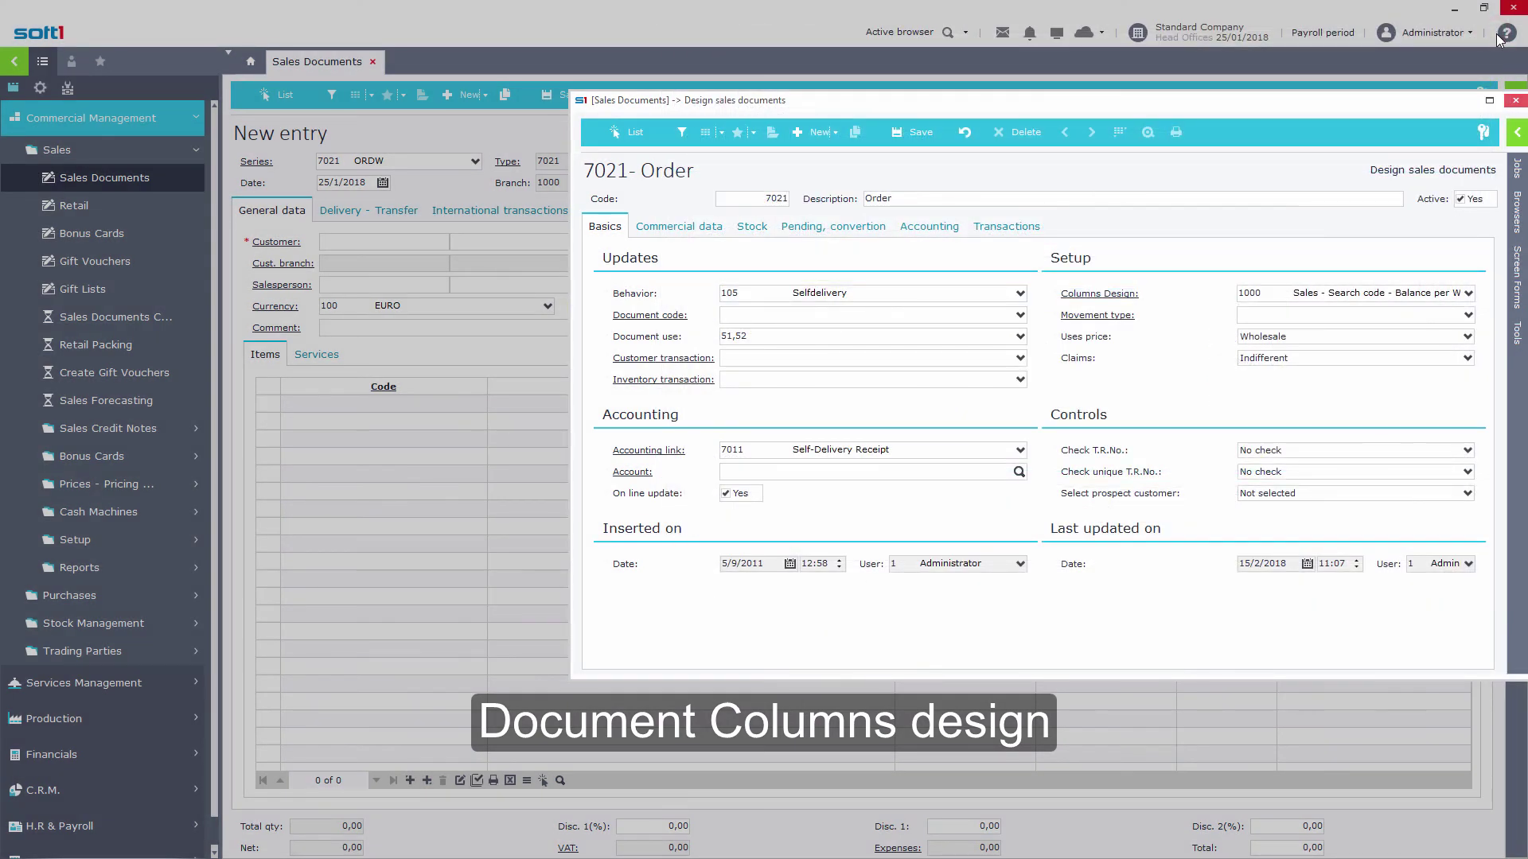
- Assign the 9000 Orders columns design to document type 7021 Order and save the document type
left_click(1469, 293)
type("9")
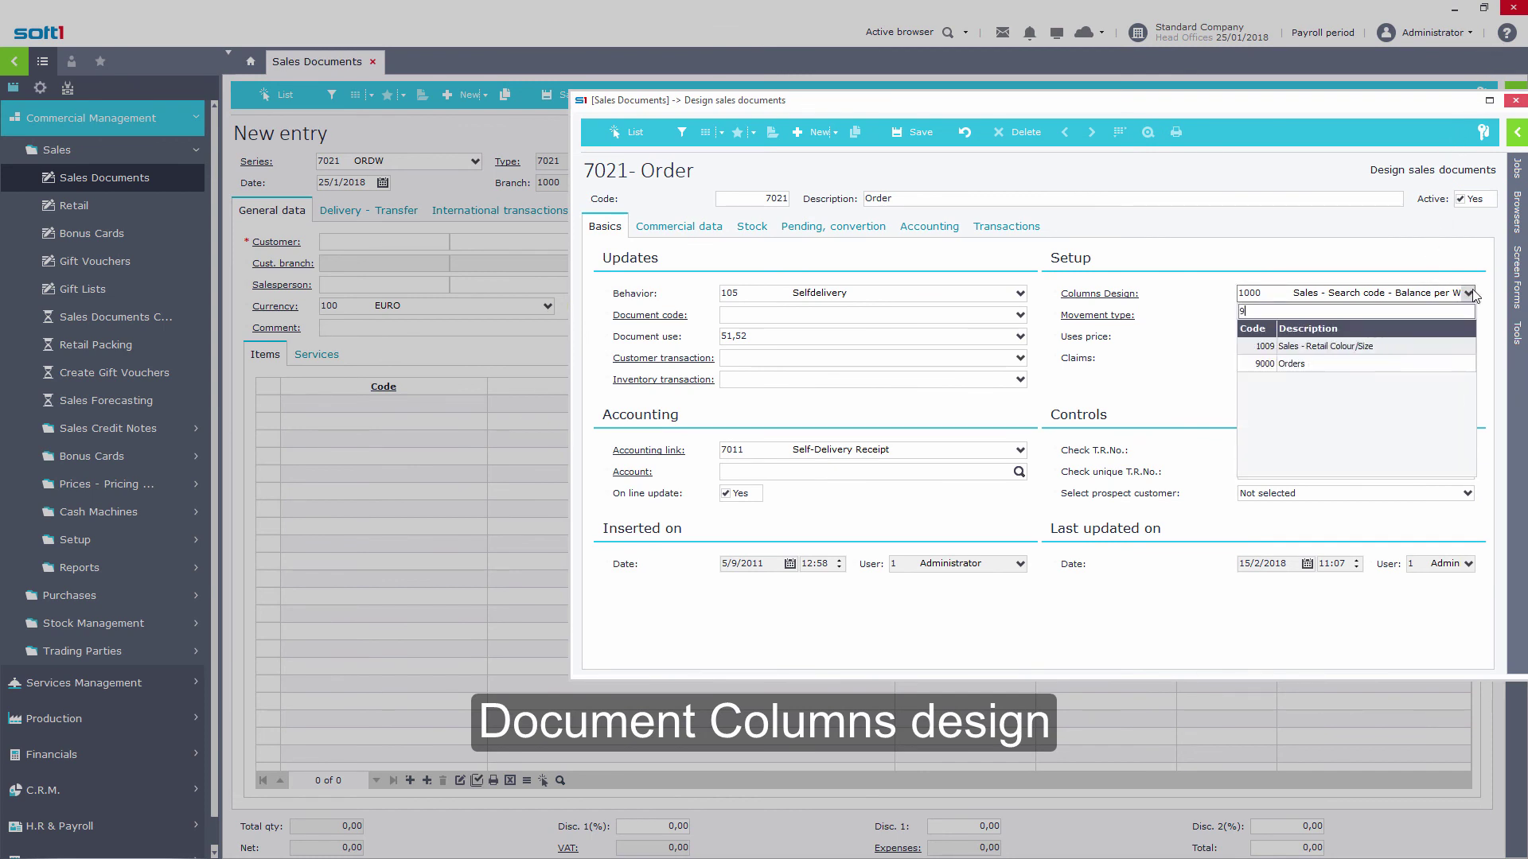
left_click(1412, 364)
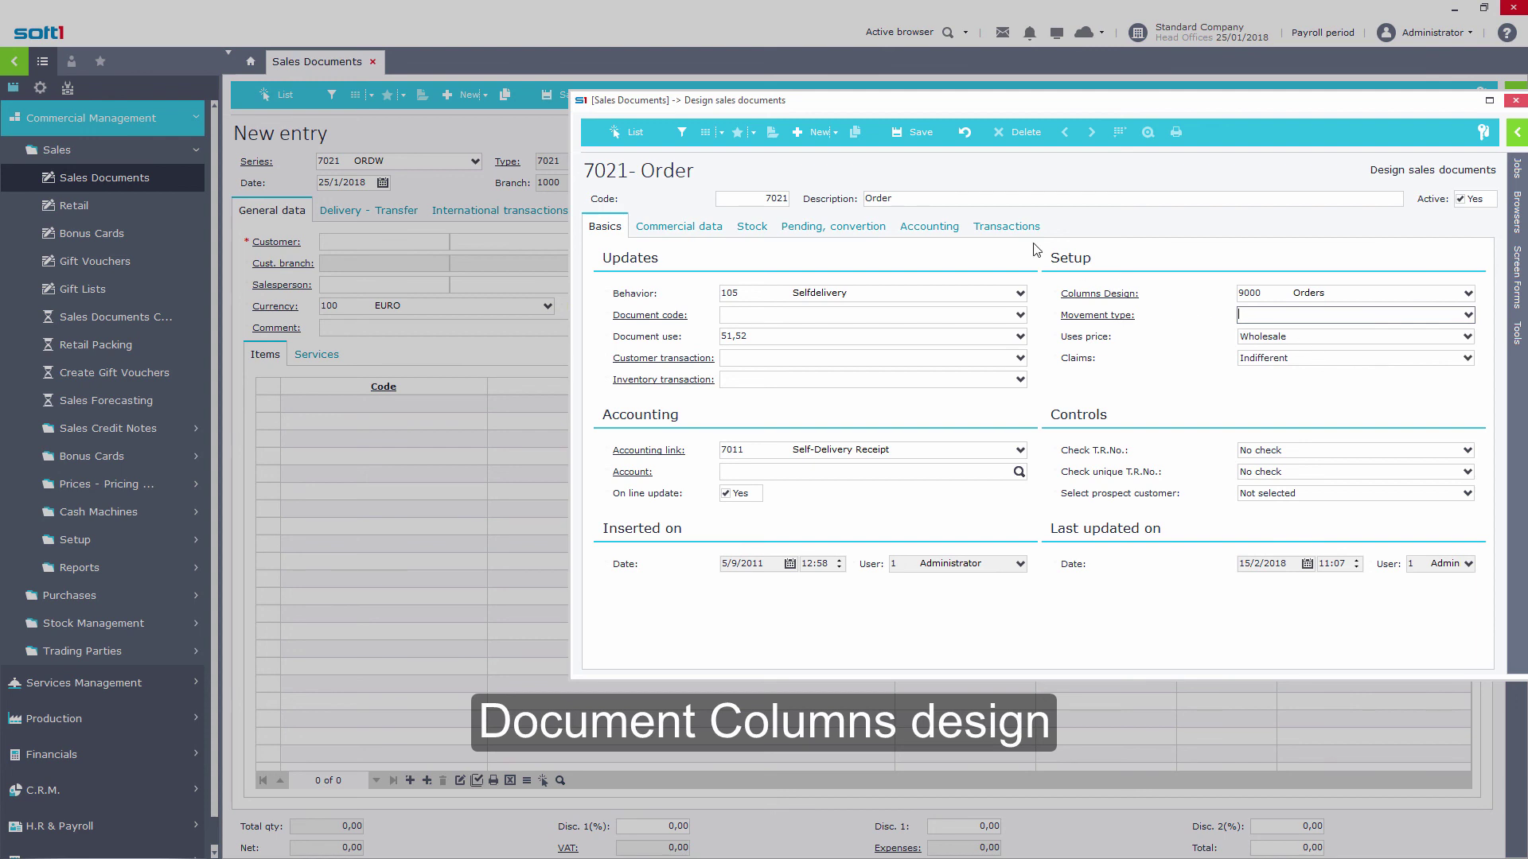
left_click(918, 134)
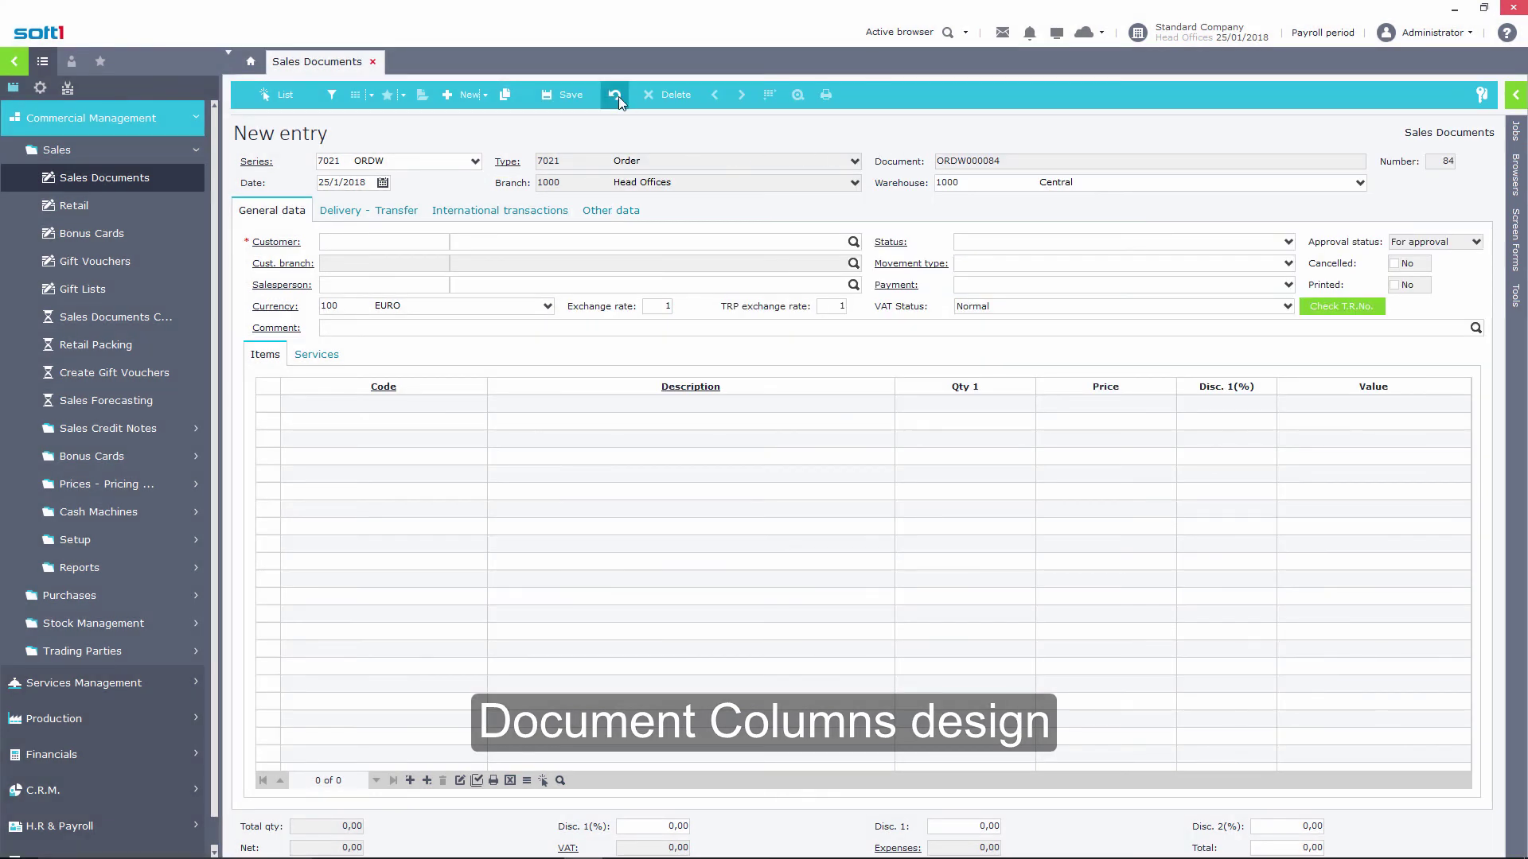
- Discard the open entry and start a new sales document with items 10001, 10002 and 10004 as lines
left_click(617, 95)
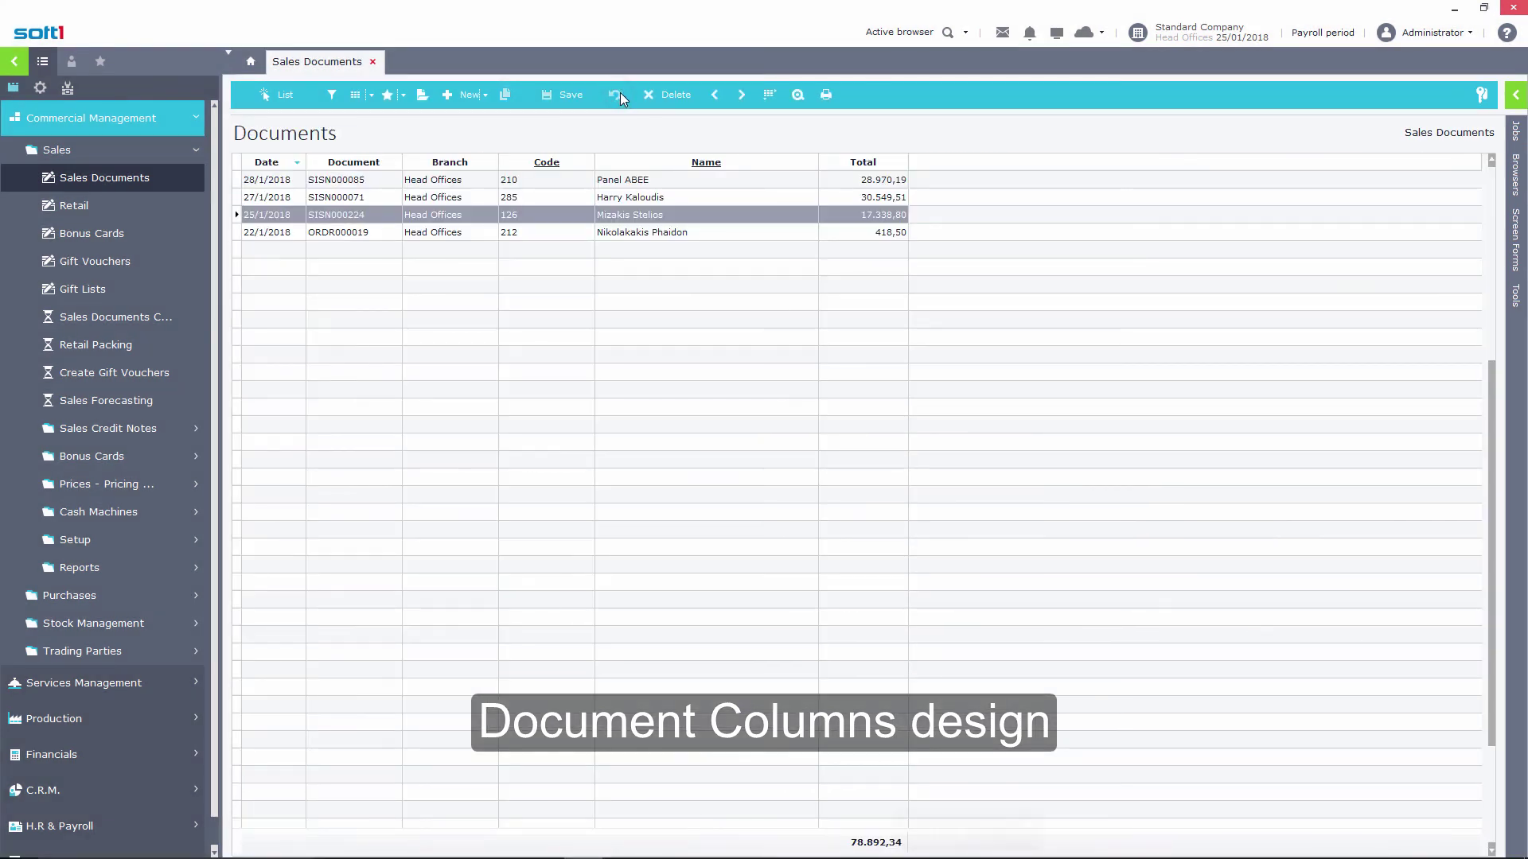
left_click(469, 97)
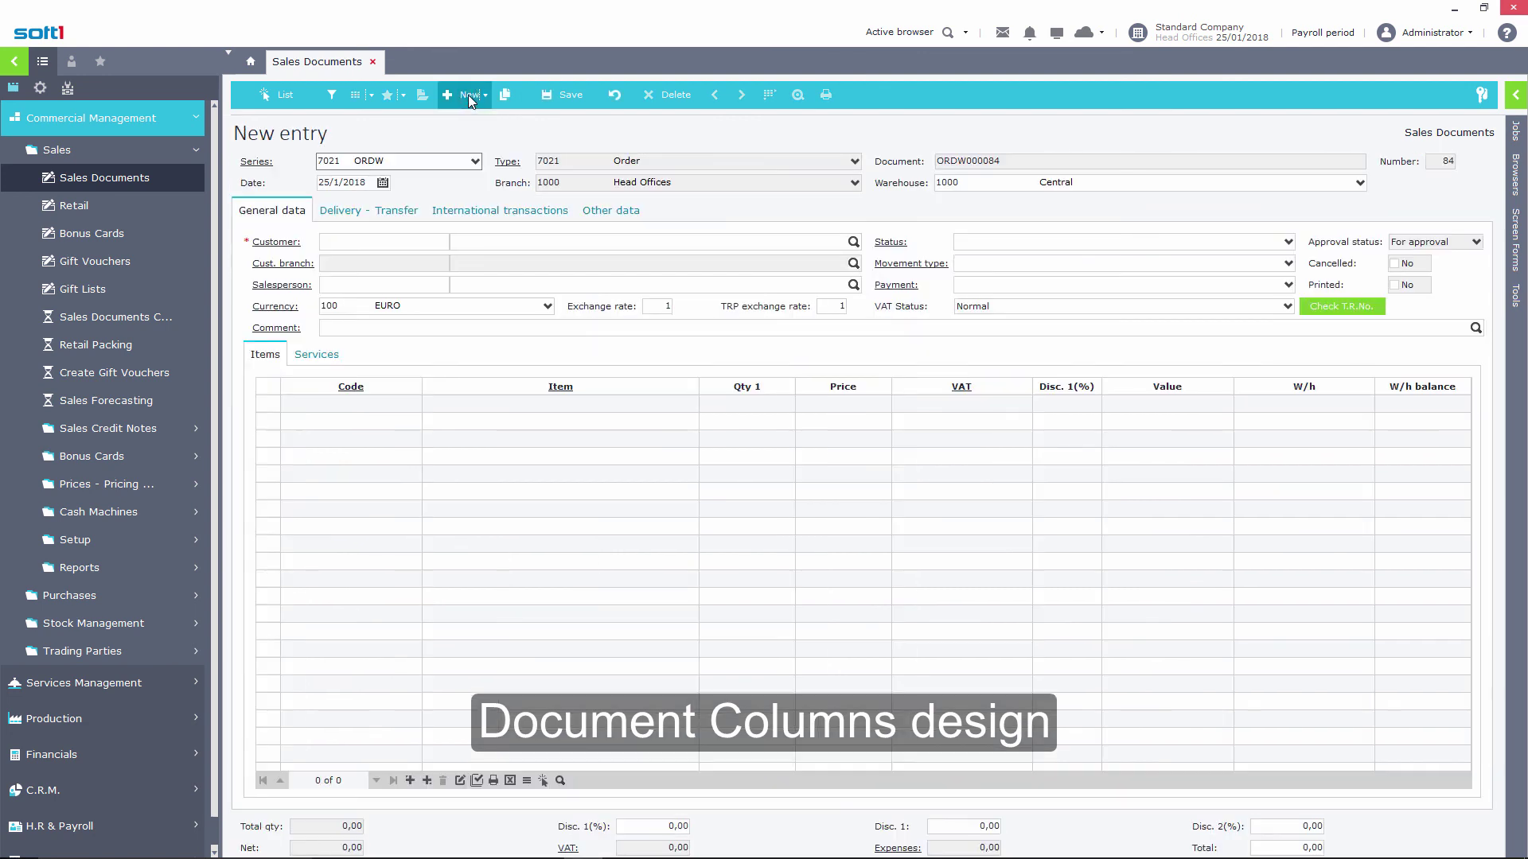
left_click(414, 403)
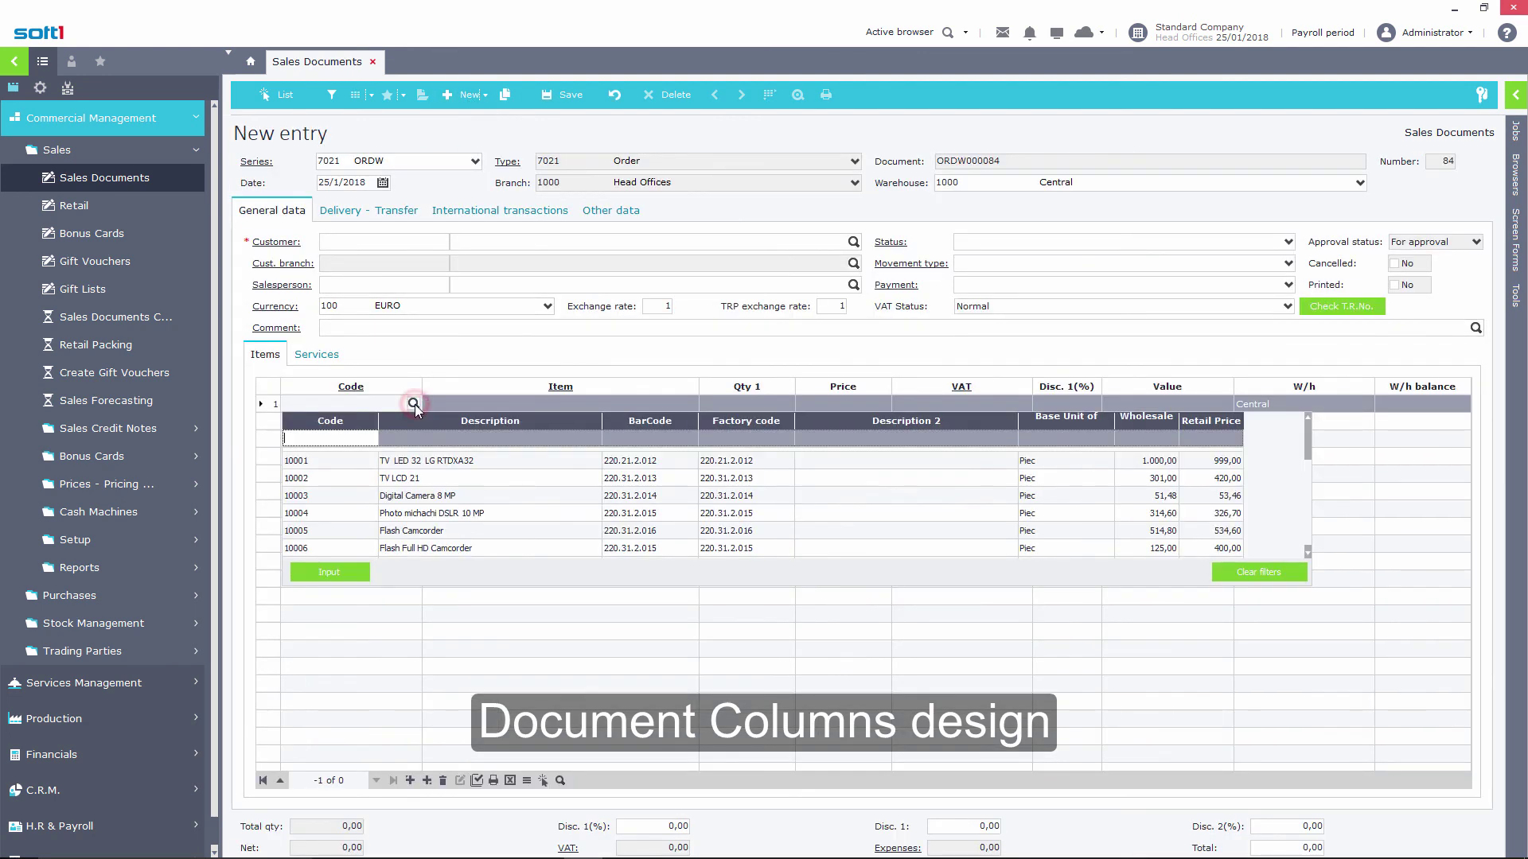
left_click(475, 462)
left_click(443, 513, "ctrl")
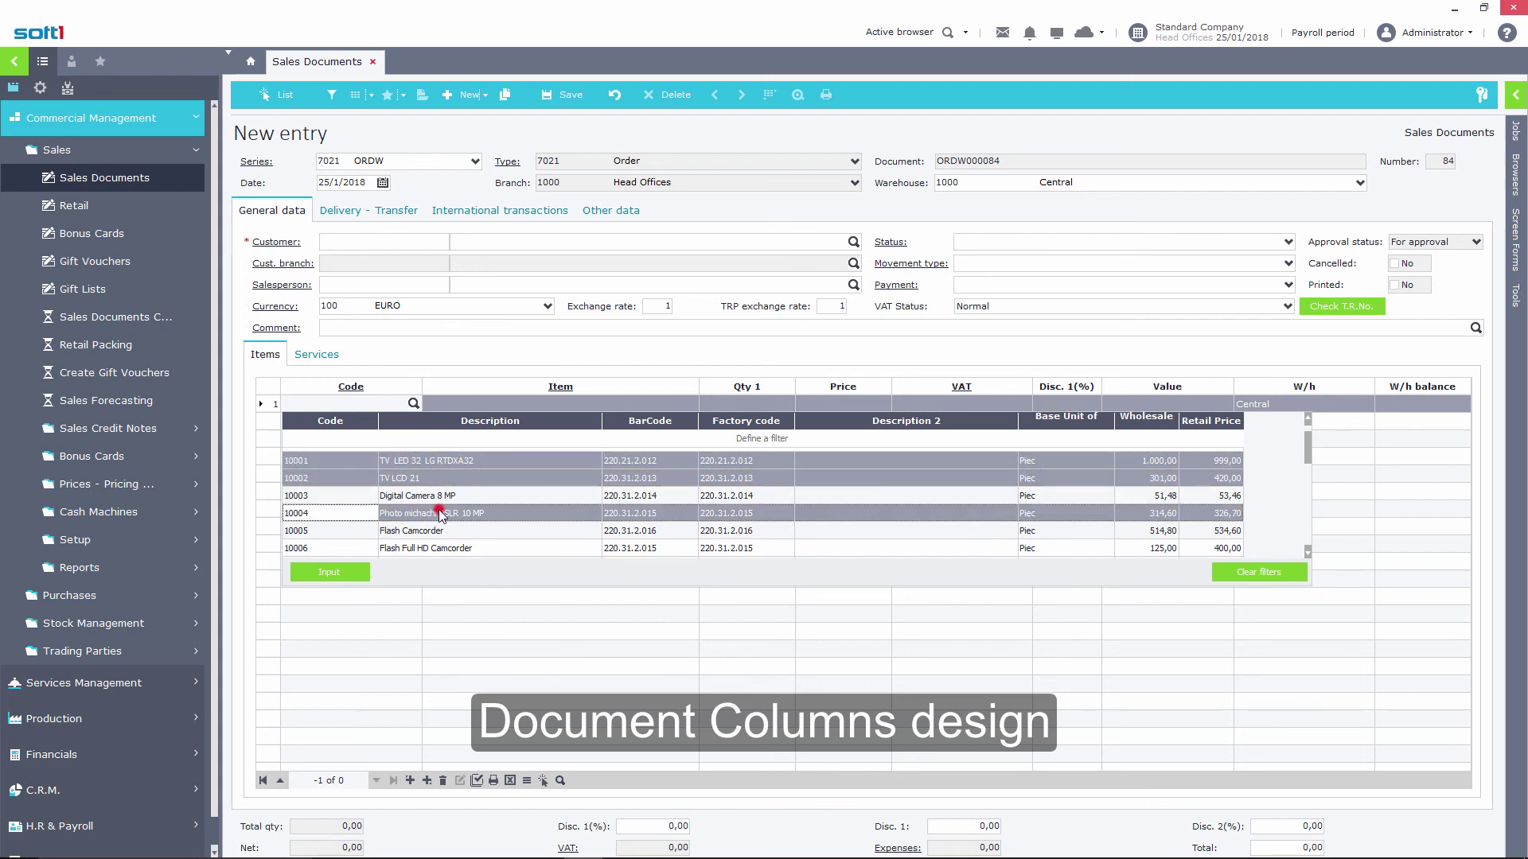
key("Return")
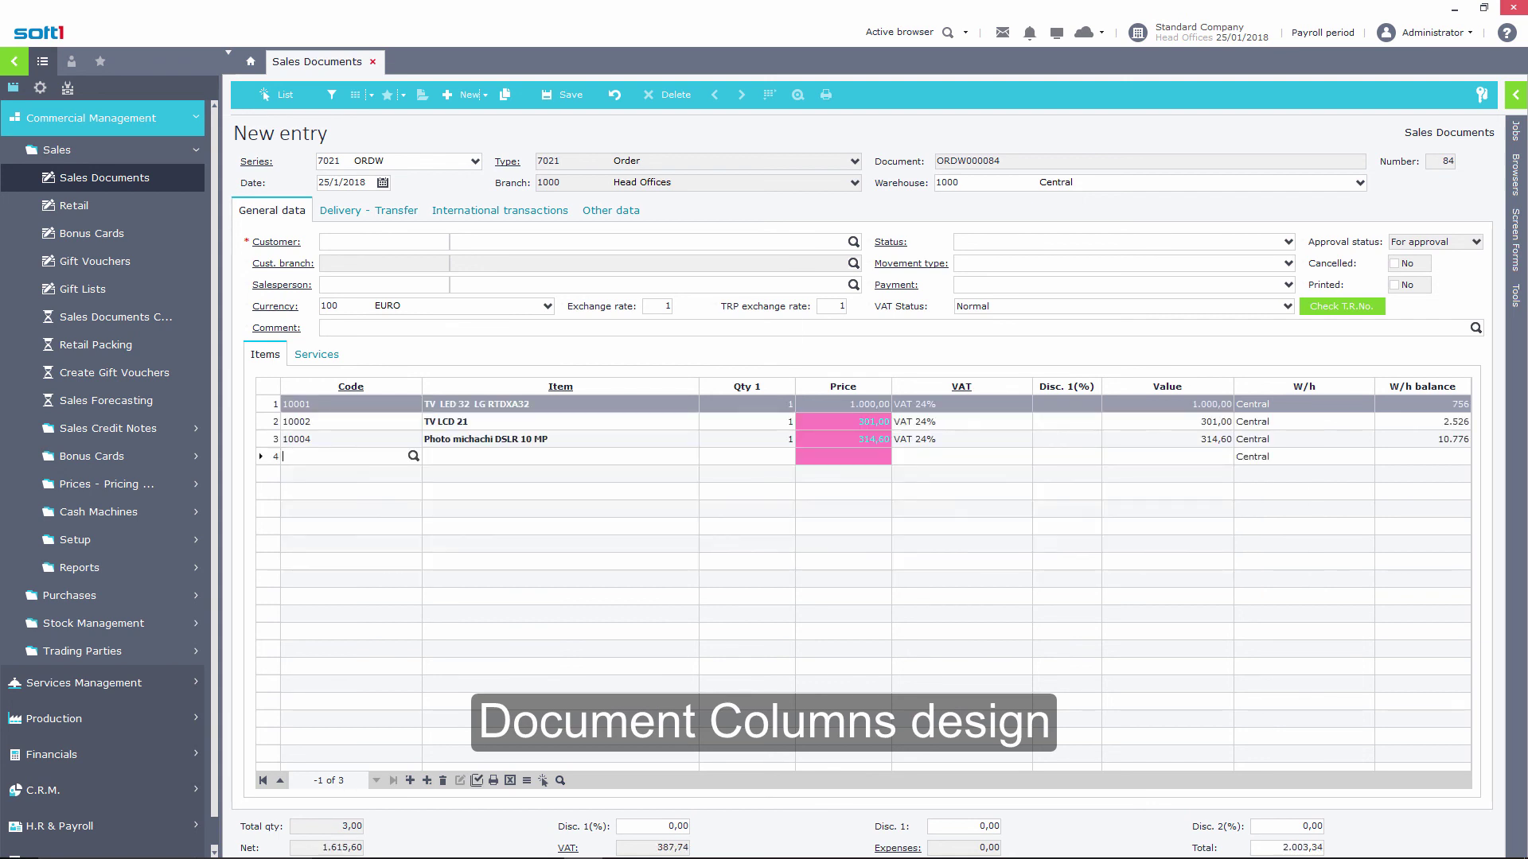